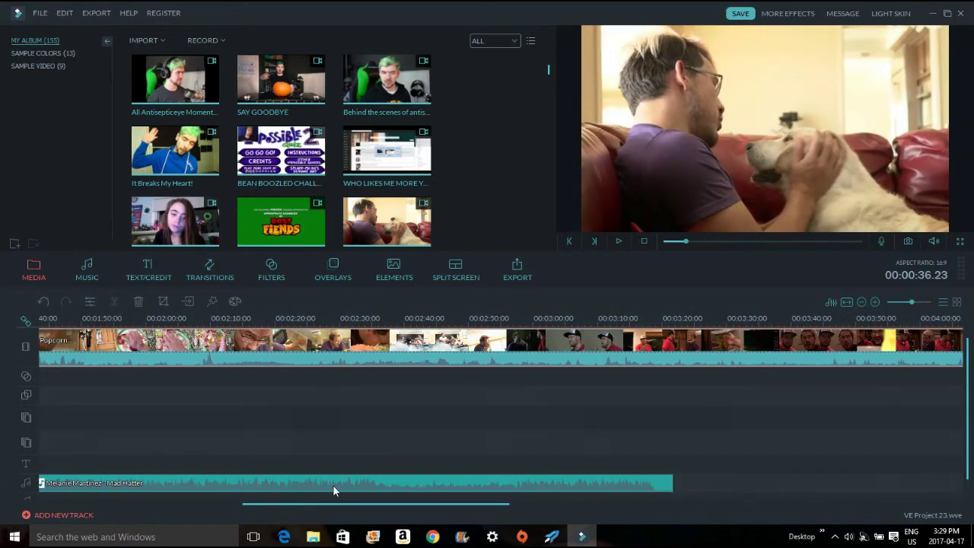
Step: Split the Popcorn clip on the video track at about 00:04:11
scroll(388, 473, "right", 3)
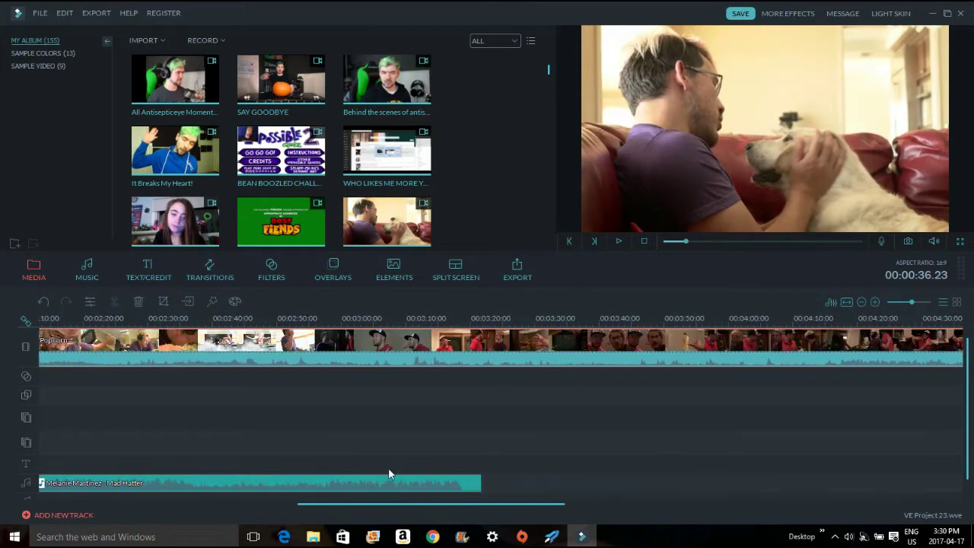
left_click_drag(448, 324, 849, 334)
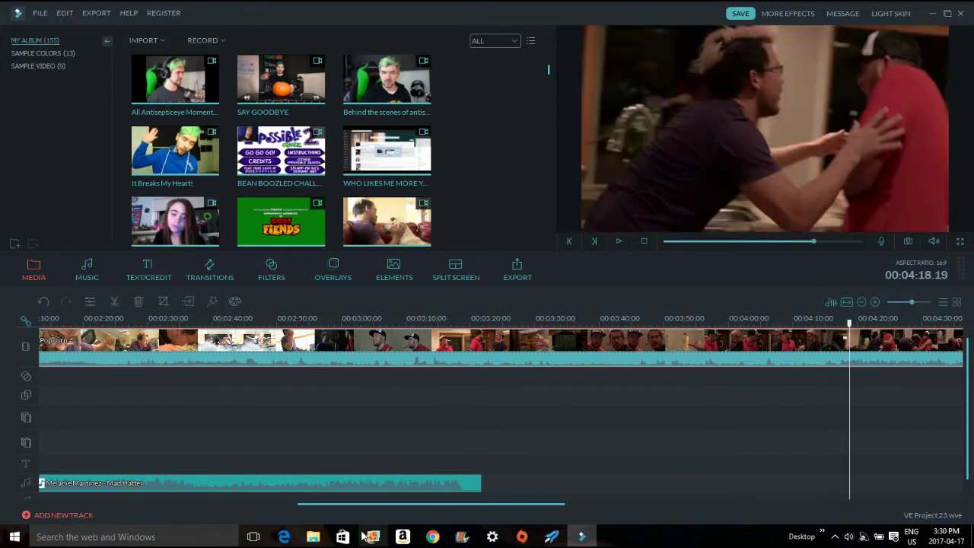
left_click_drag(384, 503, 498, 494)
left_click_drag(460, 332, 408, 327)
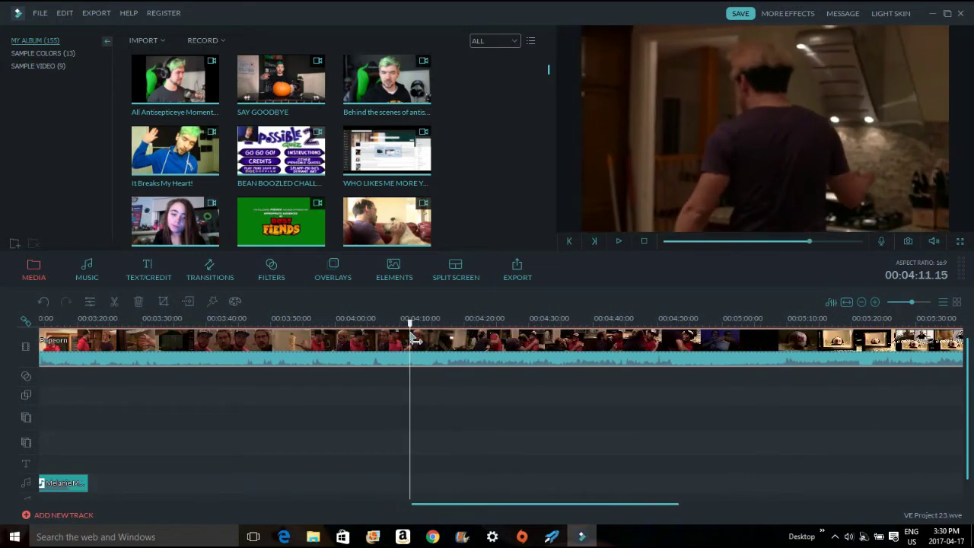
right_click(409, 350)
left_click(459, 249)
Step: Split the Popcorn clip again at 00:04:14.02 and cut away the surplus footage on both sides of the knife scene
key("space")
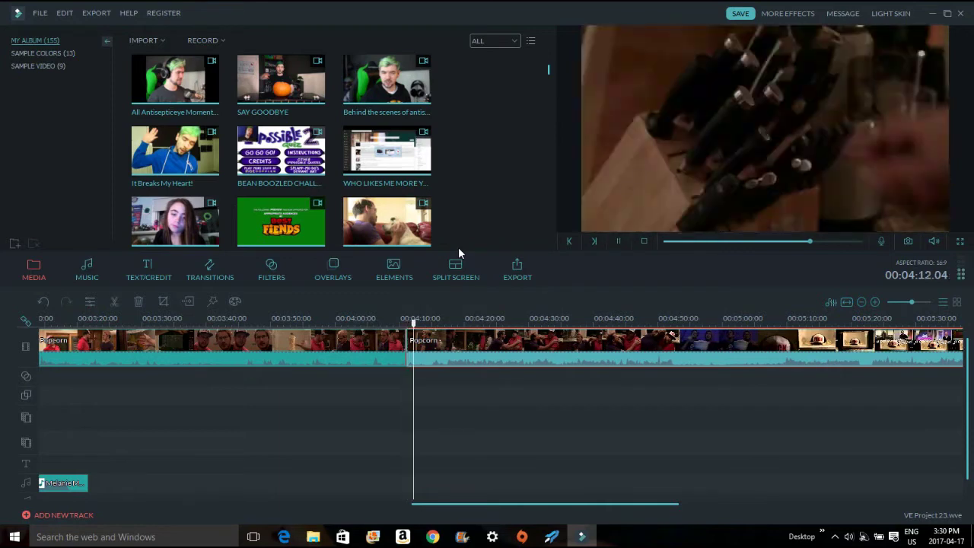
right_click(449, 351)
left_click(502, 251)
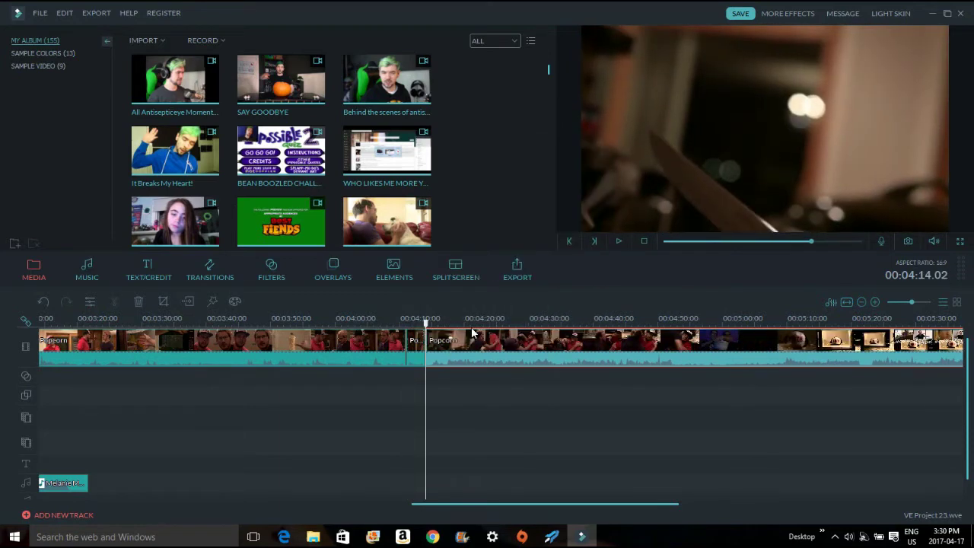
right_click(473, 334)
left_click(500, 172)
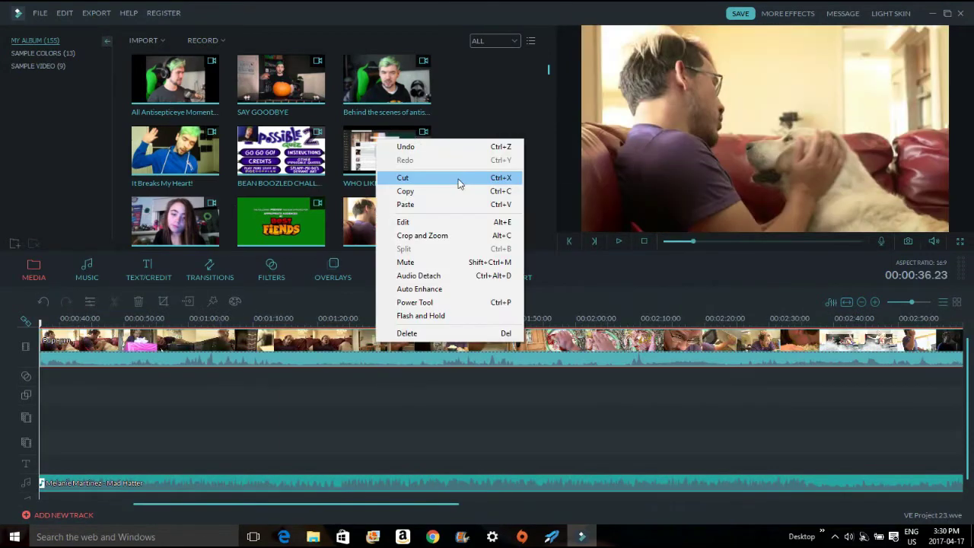
left_click(457, 176)
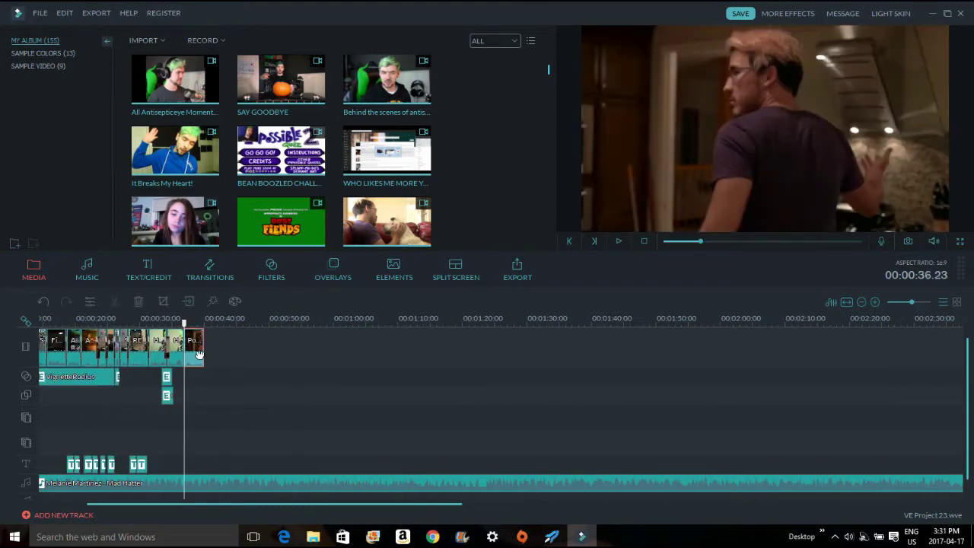
Step: Crop the short Popcorn clip at the end of the video track to a wide, letterboxed frame and play it back
right_click(198, 354)
left_click(307, 231)
left_click_drag(317, 233, 316, 203)
left_click_drag(283, 191, 467, 260)
key("space")
left_click_drag(432, 241, 466, 264)
left_click_drag(380, 228, 380, 237)
left_click(689, 421)
key("space")
key("space")
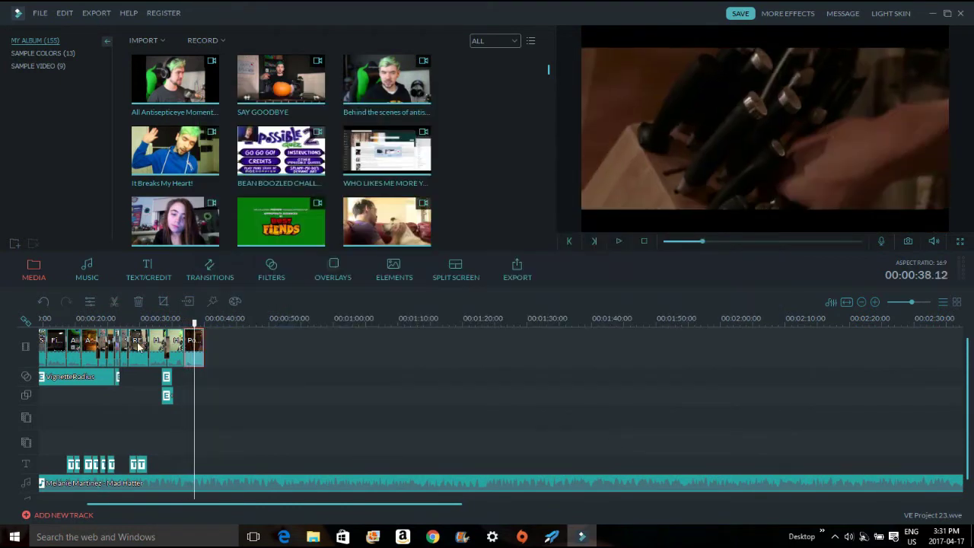
Step: Adjust the Popcorn clip's colours to contrast 7, saturation -24 and brightness -30
double_click(193, 348)
left_click(245, 147)
left_click(264, 124)
left_click(267, 148)
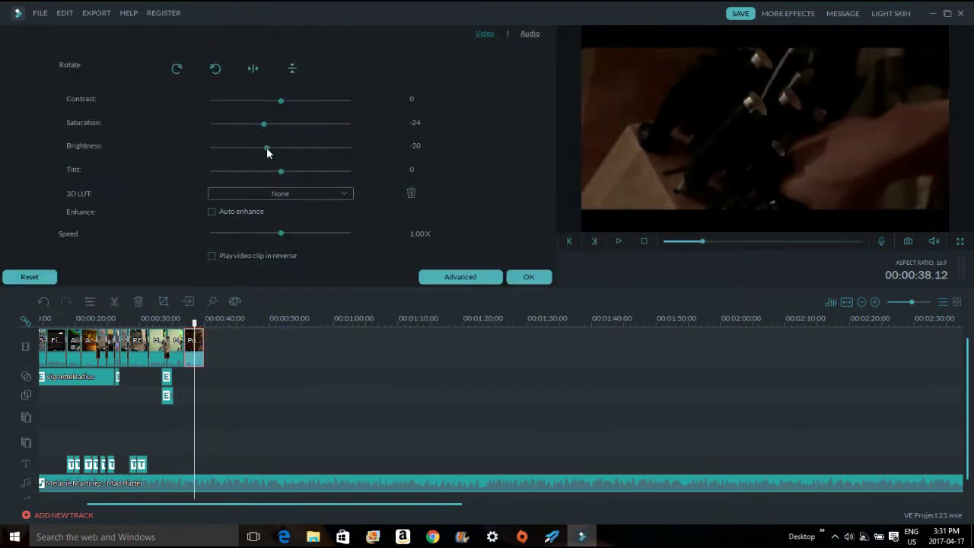
left_click(284, 102)
Step: Apply the Cool Film 3D LUT and Auto enhance to the Popcorn clip, preview the look and accept the edits
left_click(320, 194)
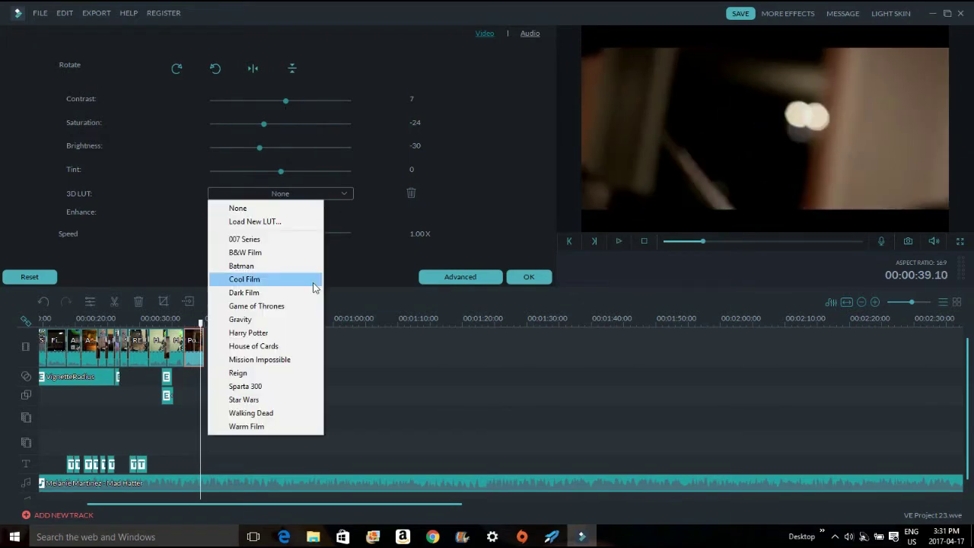
left_click(301, 320)
left_click(187, 322)
left_click(281, 196)
left_click(251, 280)
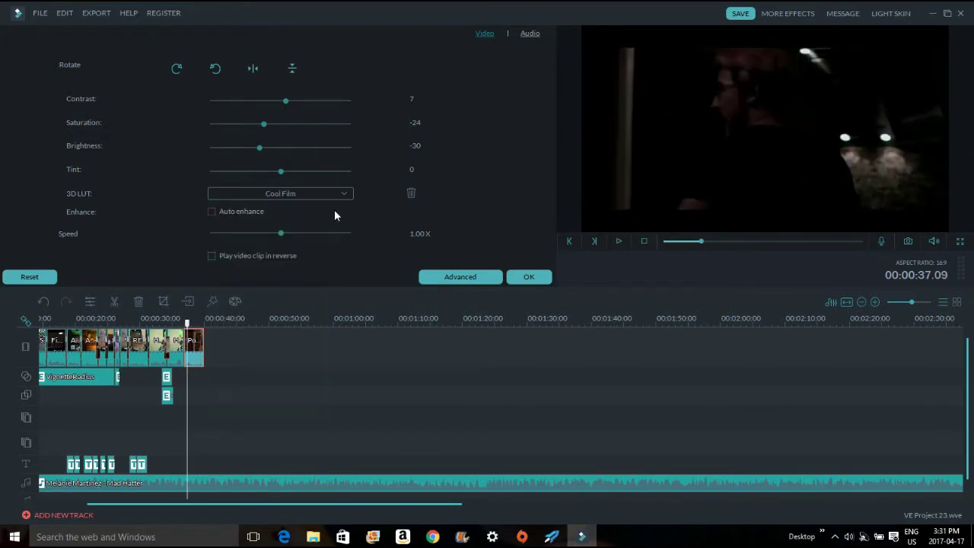
left_click(327, 197)
left_click(183, 322)
key("space")
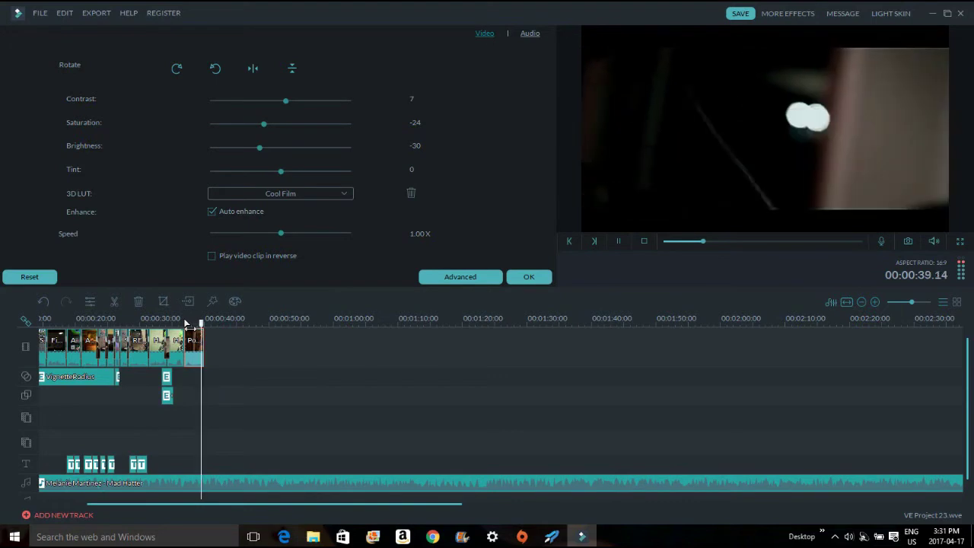
key("space")
left_click(529, 276)
Step: Add a Col_merge transition before the Popcorn clip and set its duration to 00:00:00.02
left_click(210, 270)
left_click(312, 212)
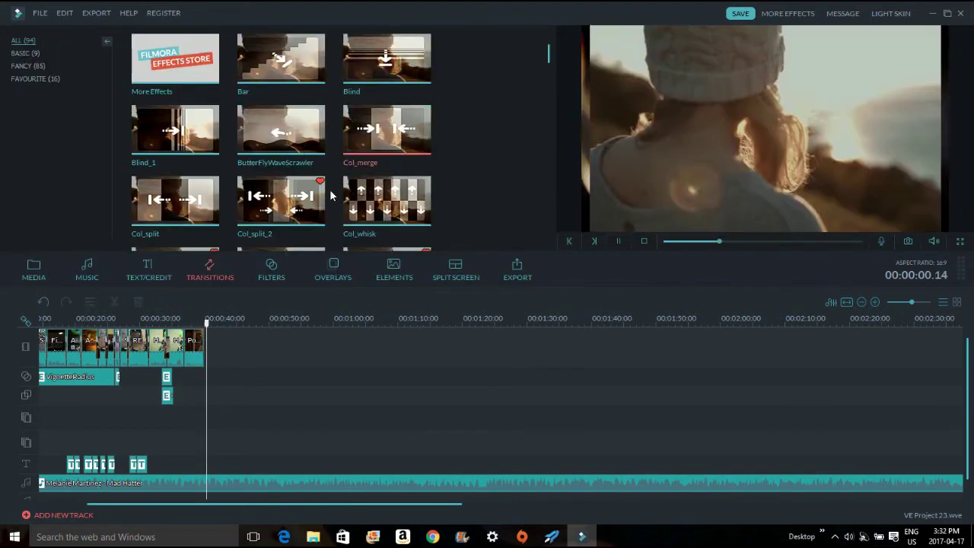
left_click(219, 224)
left_click(366, 155)
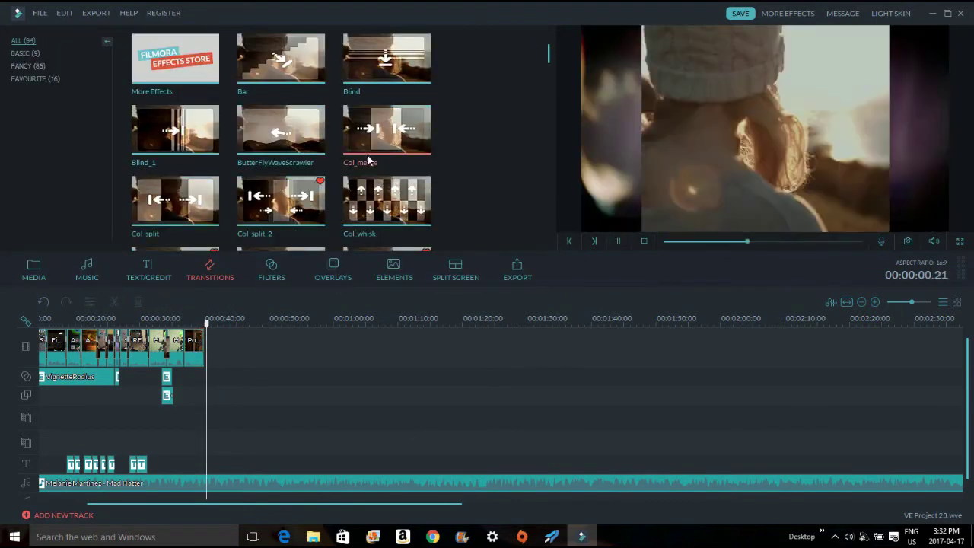
left_click_drag(366, 154, 184, 357)
double_click(184, 351)
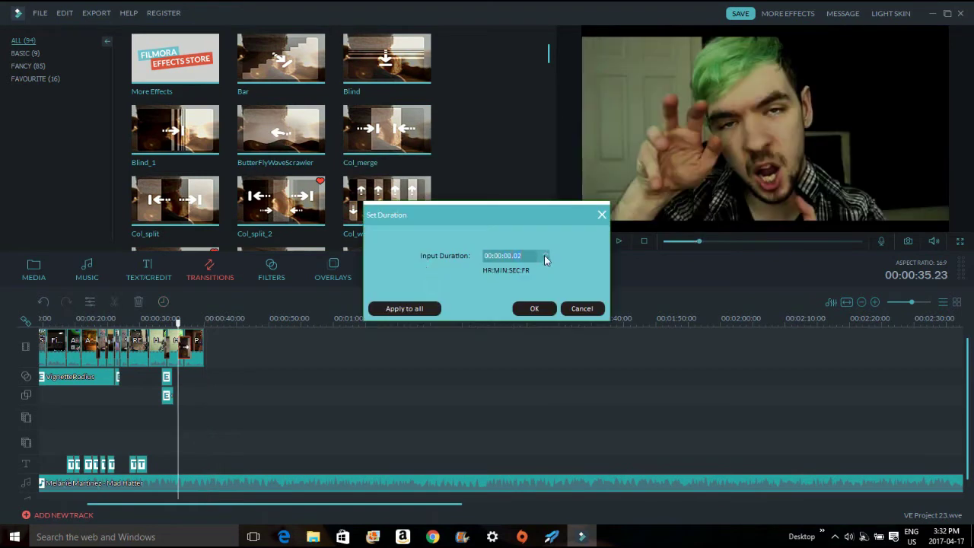
left_click(535, 308)
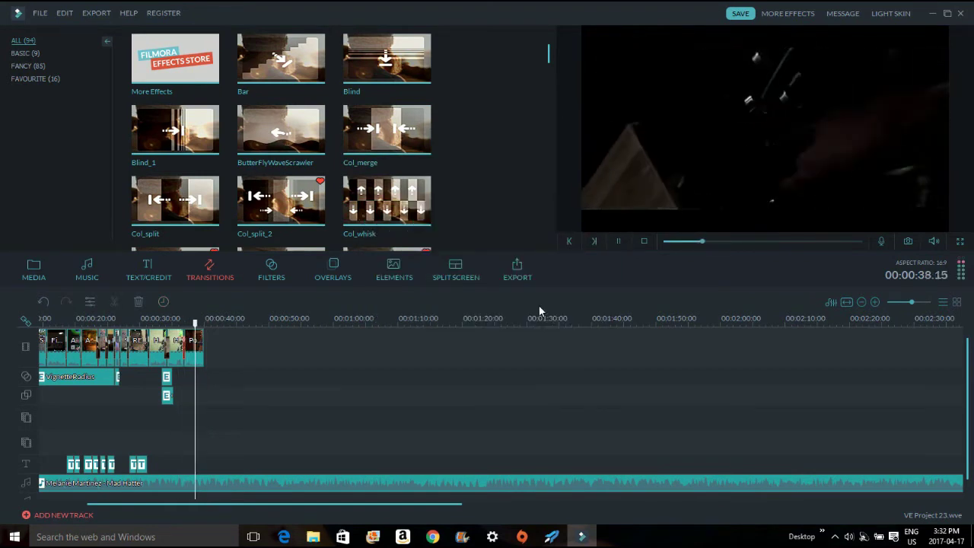
left_click(33, 266)
left_click_drag(550, 69, 548, 223)
left_click_drag(386, 215, 302, 356)
left_click(362, 322)
left_click_drag(363, 323, 222, 346)
key("ctrl+z")
scroll(548, 211, "down", 2)
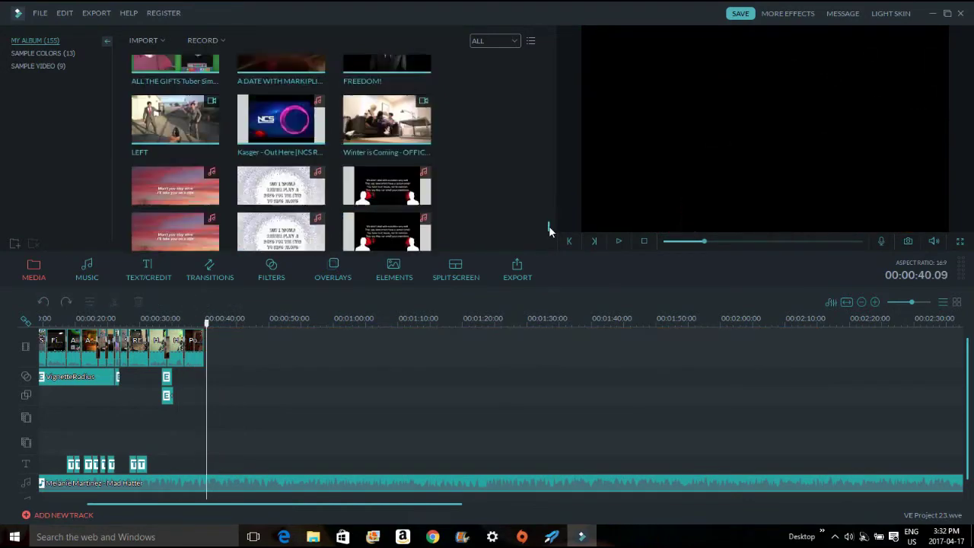
Step: Find the HORROR video in the MP3 Rocket folder by searching for "horr" and import it into the album
scroll(548, 216, "up", 6)
left_click_drag(547, 203, 541, 74)
left_click(146, 40)
left_click(155, 61)
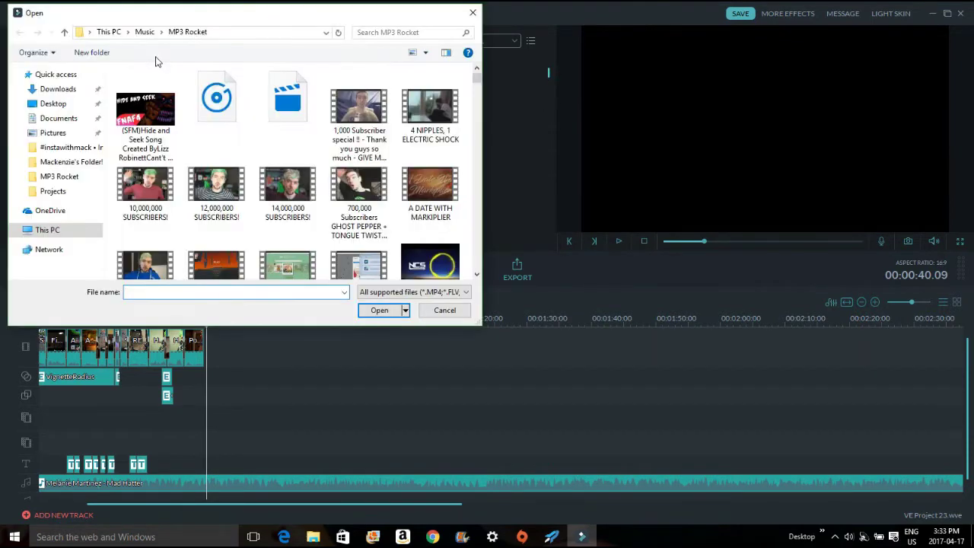
left_click(366, 30)
type("horr")
double_click(145, 89)
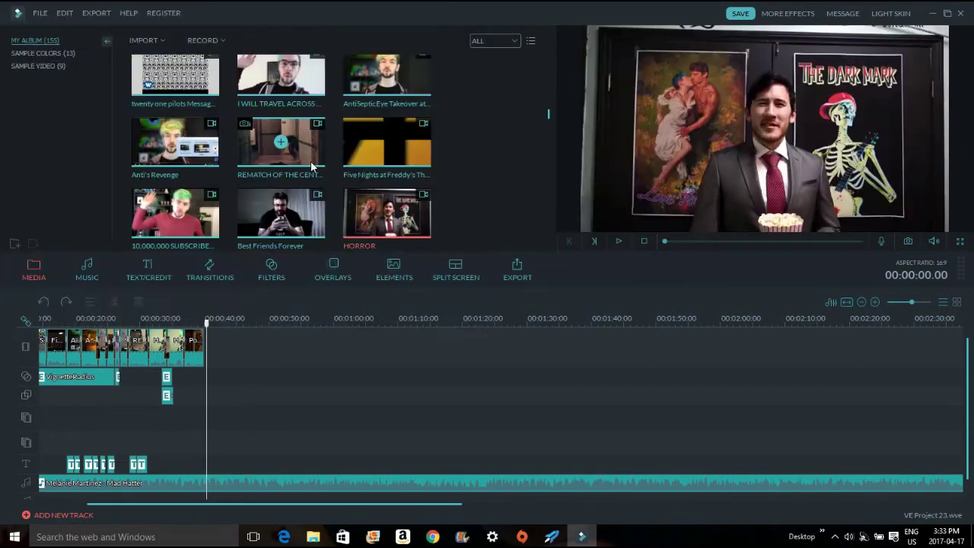
Step: Place the HORROR video directly after the Popcorn clip and split it at 00:01:45.00
left_click_drag(387, 216, 652, 326)
left_click(347, 324)
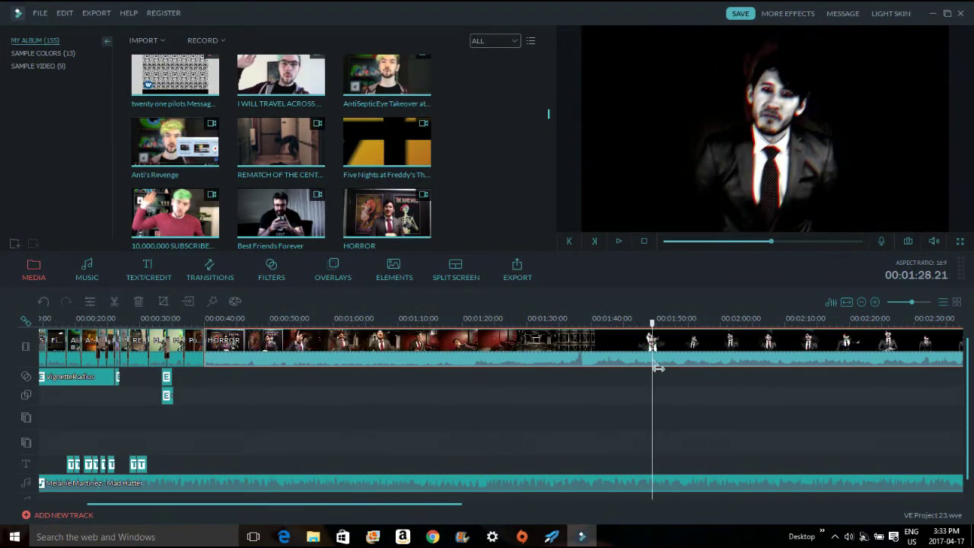
left_click_drag(299, 503, 447, 502)
left_click_drag(465, 326, 258, 327)
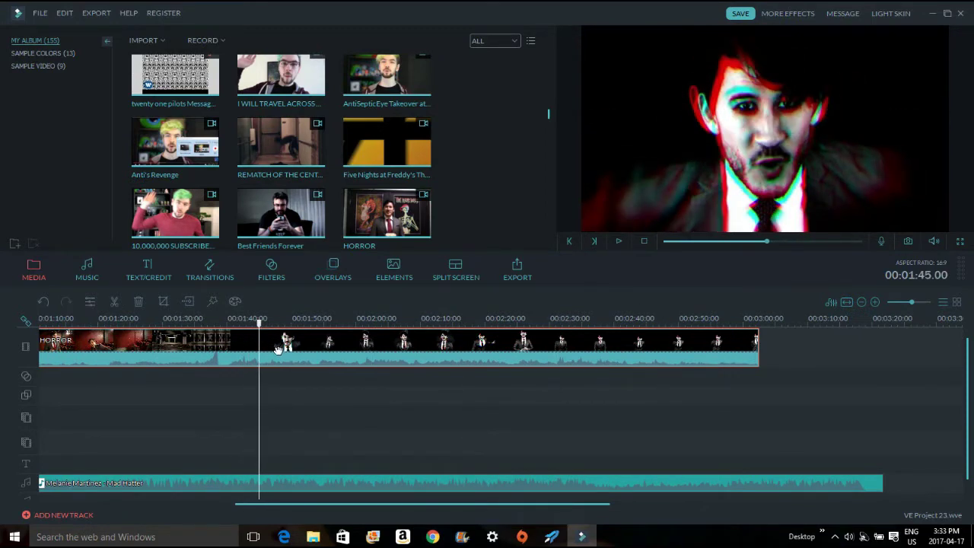
right_click(275, 346)
left_click(294, 255)
Step: Split the HORROR clip again at 00:01:47.21 and cut away its surplus footage
key("space")
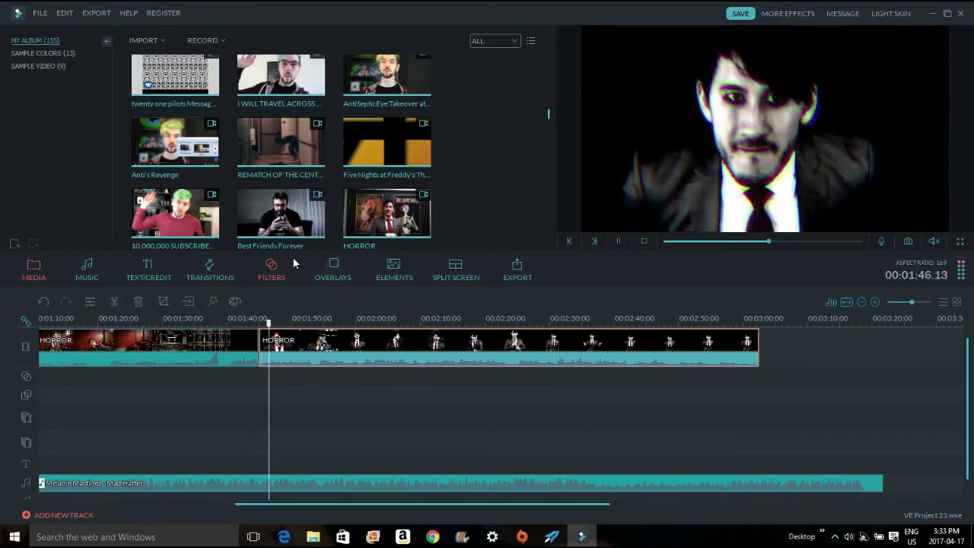
key("space")
key("space")
right_click(305, 342)
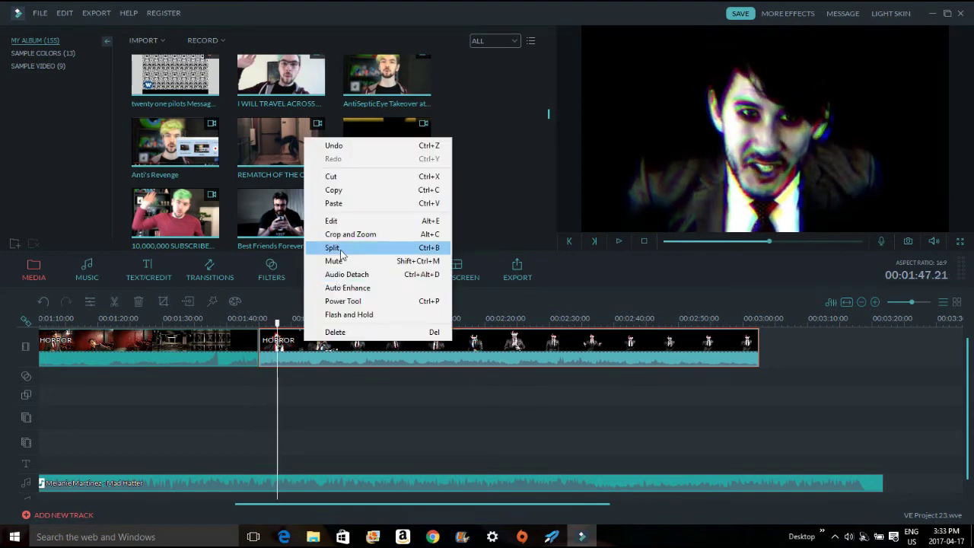
left_click(340, 252)
right_click(342, 348)
left_click(369, 183)
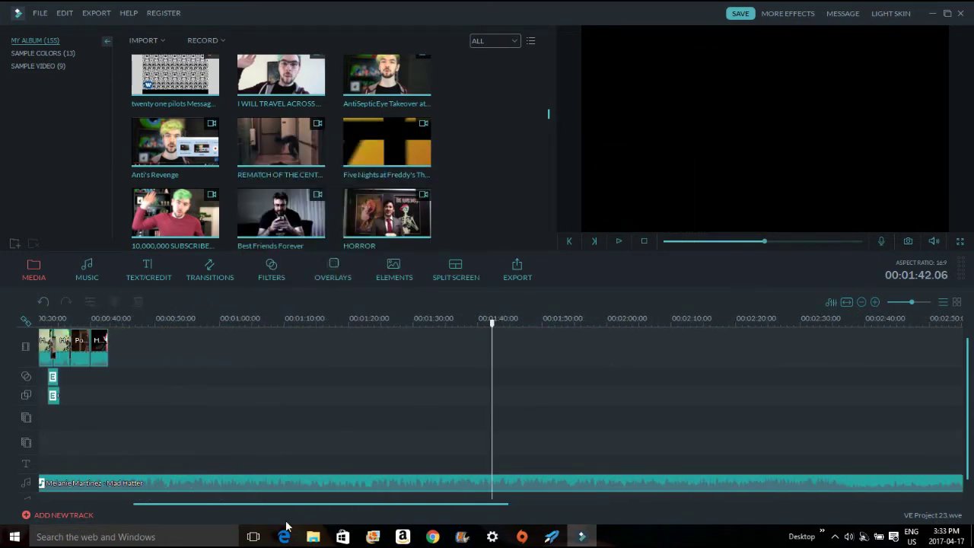
Step: Add the favourite VCR distortion filter to the first filter track, spanning the cut between the Popcorn and HORROR clips
left_click(183, 318)
left_click(271, 266)
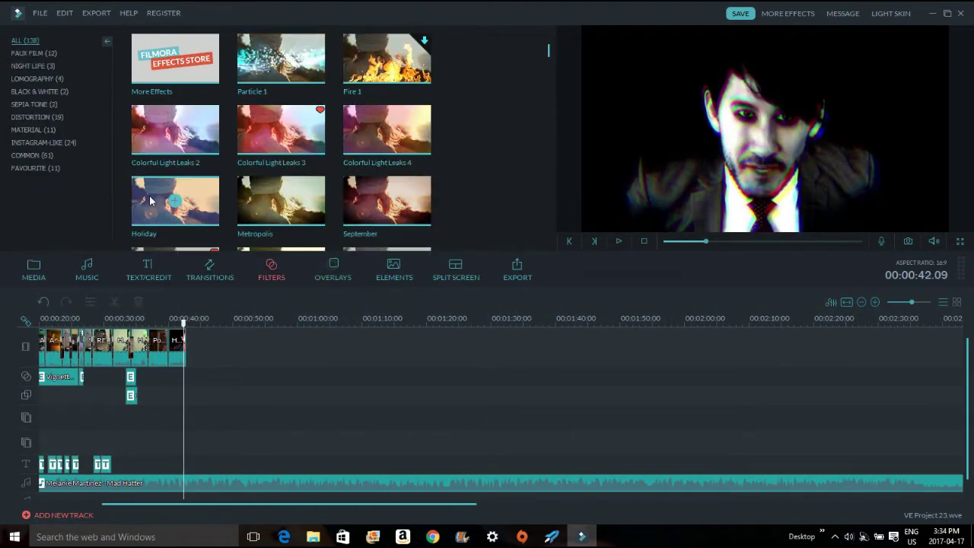
left_click(349, 200)
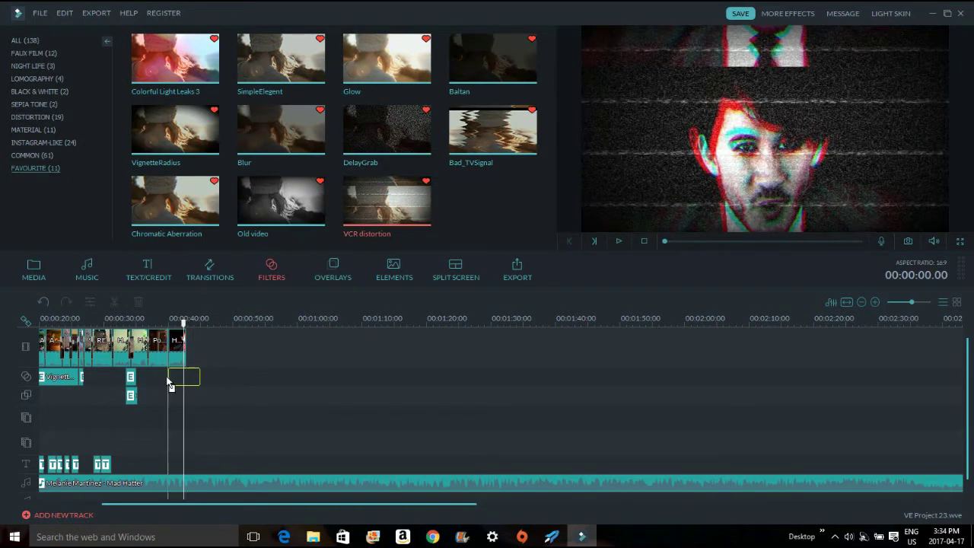
left_click_drag(160, 380, 160, 379)
Step: Split the VCR distortion filter at 00:00:39.08 and at 00:00:40.17
left_click_drag(156, 325, 164, 327)
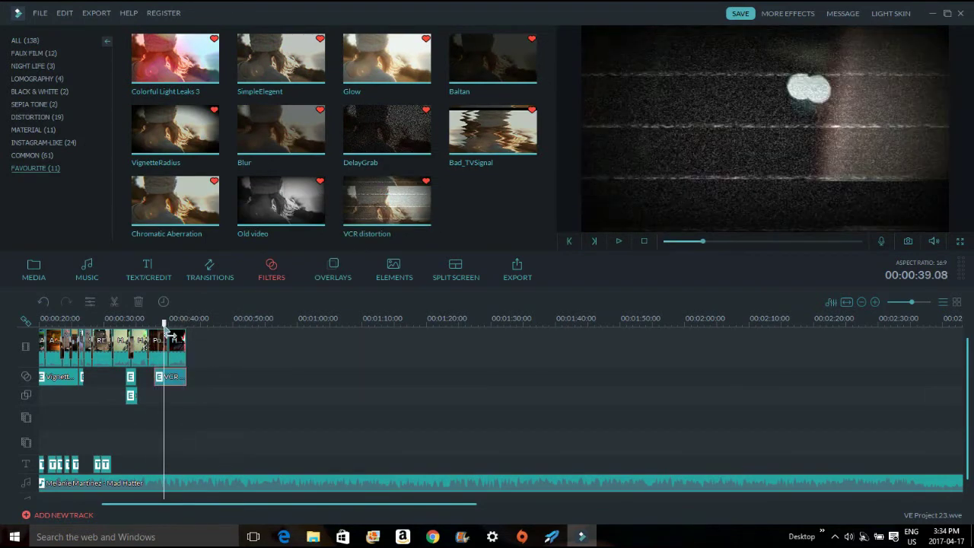
right_click(182, 383)
left_click(226, 480)
key("space")
key("space")
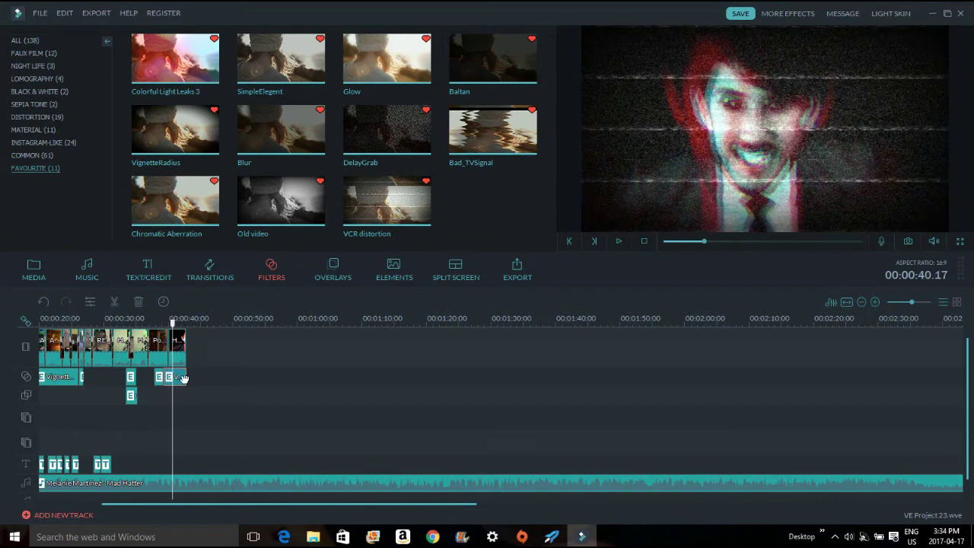
right_click(182, 377)
left_click(217, 473)
Step: Cut away the last and first pieces of the VCR distortion filter and play back the remaining middle piece
right_click(182, 379)
left_click(203, 413)
right_click(159, 372)
left_click(188, 409)
key("space")
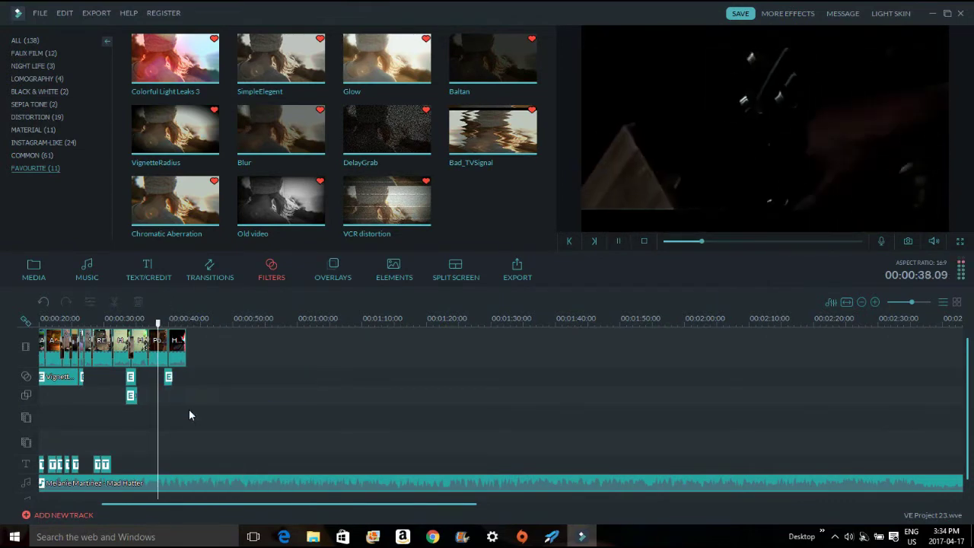
Step: Move the VCR distortion filter's start slightly earlier and split the filter at 00:00:39.15
left_click(170, 377)
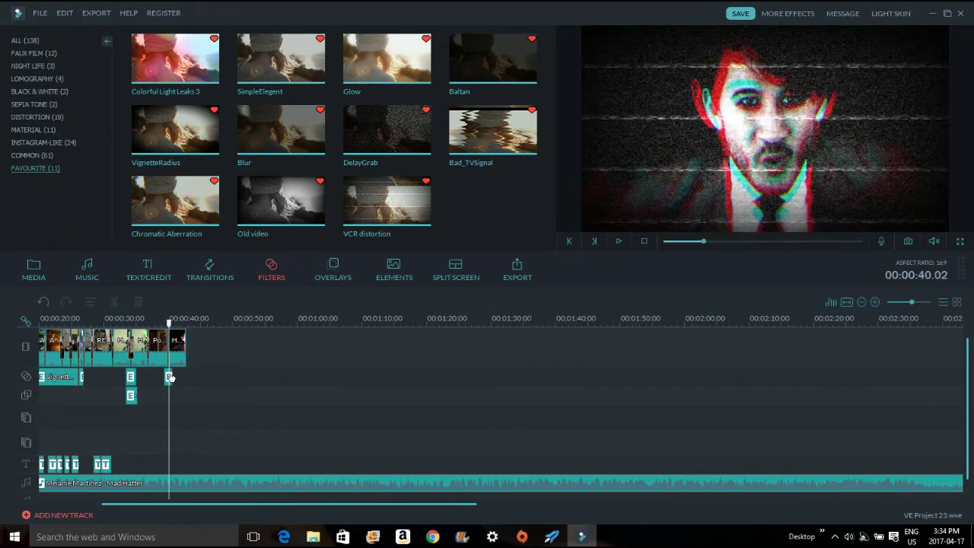
left_click_drag(173, 370, 162, 373)
left_click_drag(161, 323, 166, 324)
right_click(169, 367)
left_click(205, 477)
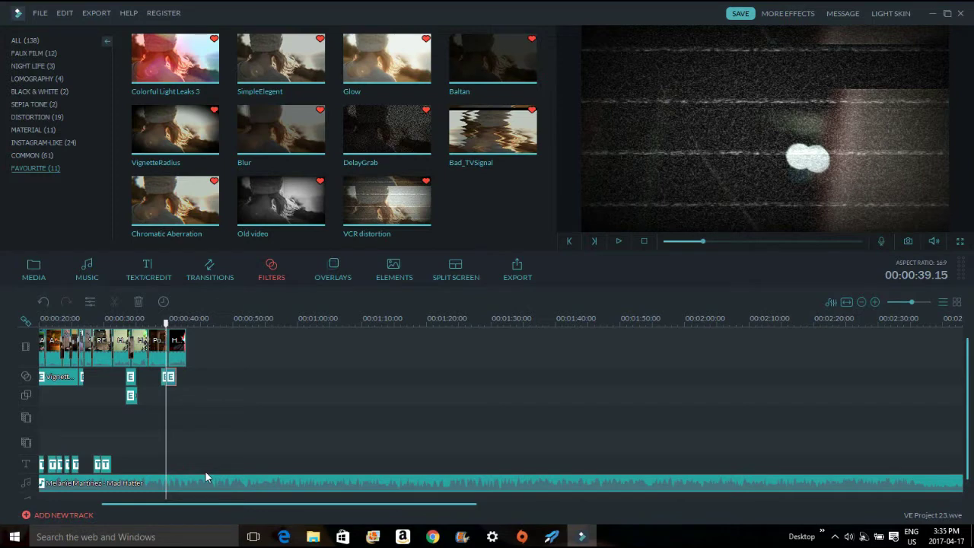
Step: Split the VCR distortion filter at 00:00:40.11 and cut away the surplus pieces around the clip change
left_click(171, 319)
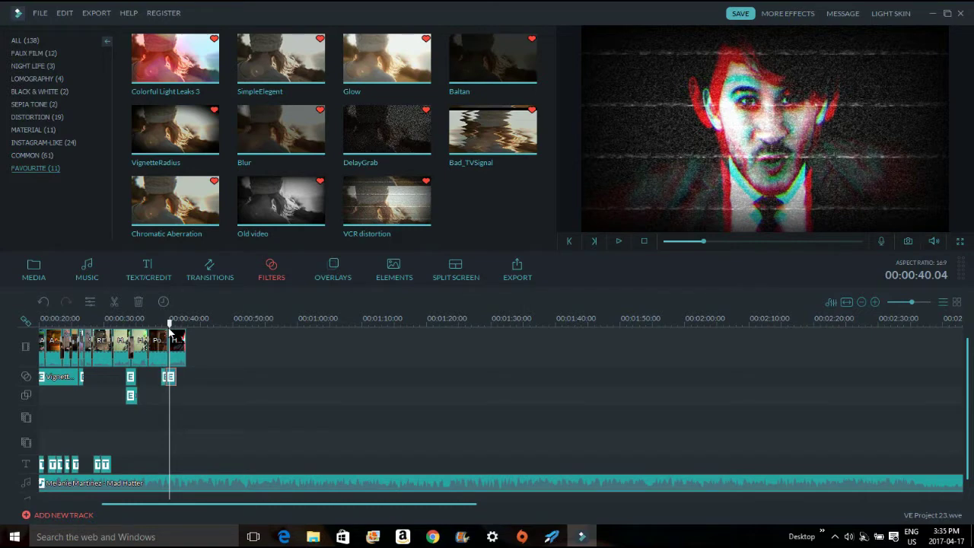
right_click(169, 377)
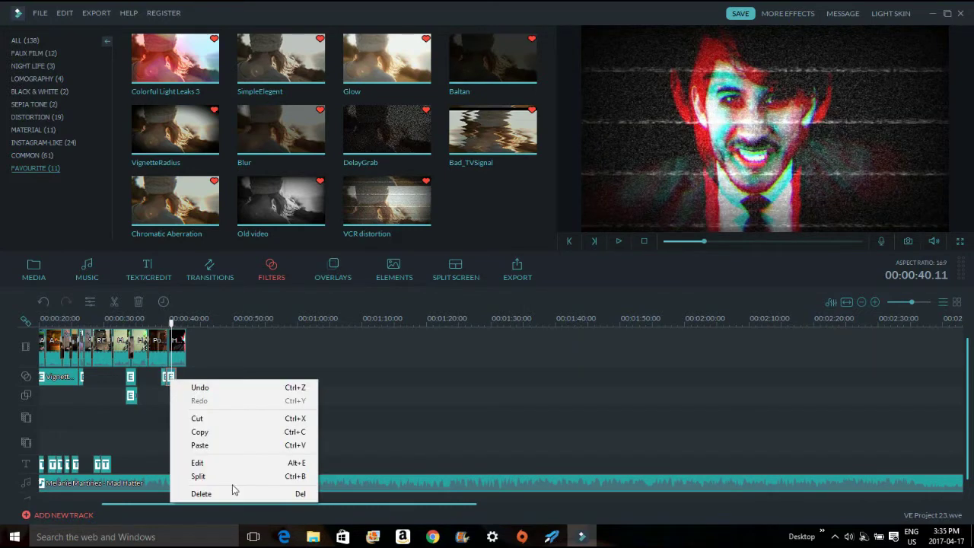
left_click(169, 378)
right_click(172, 380)
left_click(200, 422)
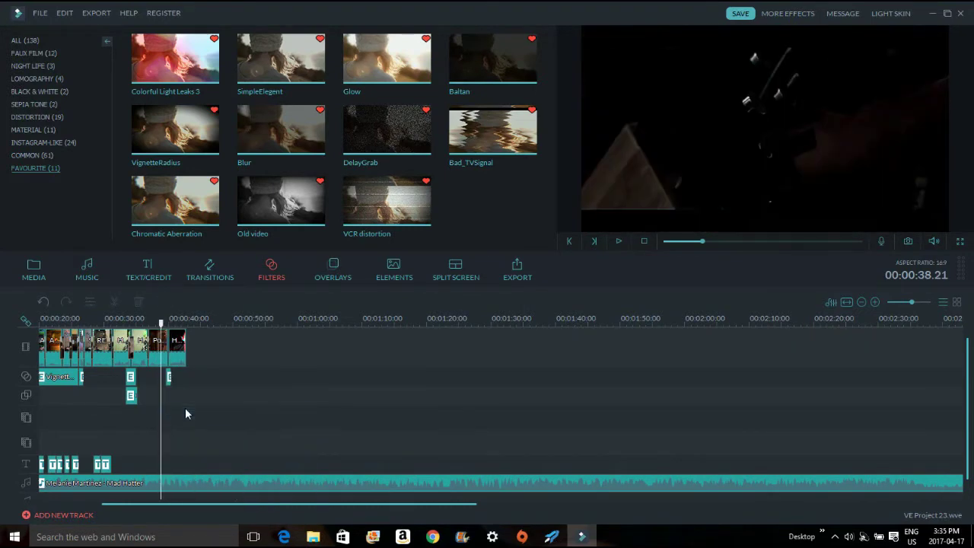
Step: Add a Blur filter over the last clip change, split it at 00:00:40.11, cut away the trailing piece and play back the result
left_click_drag(285, 136, 165, 400)
key("space")
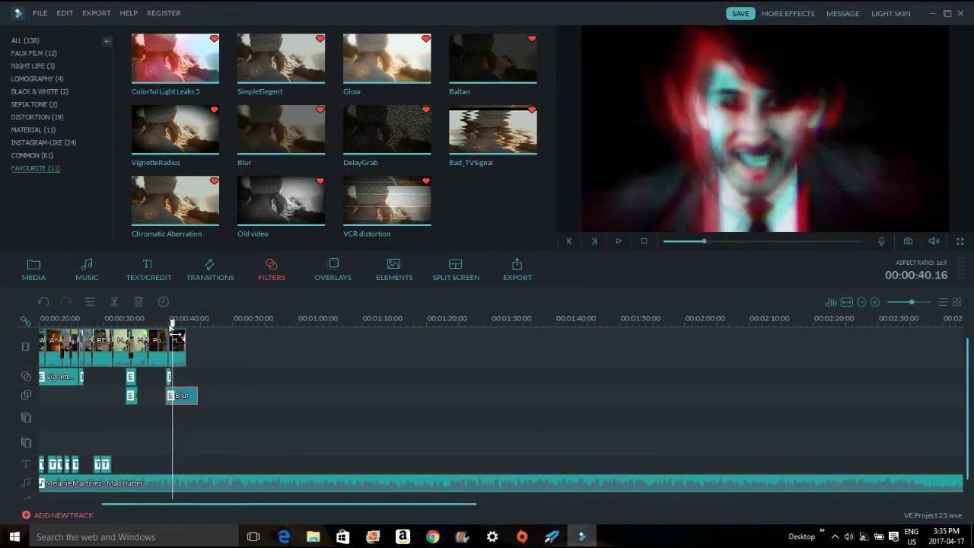
left_click_drag(173, 324, 170, 325)
right_click(183, 397)
left_click(210, 494)
right_click(182, 397)
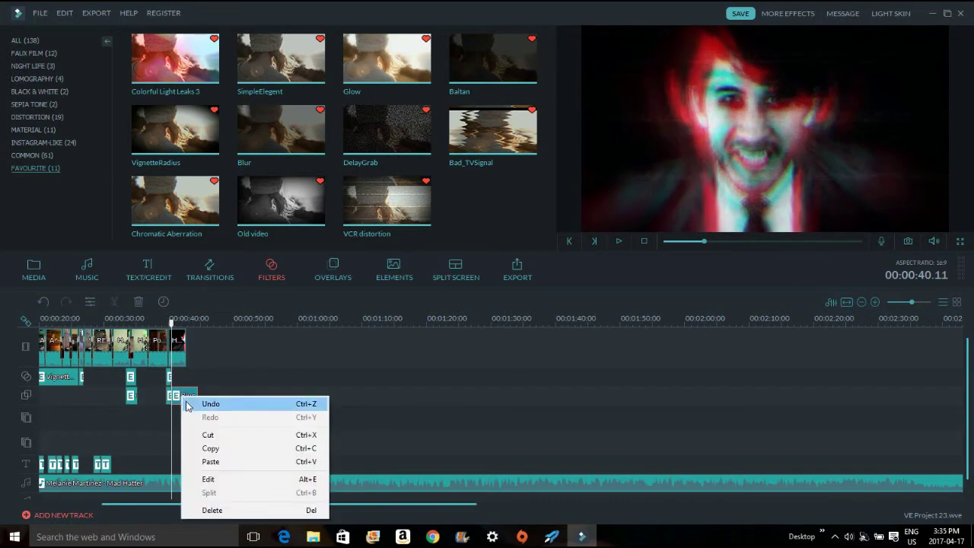
left_click(196, 436)
left_click(146, 321)
key("space")
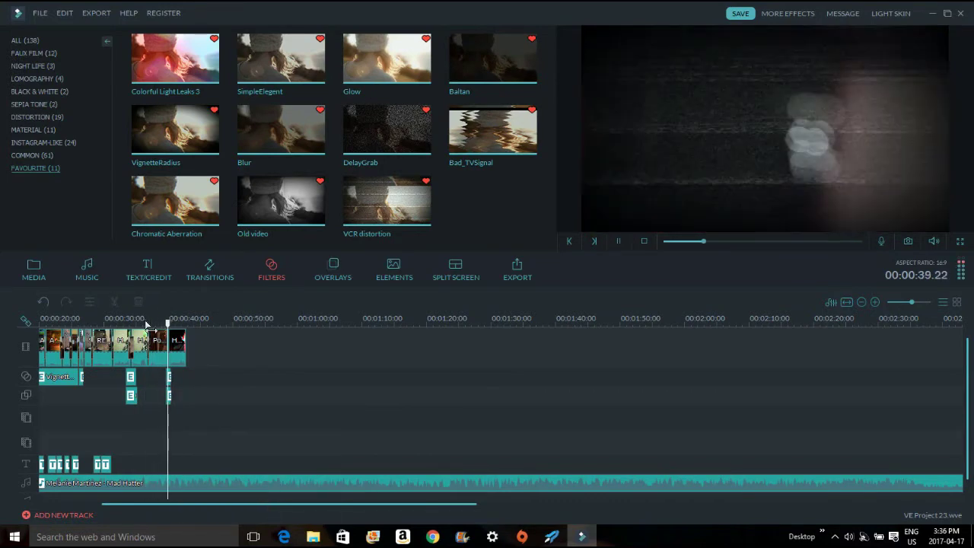
Step: Place a Col_merge transition between the last two clips and set its duration to 00:00:00.02
left_click(210, 267)
left_click_drag(387, 131, 170, 346)
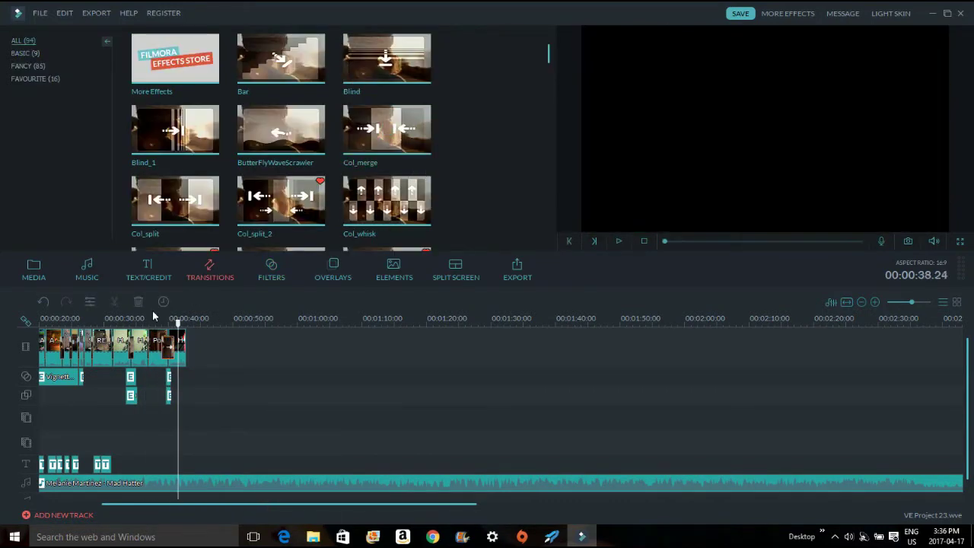
left_click(163, 302)
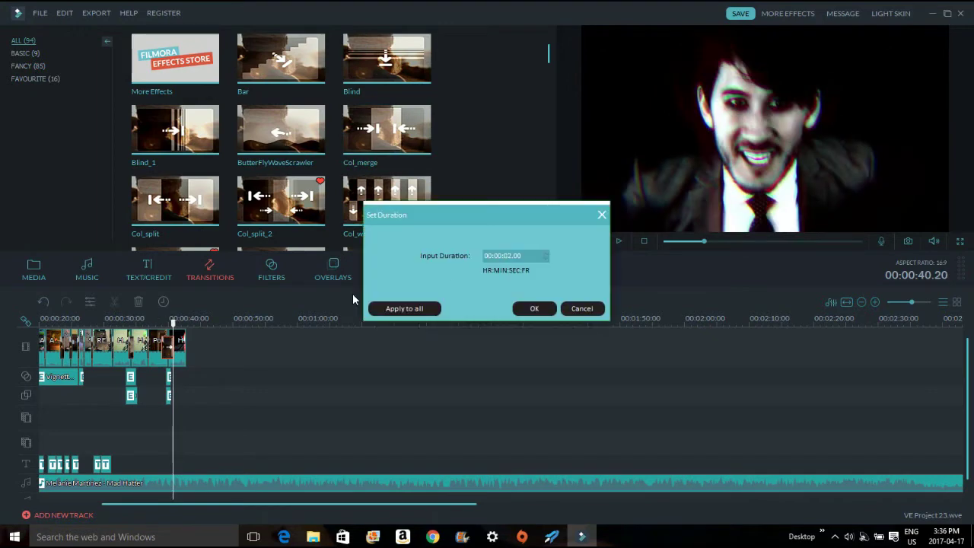
left_click(546, 259)
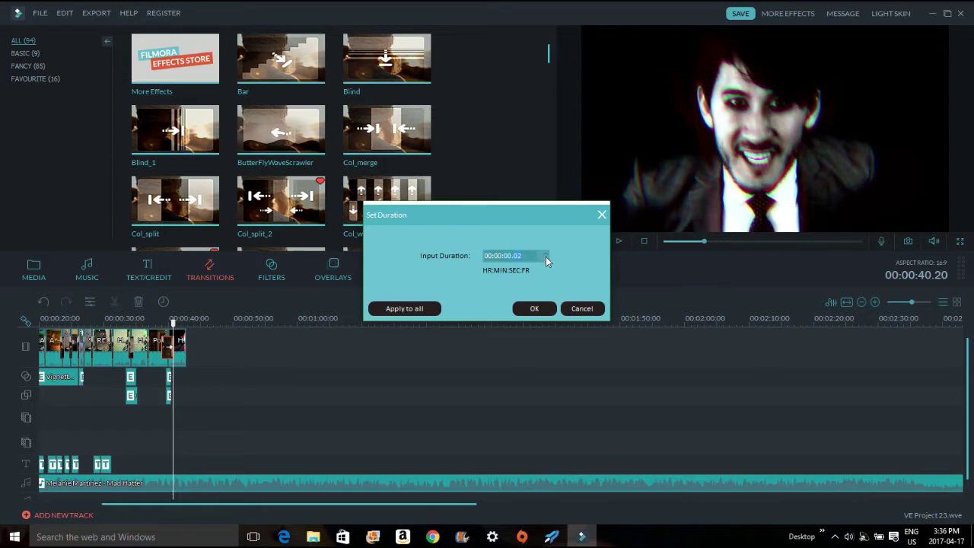
left_click(533, 309)
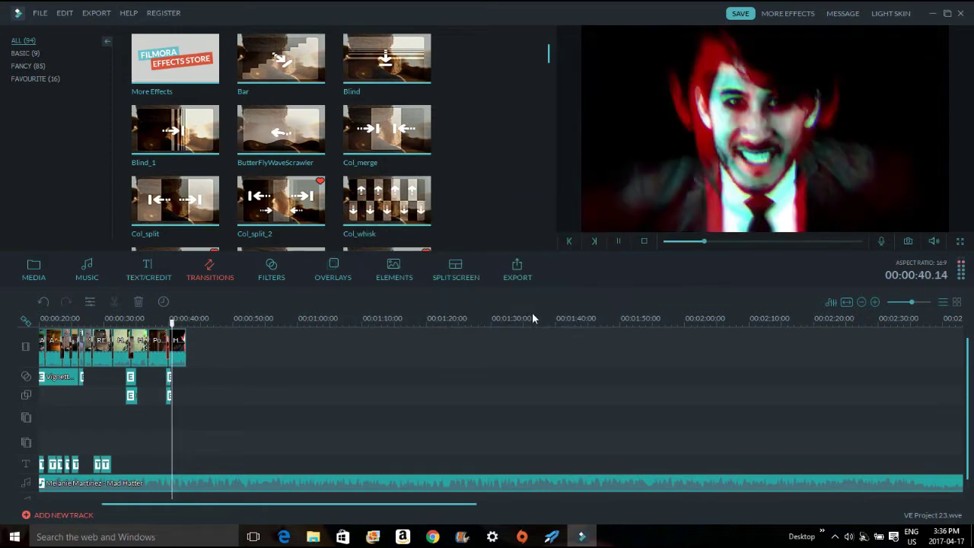
Step: Crop the last clip on the video track manually to about 625 × 304 around the man's face
right_click(183, 346)
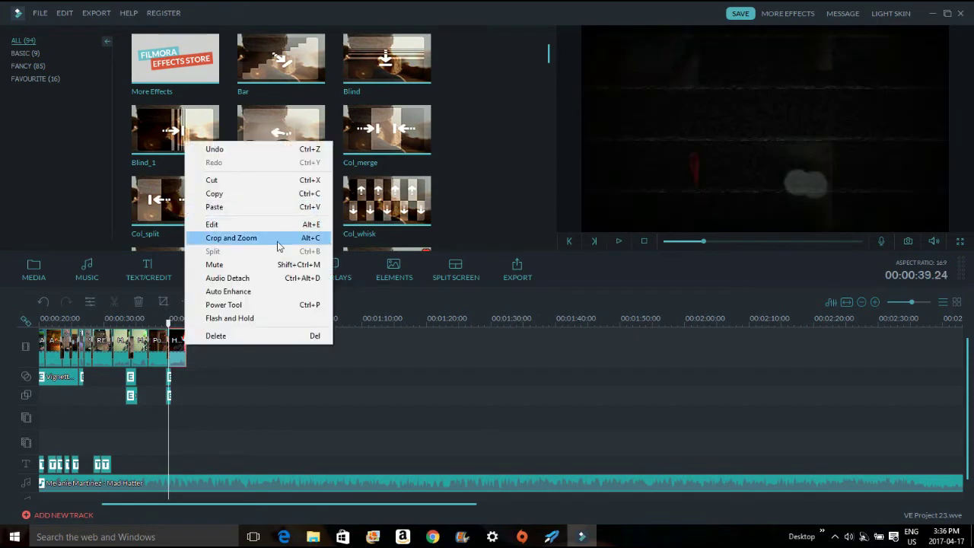
left_click(244, 240)
left_click_drag(481, 307, 428, 279)
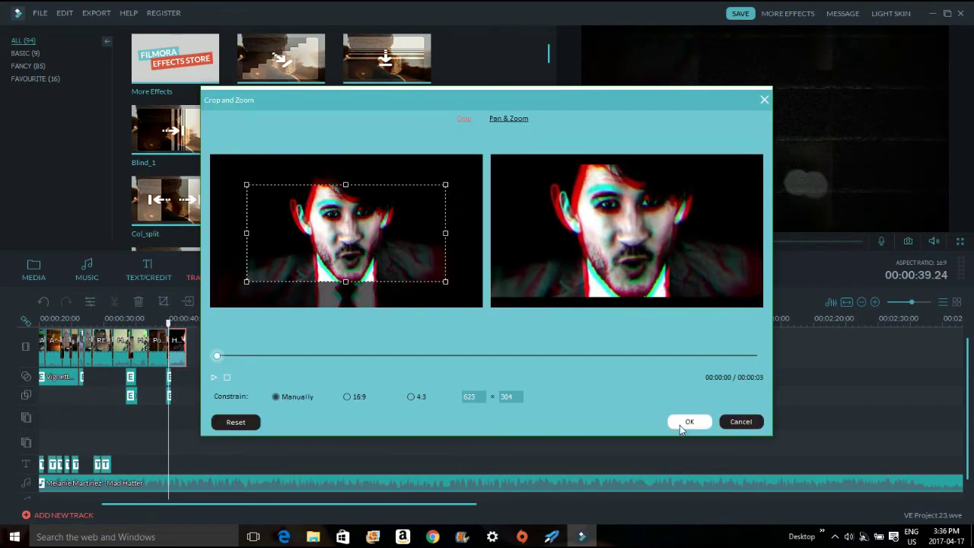
left_click(689, 421)
Step: Set the cropped clip's contrast to 16, saturation to -3 and brightness to -51, and play back the ending
left_click(85, 301)
left_click(241, 147)
key("space")
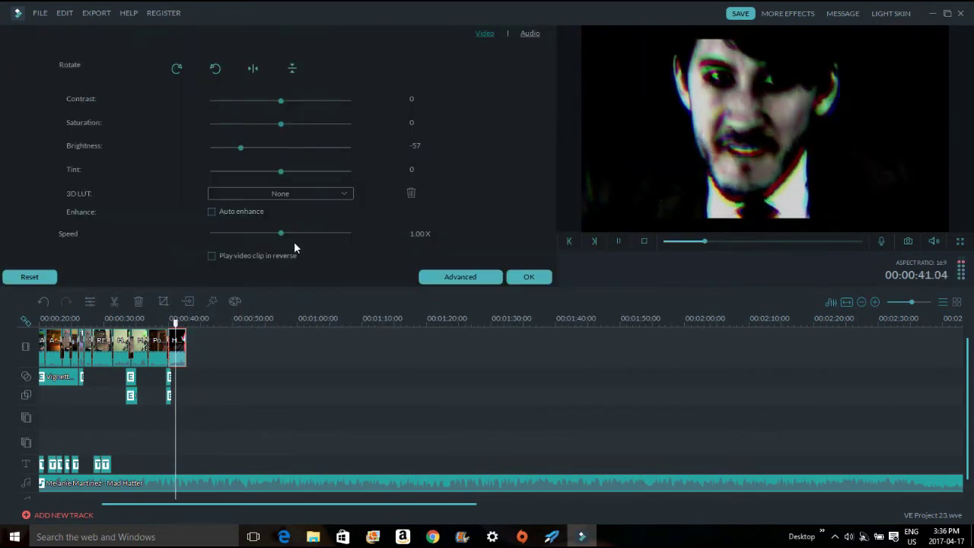
key("space")
left_click(221, 124)
left_click(271, 124)
left_click_drag(273, 146, 245, 145)
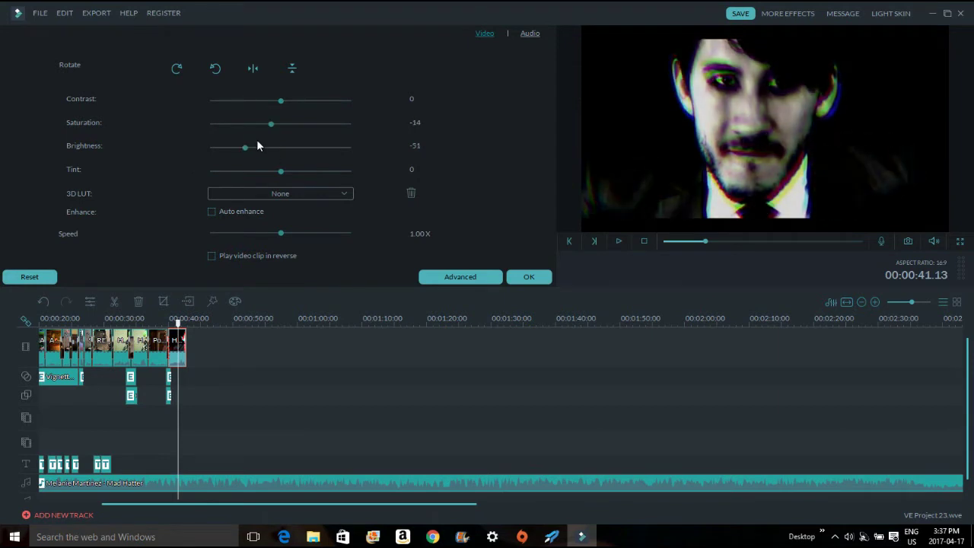
left_click(251, 101)
left_click(529, 277)
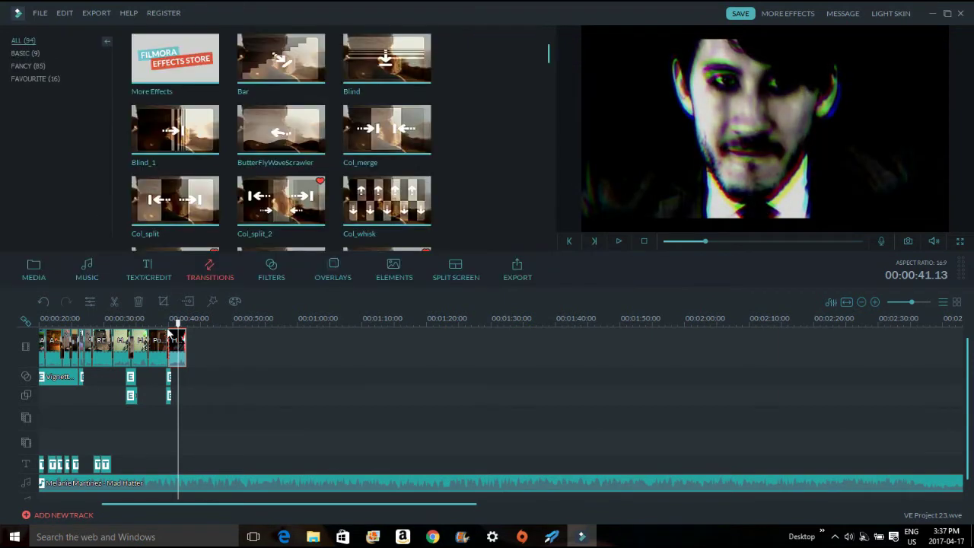
left_click(159, 323)
key("space")
key("space")
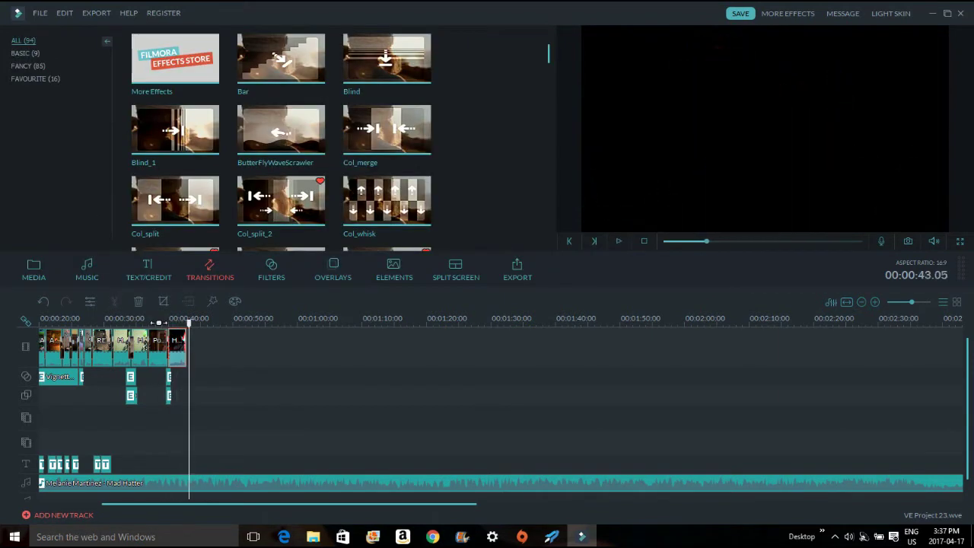
Step: Add the All Antisepticeye Moments video after the last clip and split it where the white-door scene begins, shortly after 00:05:20
left_click(35, 269)
left_click_drag(548, 112, 548, 62)
left_click_drag(215, 101, 190, 347)
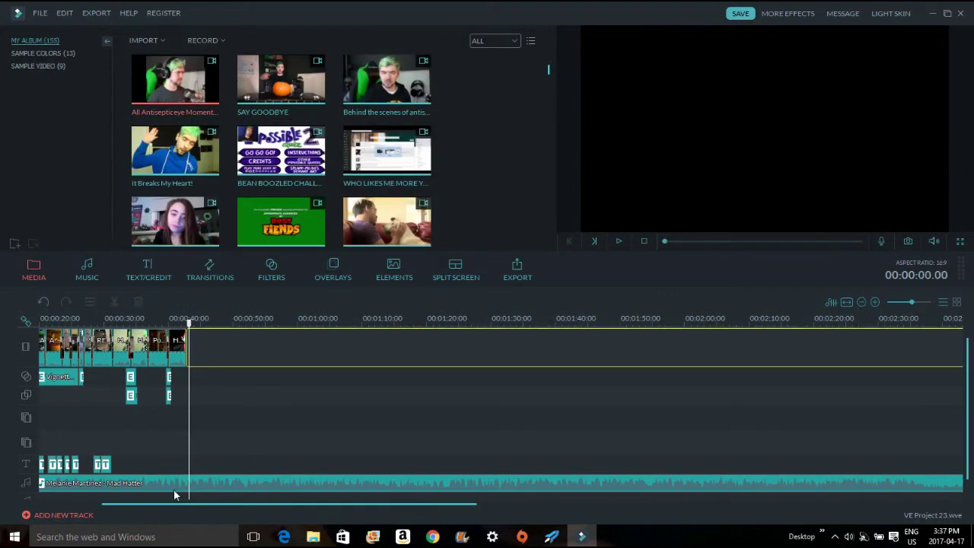
left_click_drag(156, 504, 416, 504)
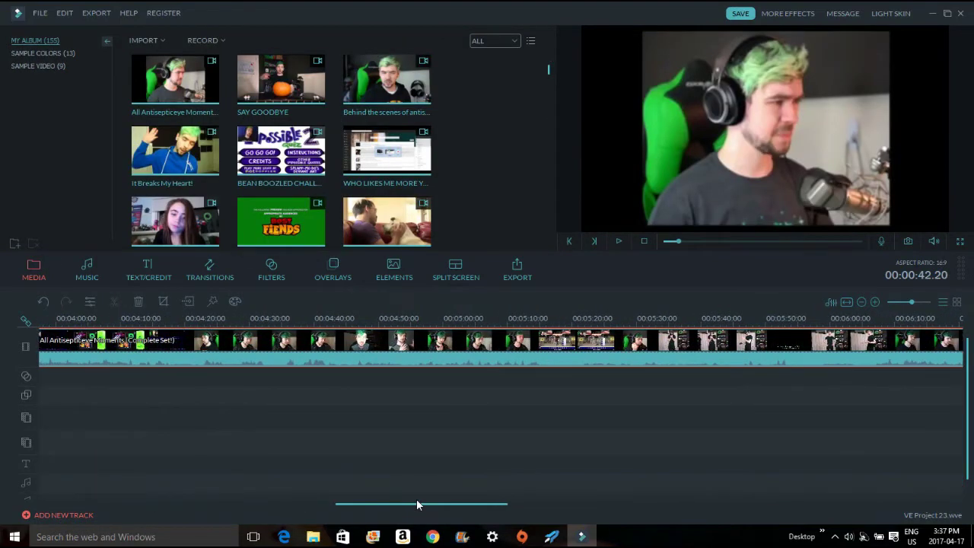
left_click(380, 321)
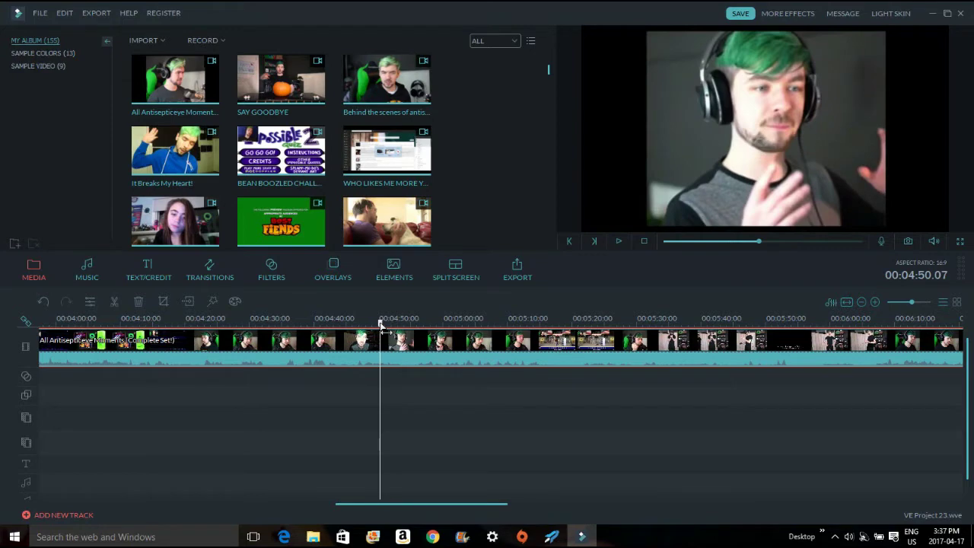
left_click_drag(380, 321, 622, 322)
right_click(626, 335)
left_click(676, 240)
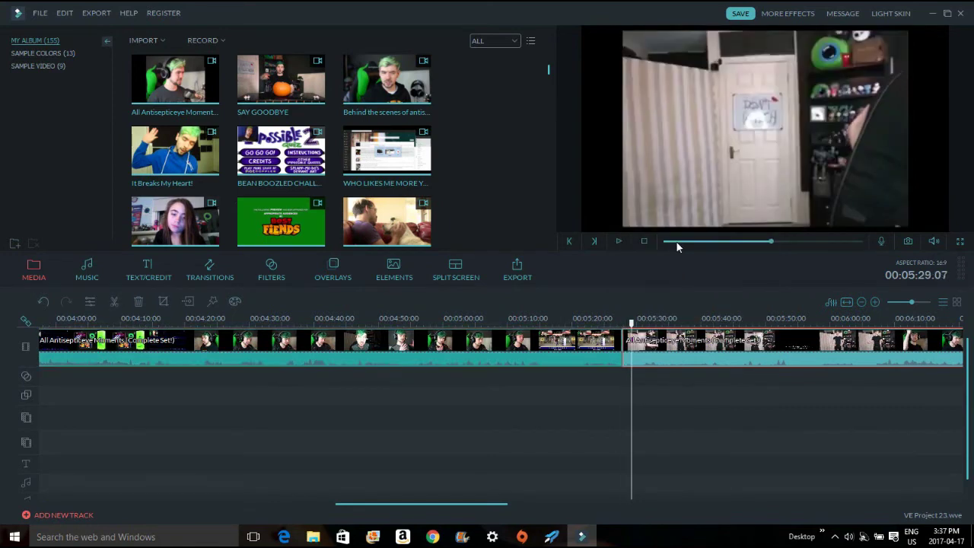
Step: Split the Antisepticeye video at 00:05:29.07 and remove the surplus footage around the short door scene
right_click(663, 334)
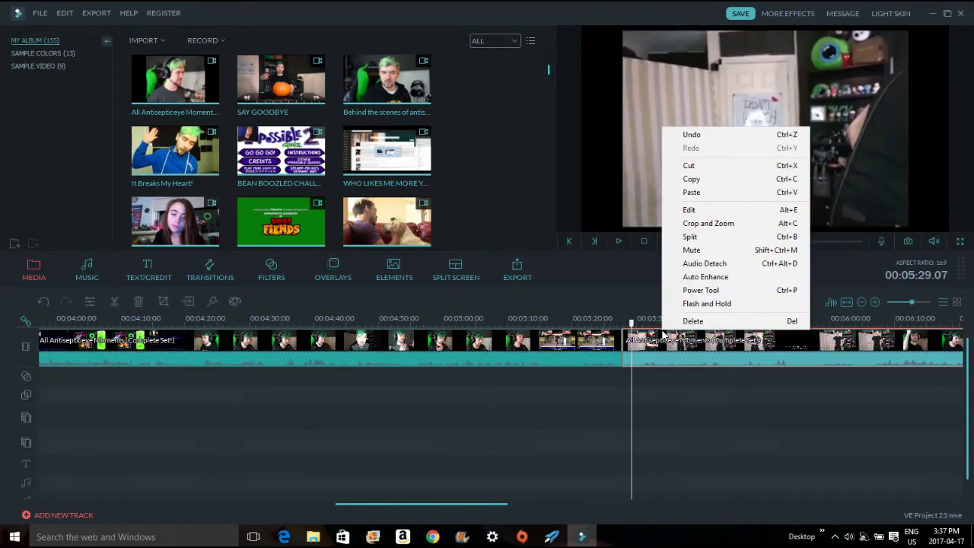
left_click(700, 264)
right_click(672, 346)
left_click(692, 347)
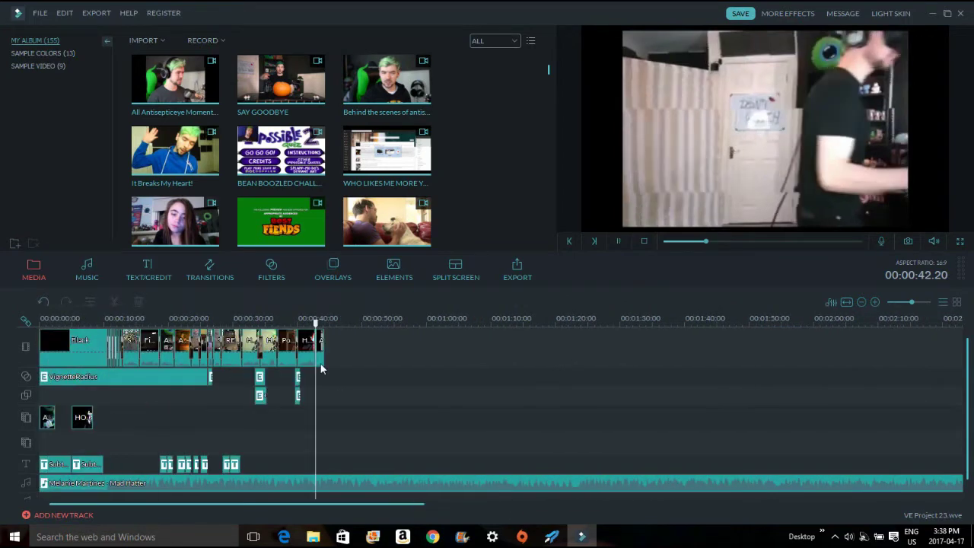
Step: Crop the short door-scene clip manually to about 585 × 294, removing the black borders
left_click(321, 353)
right_click(323, 354)
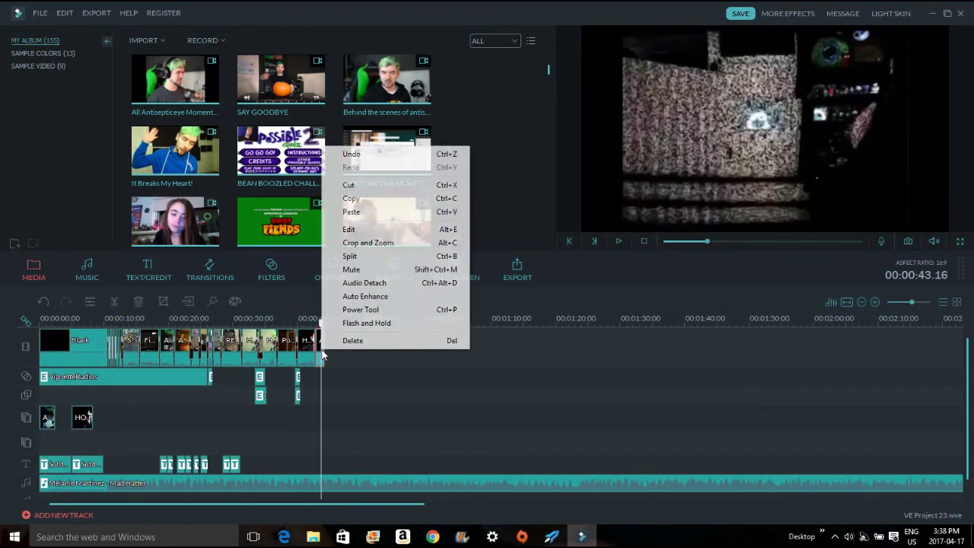
left_click(368, 242)
left_click_drag(473, 300, 372, 266)
left_click_drag(321, 224, 383, 240)
left_click_drag(435, 282, 461, 276)
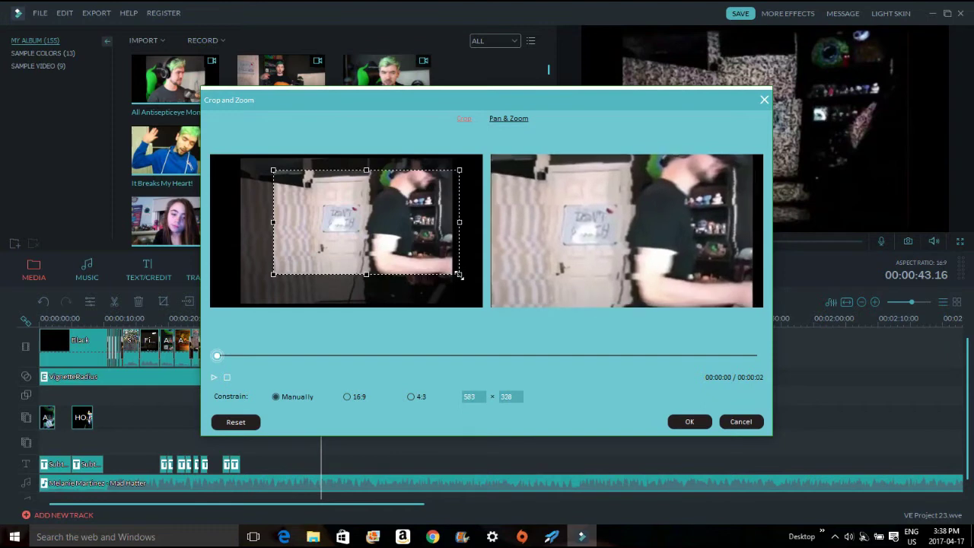
left_click_drag(399, 238, 371, 231)
left_click_drag(433, 270, 433, 260)
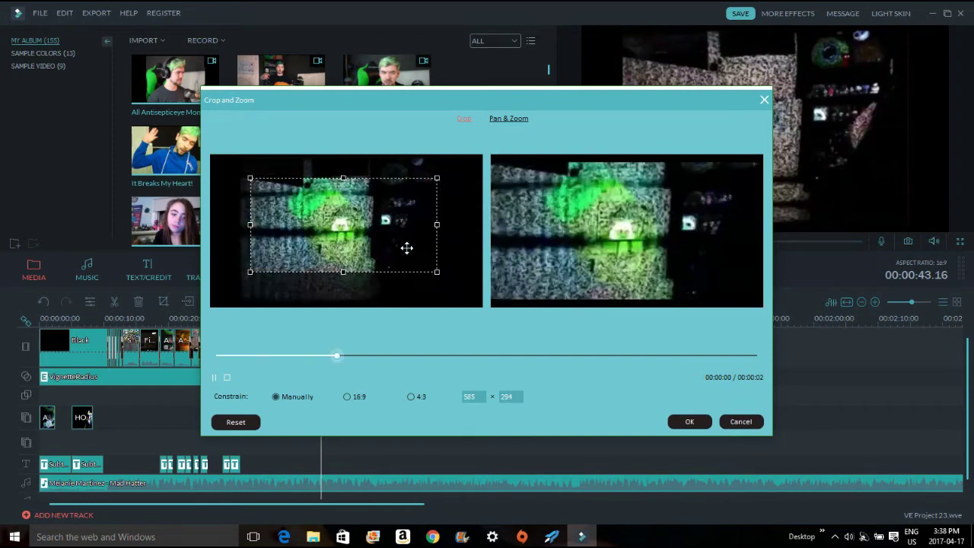
left_click(698, 420)
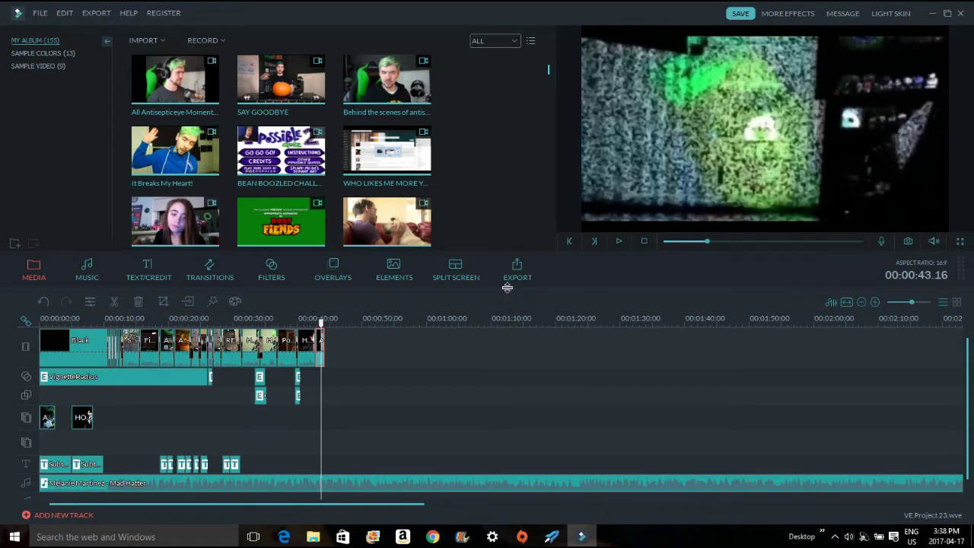
Step: Set the door-scene clip's contrast to 47, saturation to -16 and brightness to -42, and play back the last clips
left_click(90, 301)
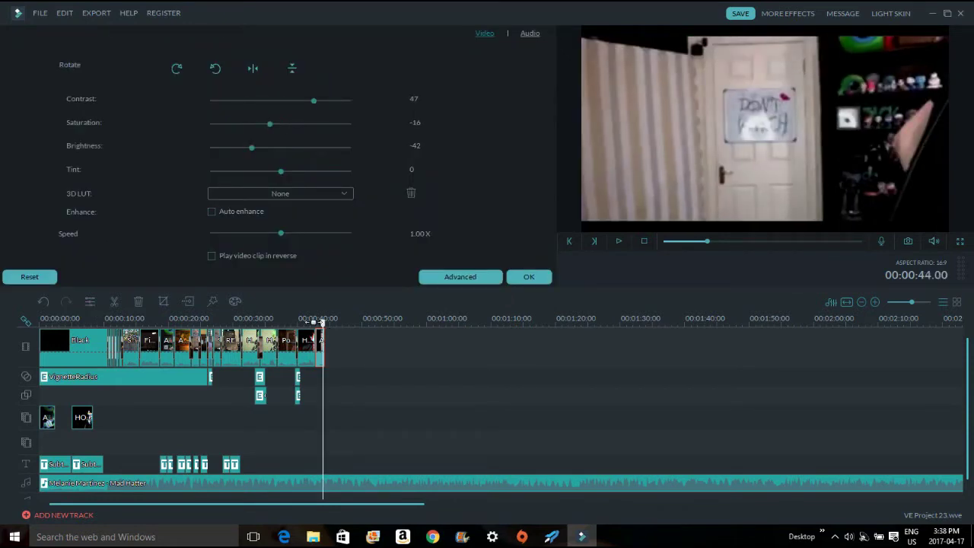
left_click_drag(321, 322, 315, 327)
left_click(297, 326)
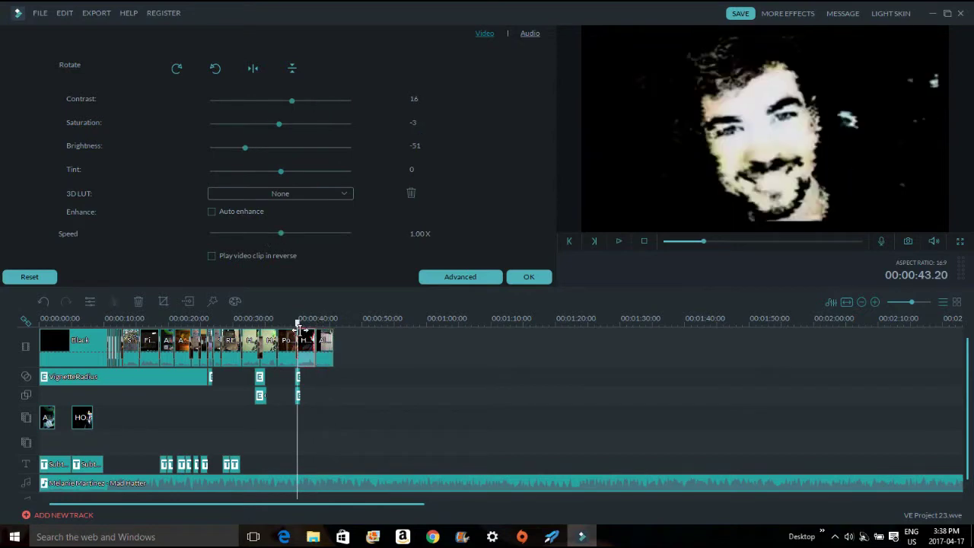
key("space")
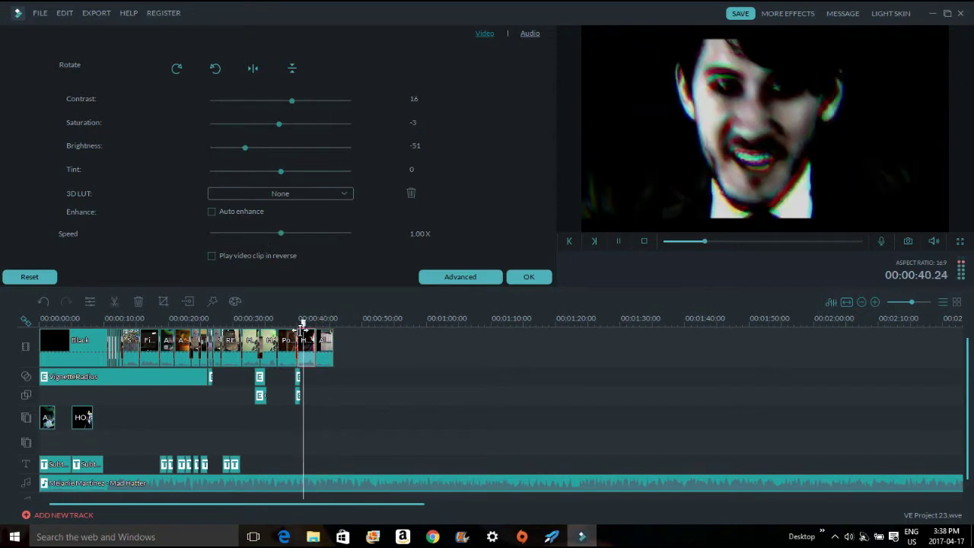
key("space")
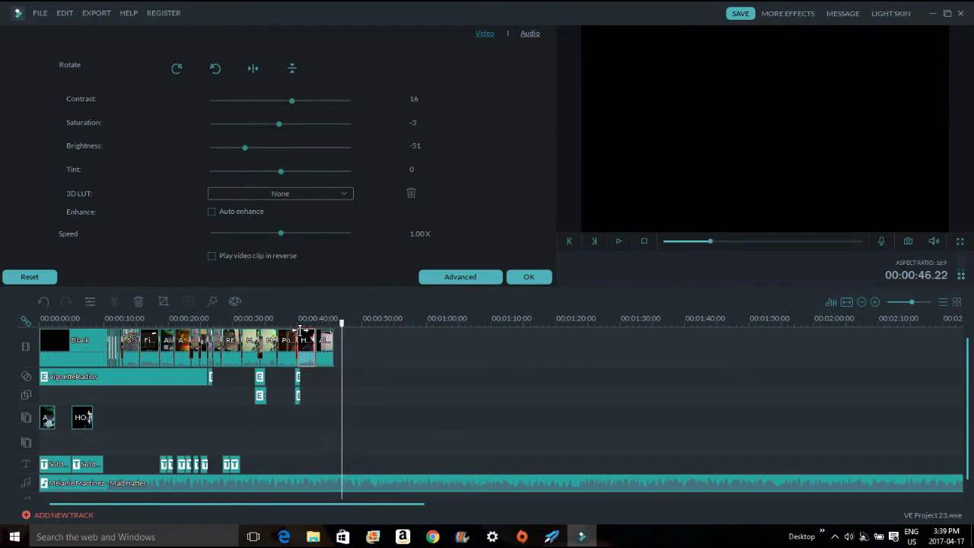
left_click(528, 278)
Step: Place a Row_merge transition before the door-scene clip, shorten its duration and play back the clip change
left_click(276, 84)
scroll(342, 129, "down", 8)
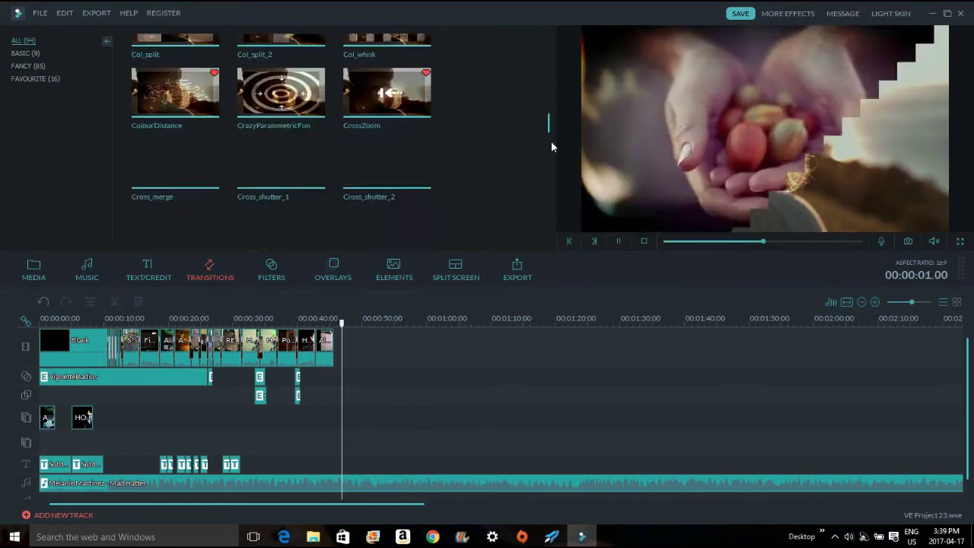
left_click_drag(424, 212, 318, 349)
left_click(90, 302)
left_click(528, 278)
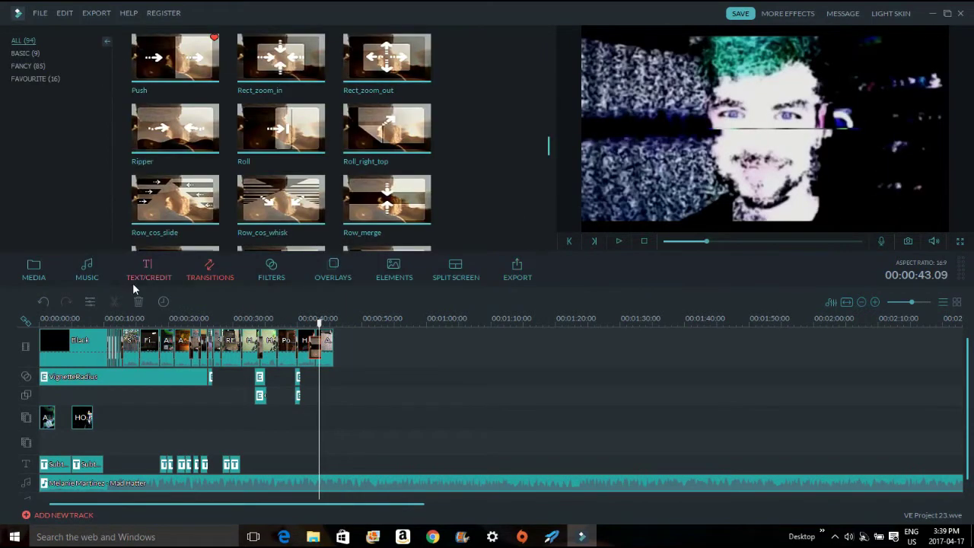
left_click(164, 302)
left_click(534, 308)
key("space")
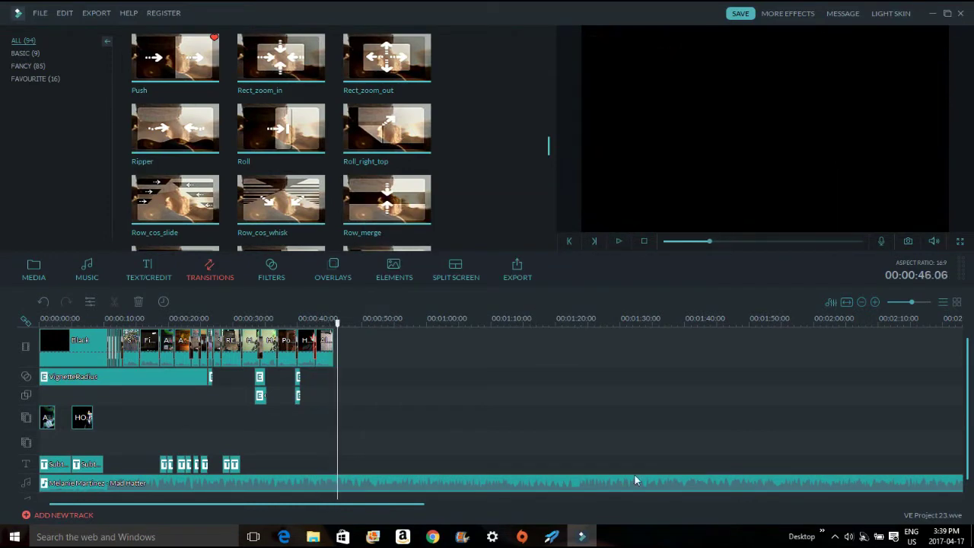
Step: Add the Happy Halloween! video from the media album at the end of the video track
left_click(34, 271)
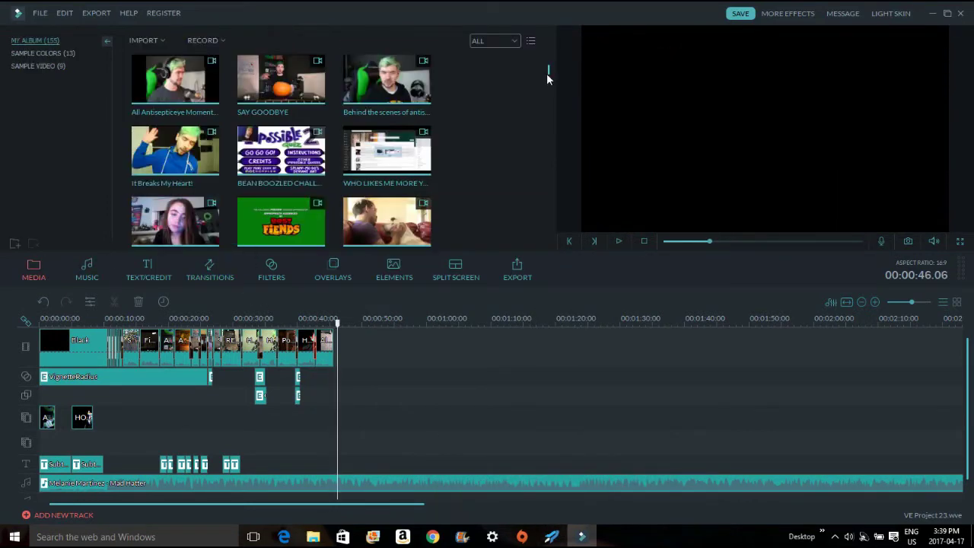
left_click_drag(548, 70, 549, 81)
left_click_drag(392, 152, 365, 342)
Step: Split the Happy Halloween! clip at 00:03:11.24 and 00:03:13.12 to isolate a short speaking segment
left_click_drag(723, 289, 811, 291)
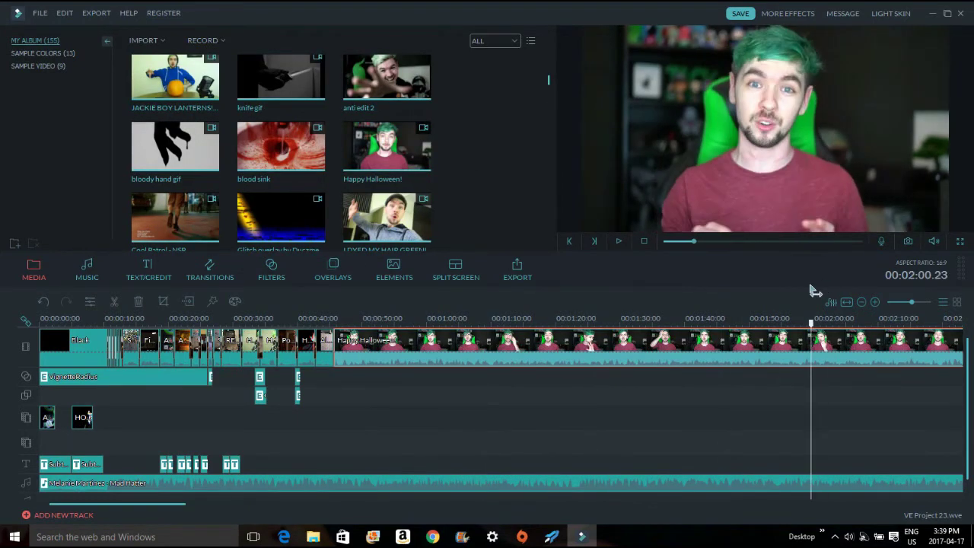
left_click_drag(180, 504, 323, 504)
left_click_drag(290, 323, 331, 325)
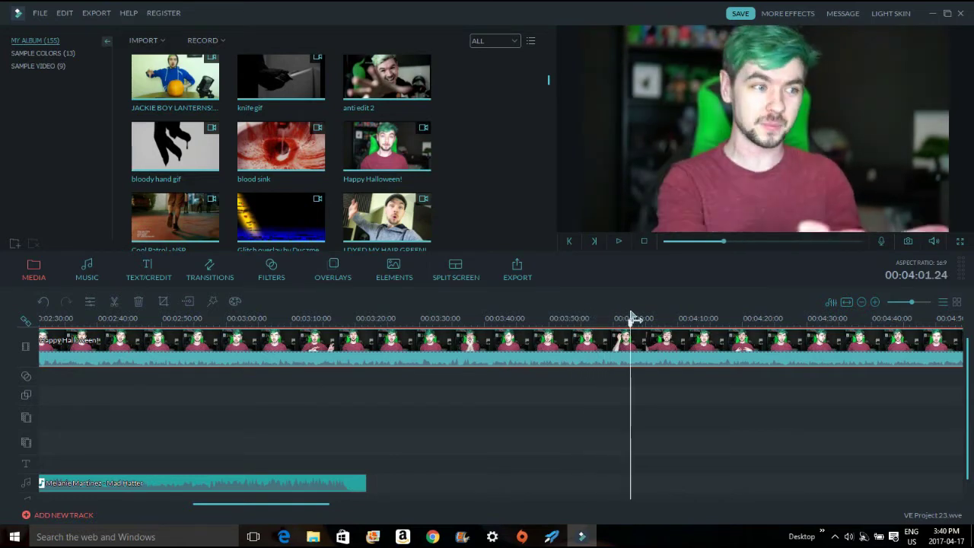
left_click_drag(692, 304, 707, 304)
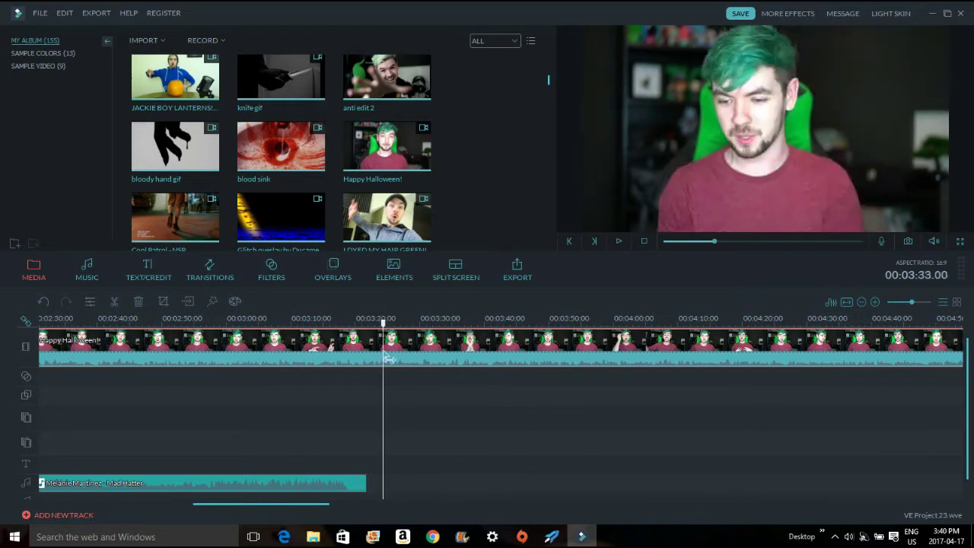
left_click_drag(344, 365, 314, 369)
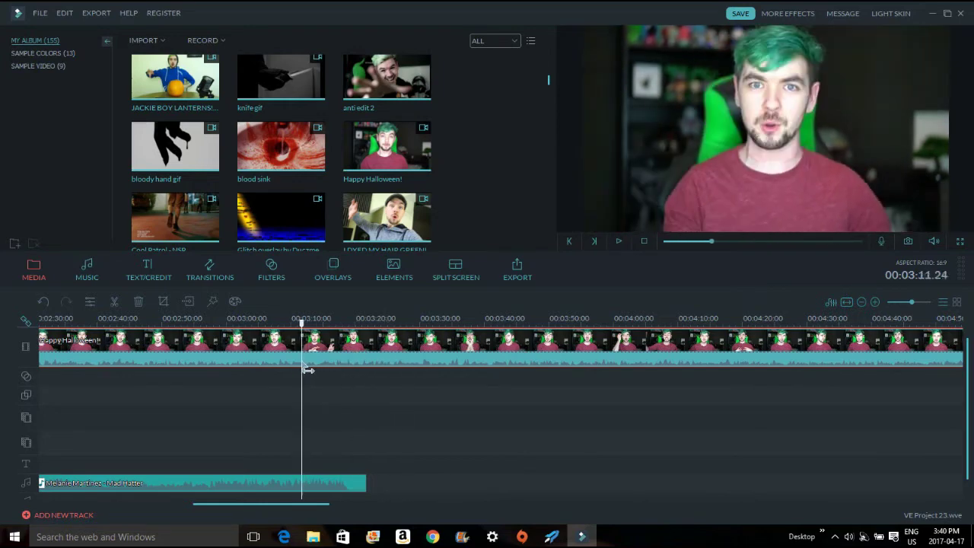
right_click(307, 369)
left_click(338, 277)
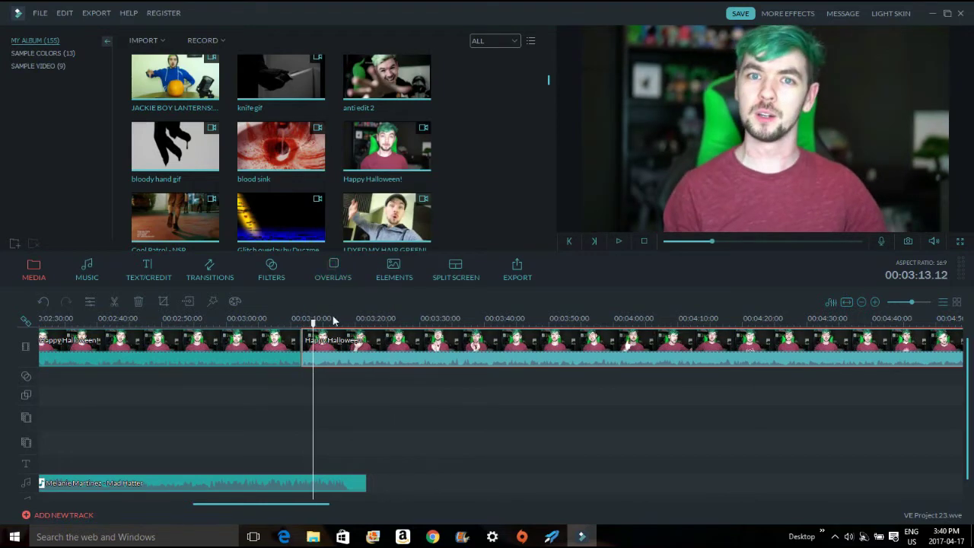
right_click(328, 348)
left_click(342, 370)
right_click(340, 367)
left_click(380, 328)
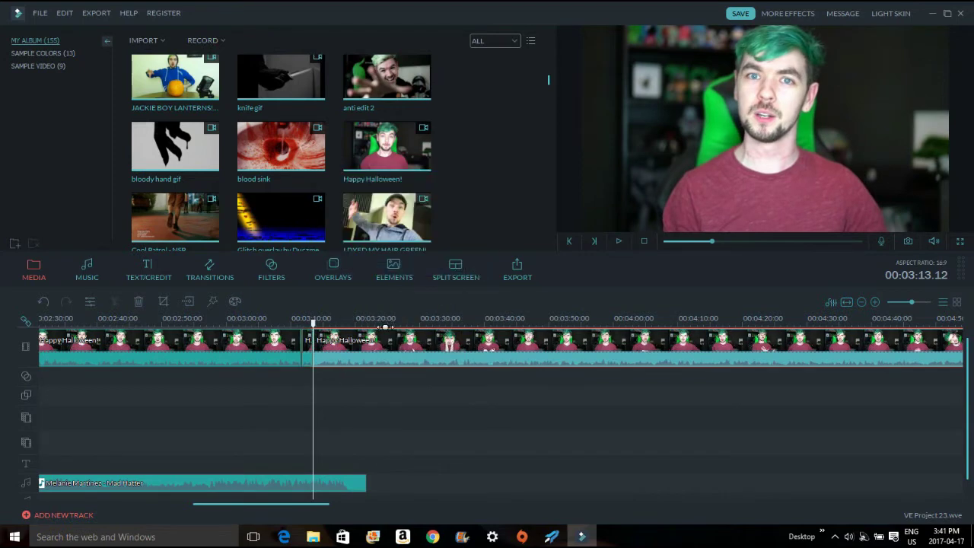
Step: Cut the leftover Happy Halloween! footage before and after the short segment from the video track
right_click(384, 347)
left_click(427, 182)
right_click(261, 358)
left_click(295, 196)
left_click_drag(298, 503, 208, 502)
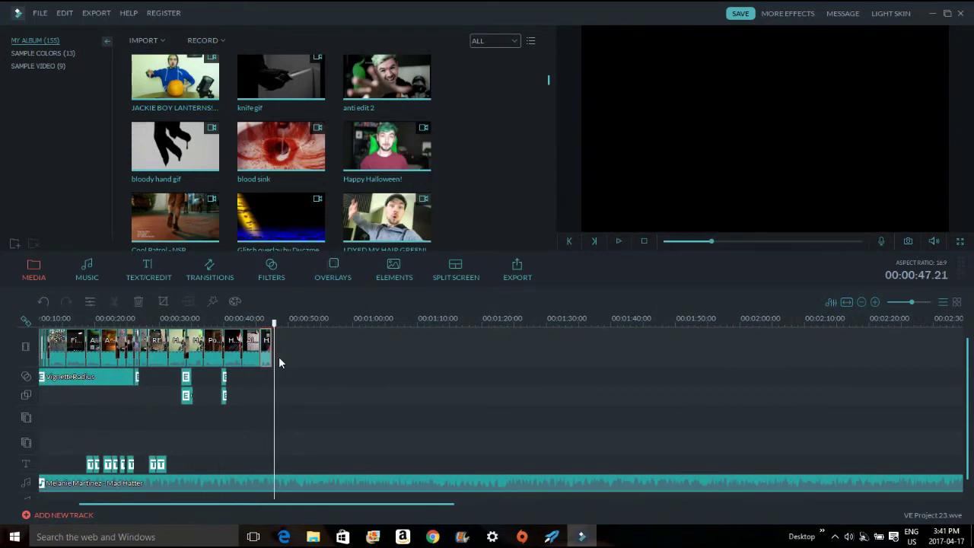
Step: Set the Happy Halloween! clip's speed to 0.50X, contrast to 61, saturation to -17 and brightness to -65
double_click(276, 352)
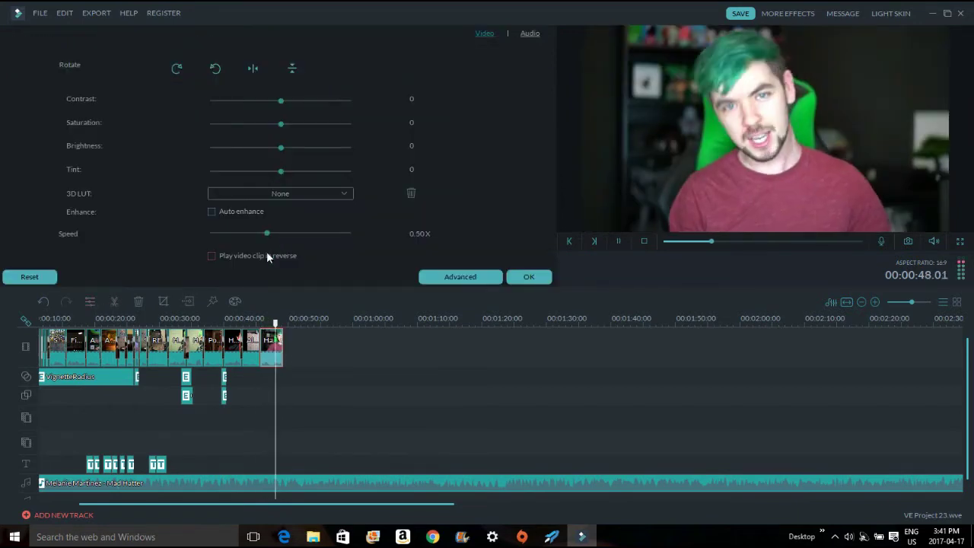
key("space")
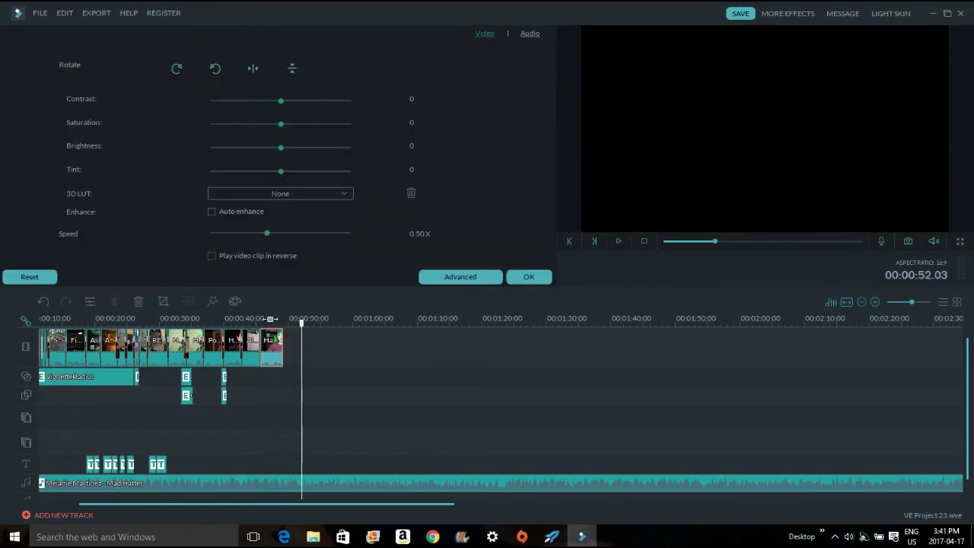
left_click(271, 322)
left_click_drag(281, 147, 235, 148)
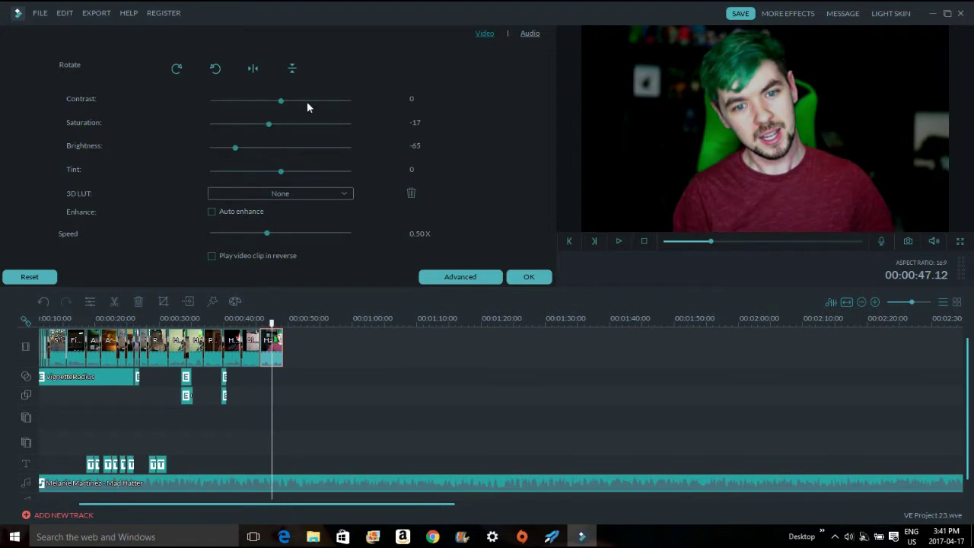
left_click_drag(281, 101, 324, 101)
Step: Crop the Happy Halloween! clip to a tighter frame around the head and shoulders, and accept the clip edits
left_click_drag(272, 323, 261, 323)
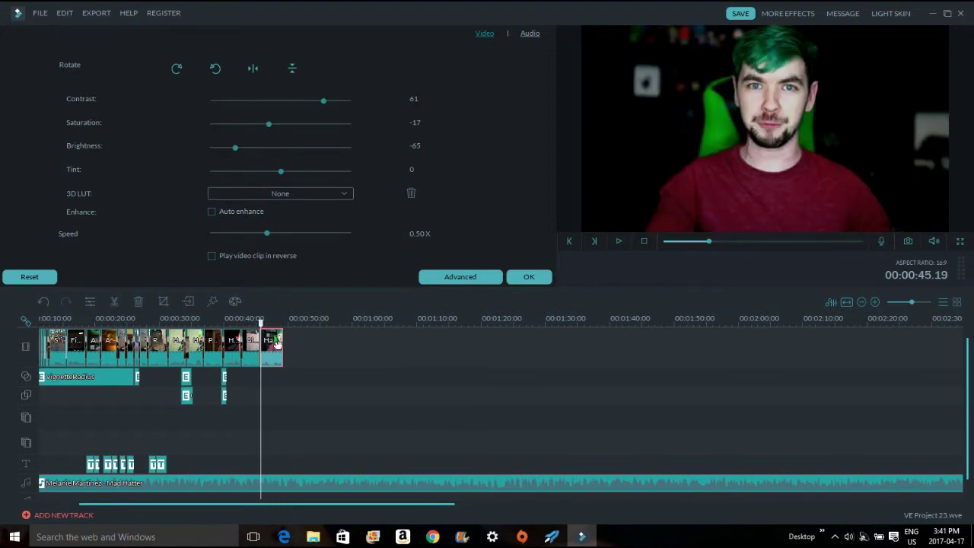
right_click(275, 353)
left_click(308, 248)
left_click_drag(483, 307, 425, 250)
left_click_drag(353, 213, 390, 233)
key("space")
left_click(689, 422)
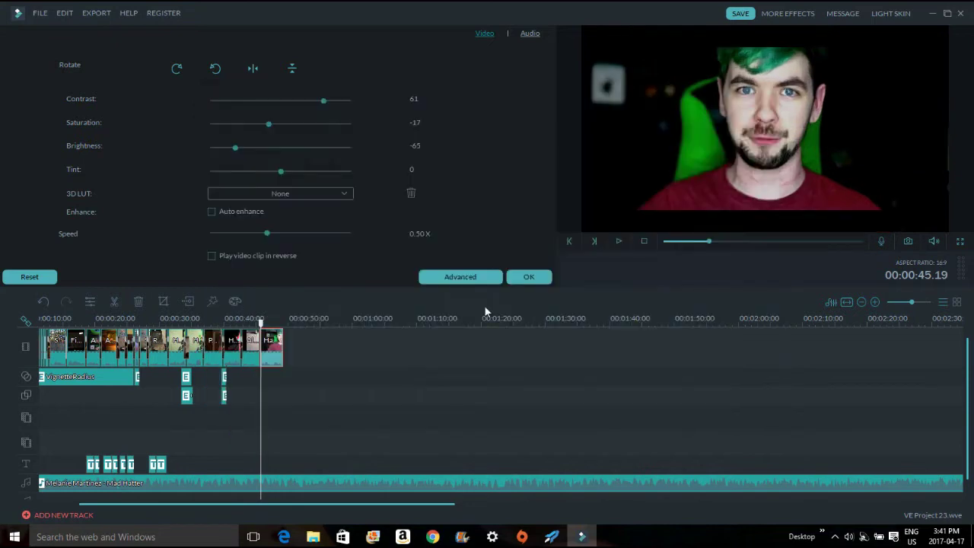
left_click(525, 276)
Step: Look through the transition library and preview effects for the change into the Happy Halloween! clip
left_click(283, 200)
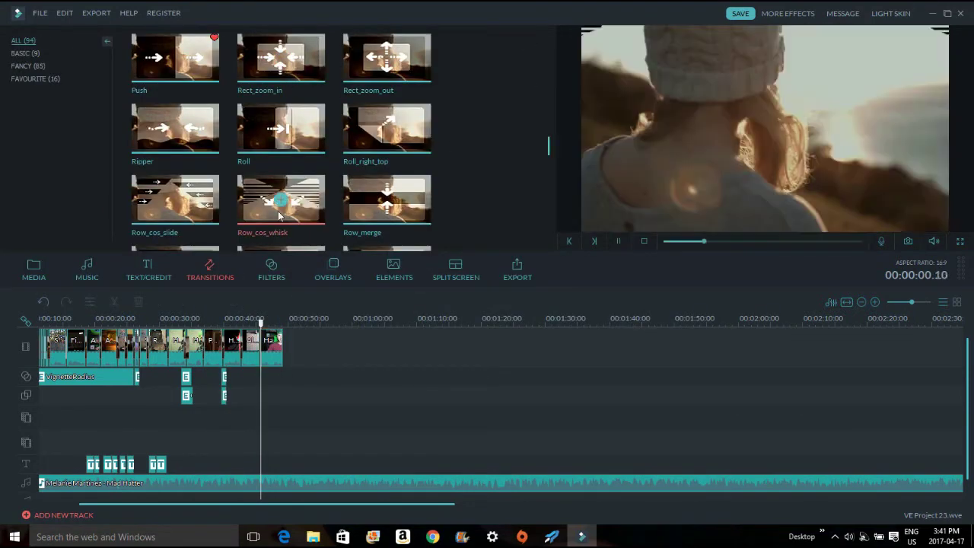
left_click(176, 201)
left_click_drag(548, 151, 548, 176)
left_click(388, 104)
left_click(316, 121)
left_click(305, 71)
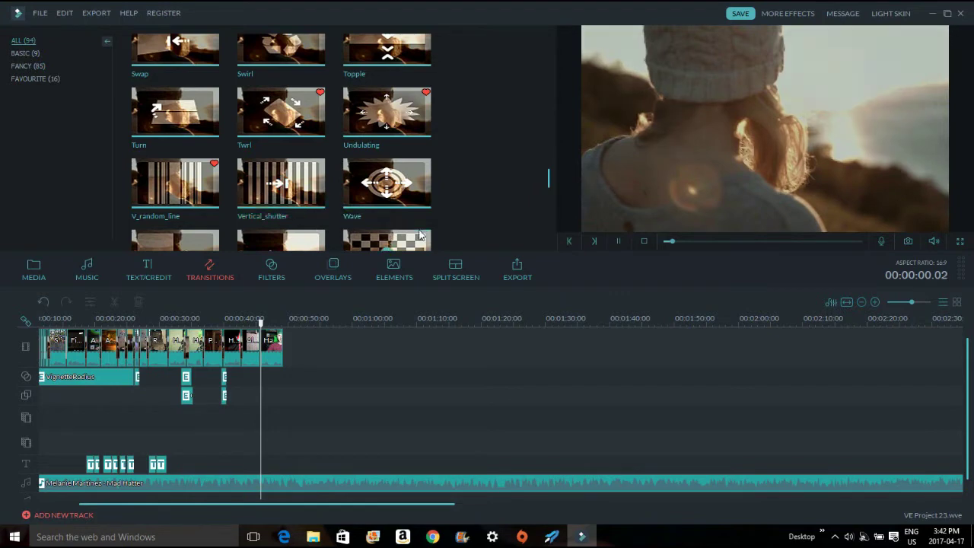
scroll(420, 236, "down", 1)
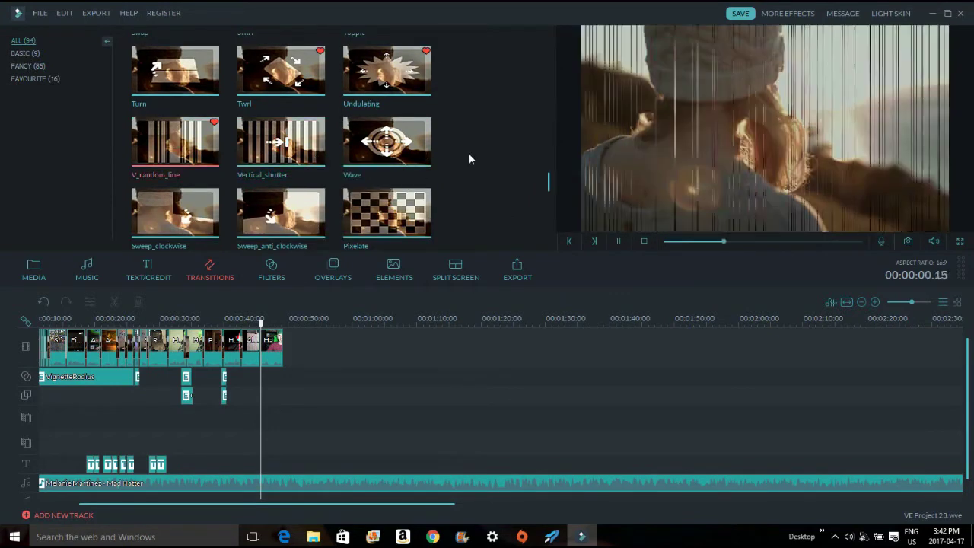
scroll(469, 159, "down", 5)
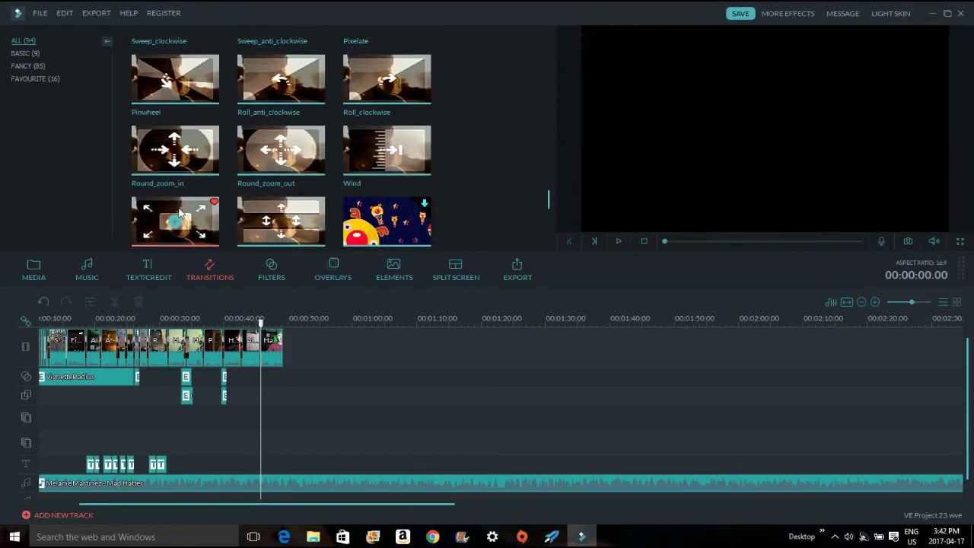
Step: Try a Wind transition with a shortened duration before the Happy Halloween! clip, and undo it
left_click_drag(548, 199, 444, 182)
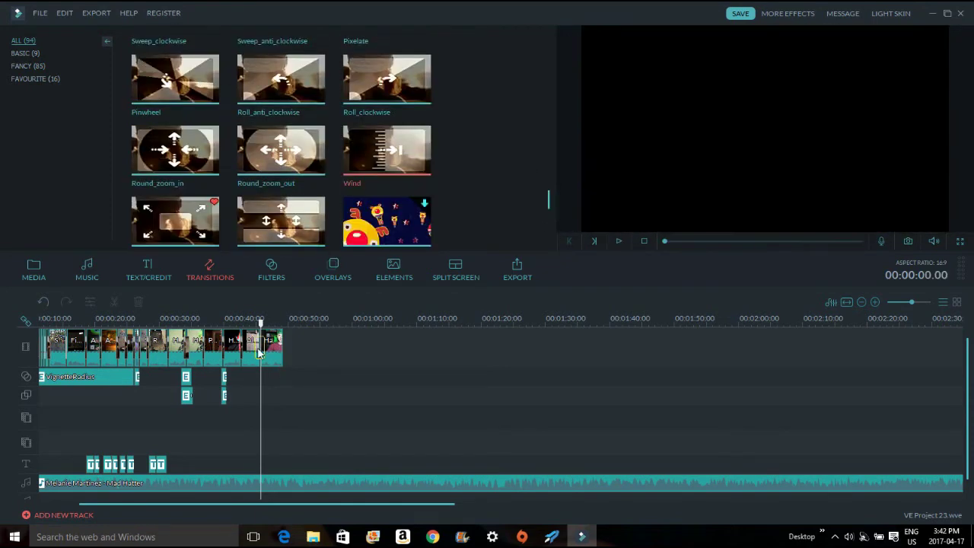
left_click(163, 302)
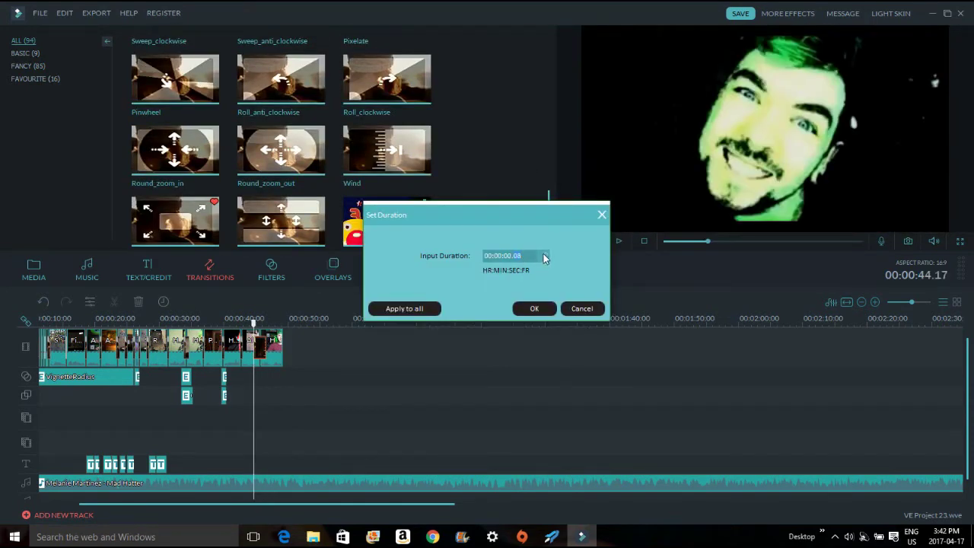
left_click(538, 312)
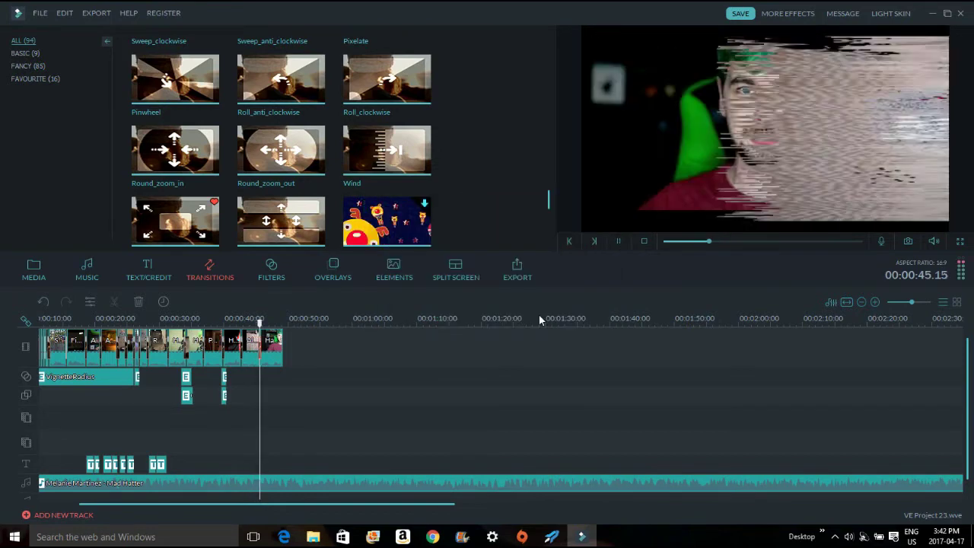
left_click(46, 303)
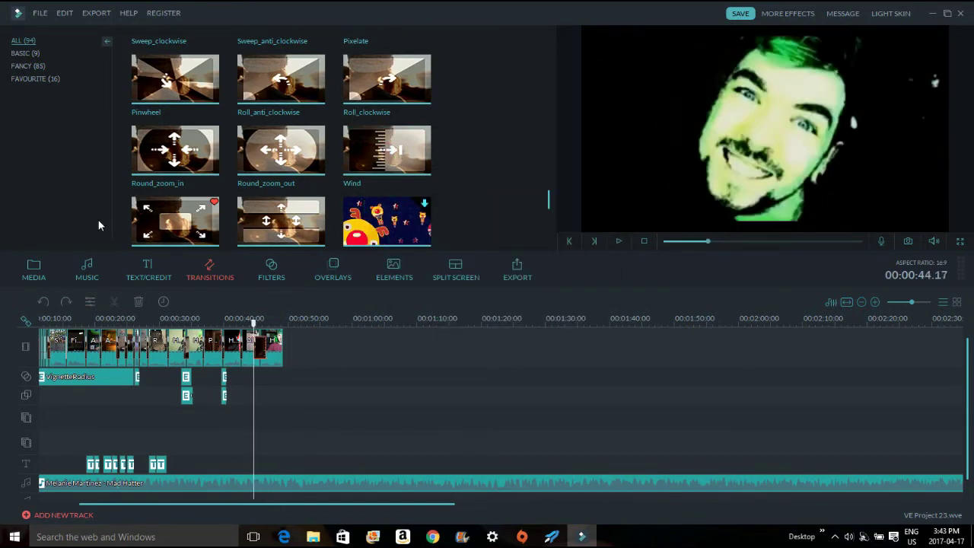
left_click(49, 302)
Step: Add the Col_merge and Col_split transitions to the favourites
left_click_drag(548, 200, 548, 43)
left_click(418, 125)
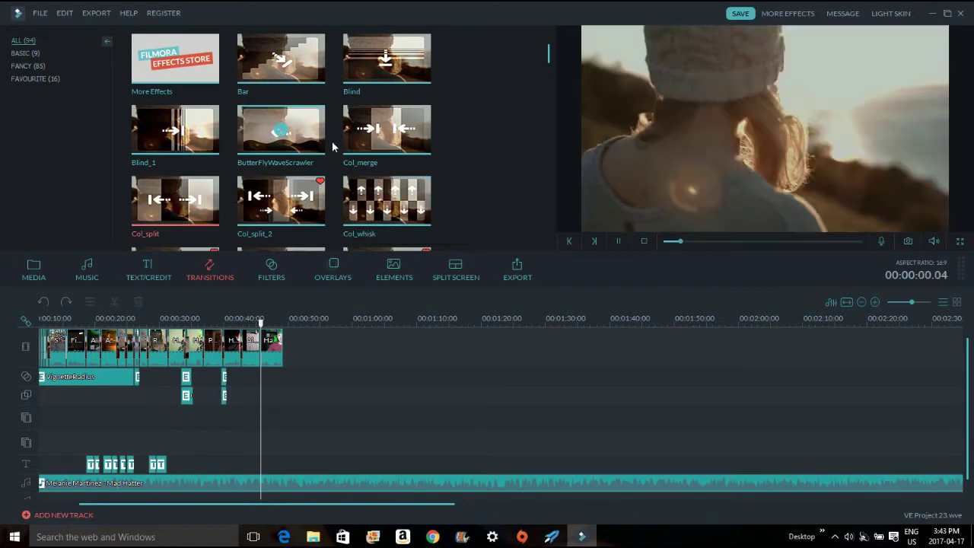
right_click(418, 124)
left_click(465, 176)
right_click(202, 214)
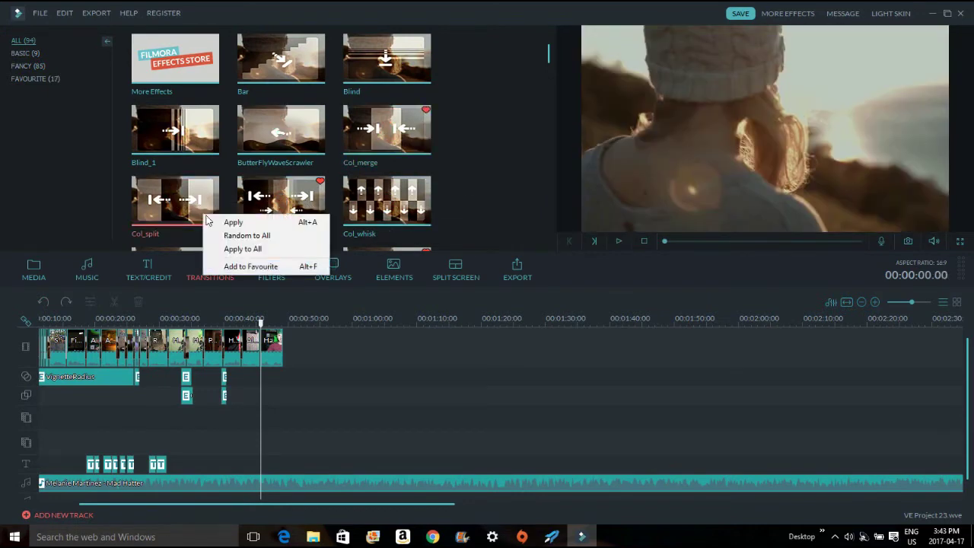
left_click(249, 266)
left_click(551, 536)
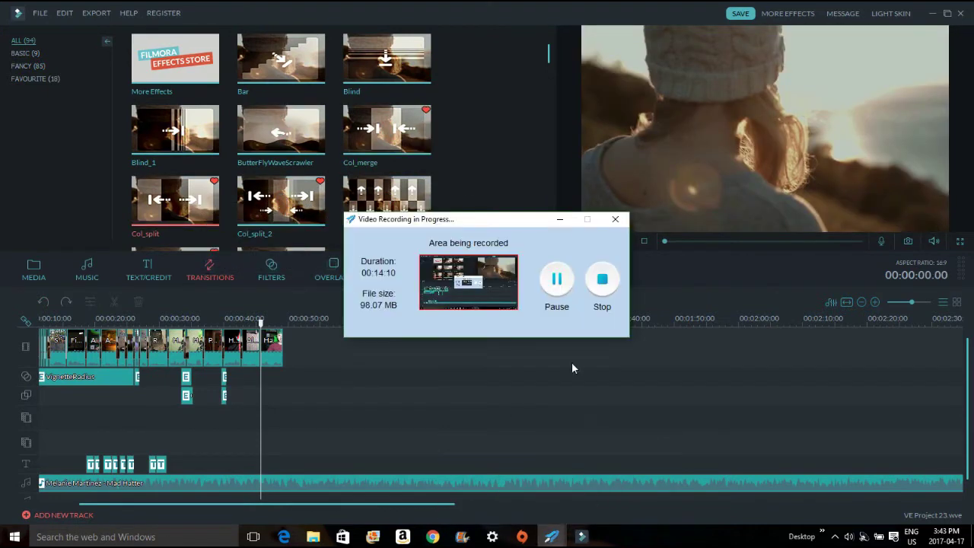
left_click(559, 220)
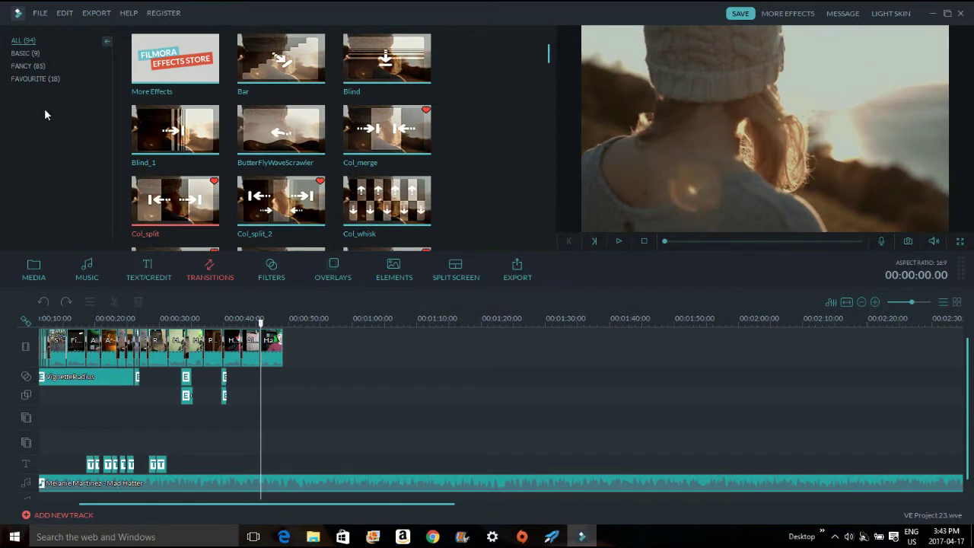
Step: Place the favourite Col_split transition before the Happy Halloween! clip, shorten its duration and play back the clip change
left_click(34, 78)
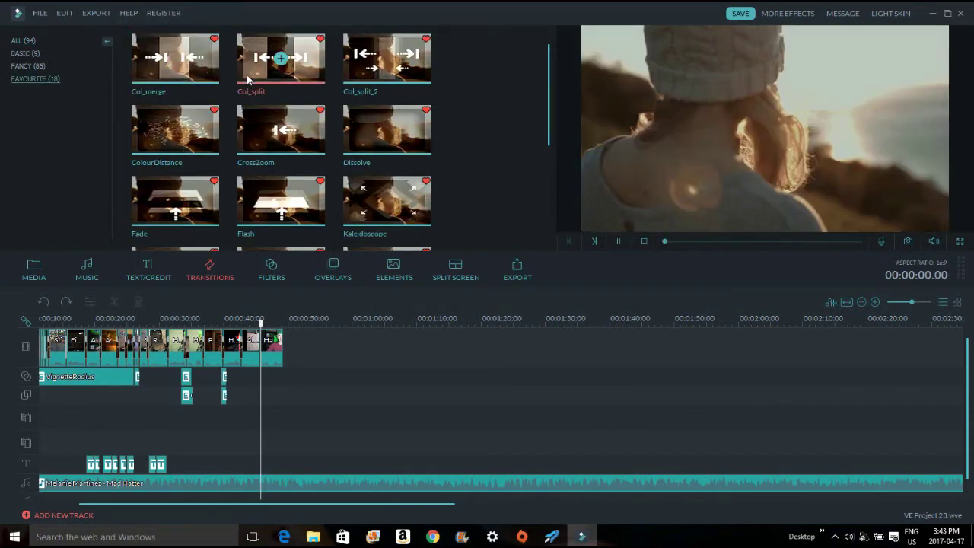
left_click_drag(247, 79, 260, 346)
left_click(164, 302)
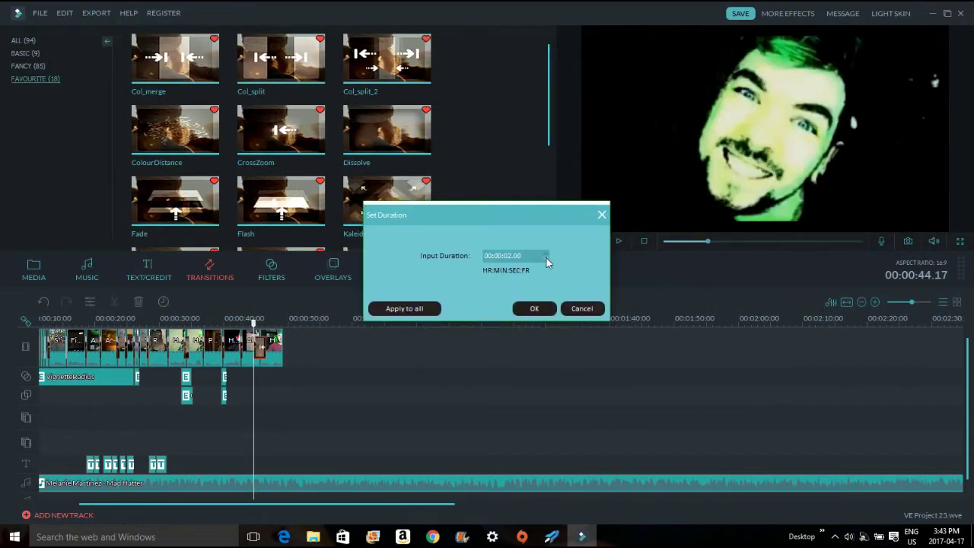
left_click(537, 308)
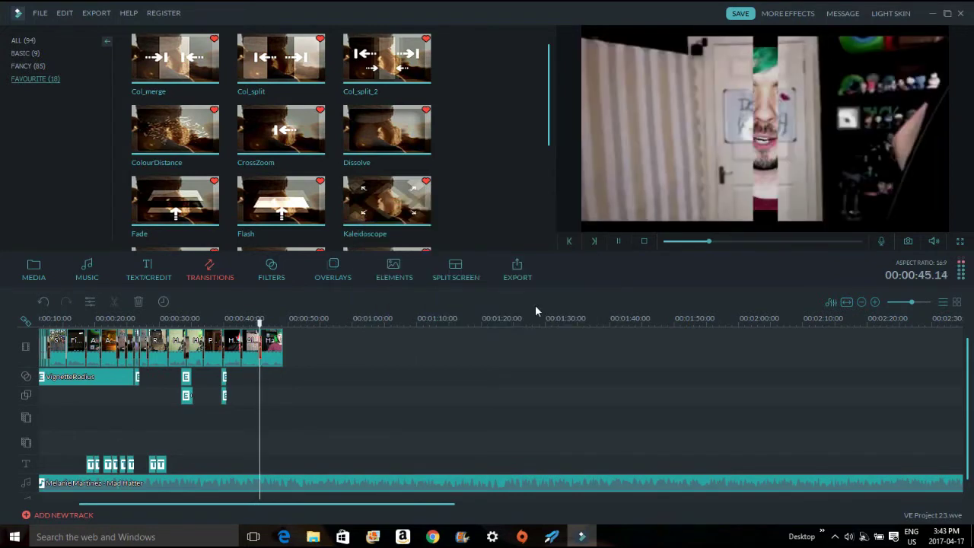
Step: Add the Best Friends Forever video from the media album at the end of the video track
left_click(34, 276)
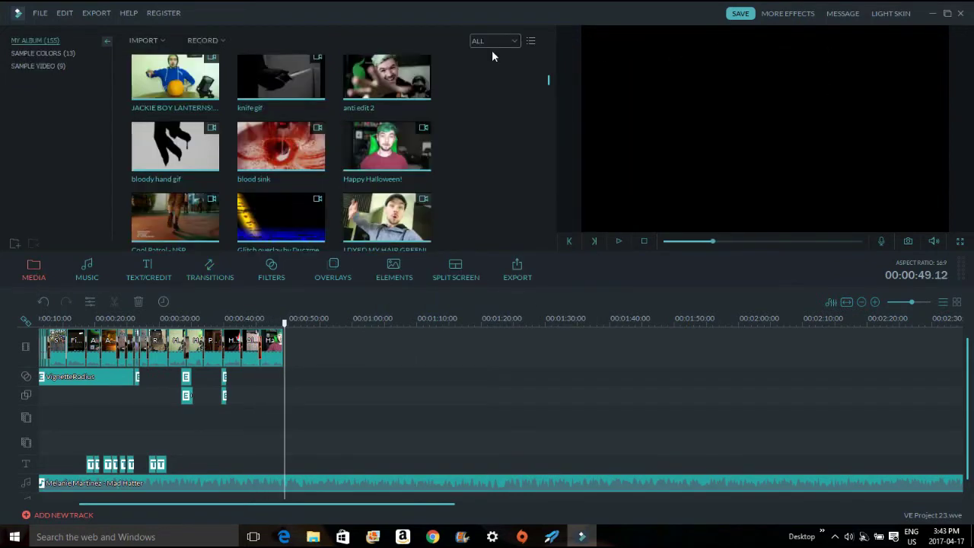
left_click_drag(548, 81, 549, 125)
scroll(550, 126, "up", 5)
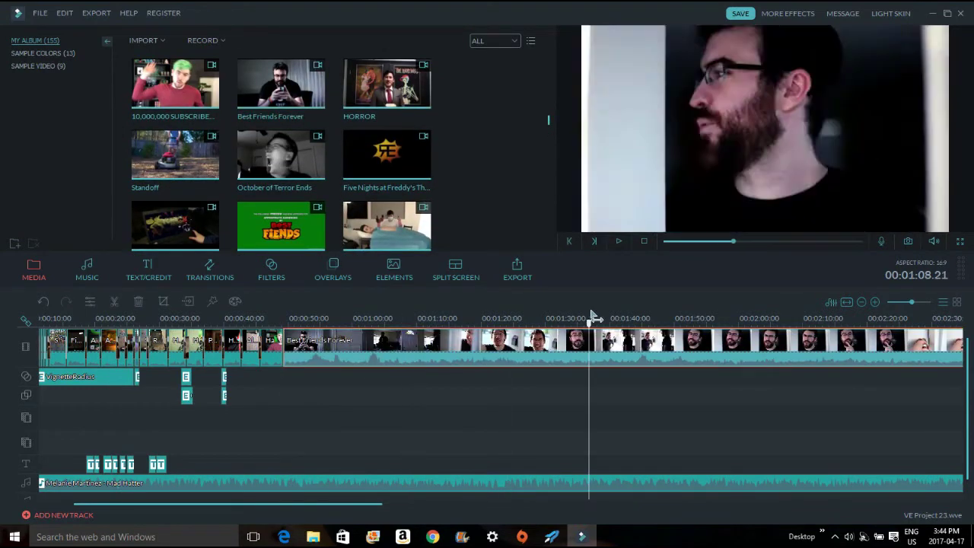
Step: Split the Best Friends Forever clip at about 00:03:17 and again shortly after, isolating the close-up of the laughing man
left_click_drag(443, 321, 483, 382)
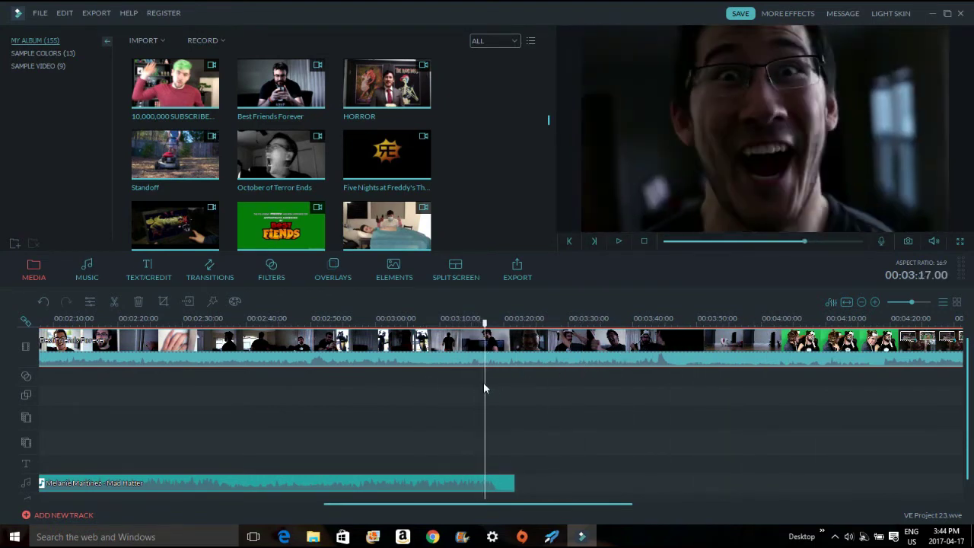
right_click(488, 332)
left_click(524, 240)
key("space")
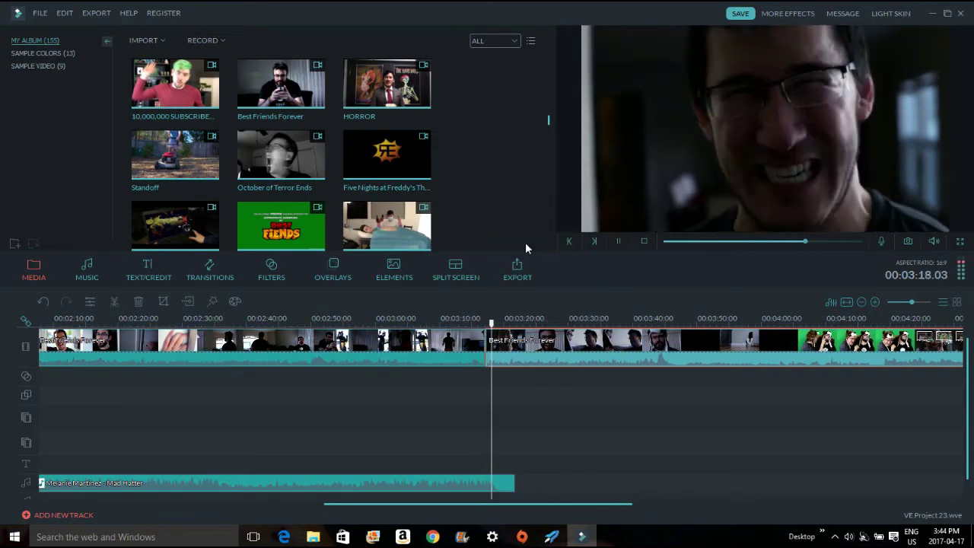
right_click(528, 350)
left_click(557, 268)
Step: Cut the unwanted Best Friends Forever footage before and after the isolated close-up from the video track
right_click(560, 354)
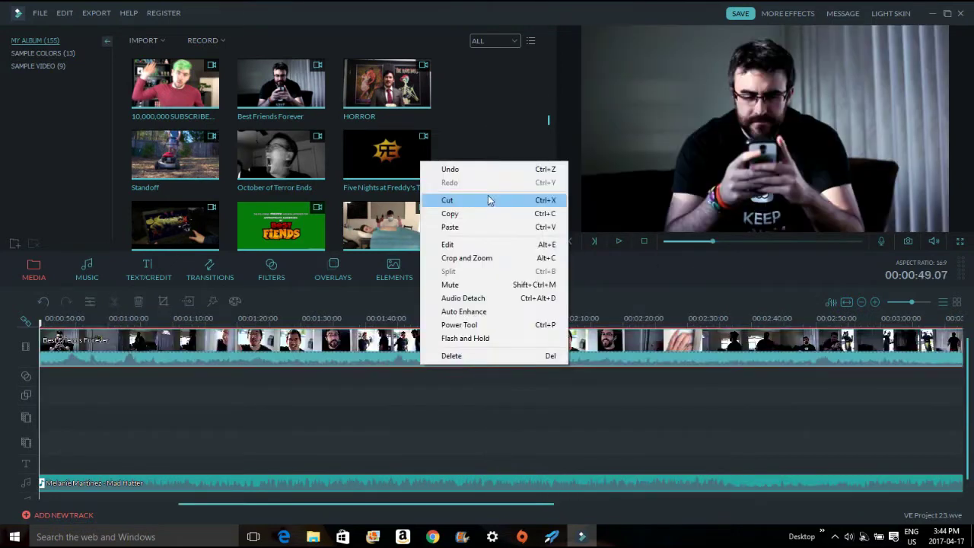
left_click(491, 197)
left_click_drag(319, 505, 221, 505)
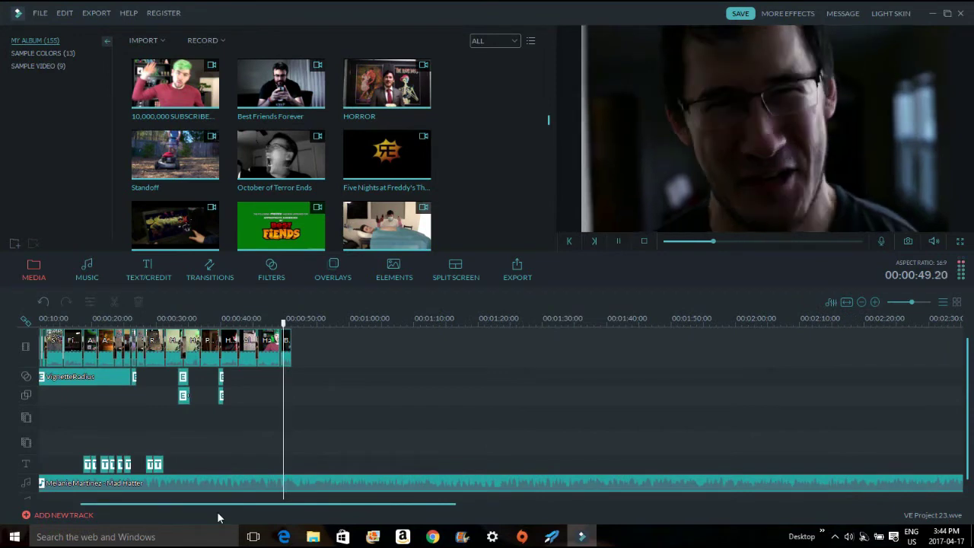
Step: Slow the short Best Friends Forever clip to a speed of 0.50X and play it back
right_click(286, 338)
left_click(327, 238)
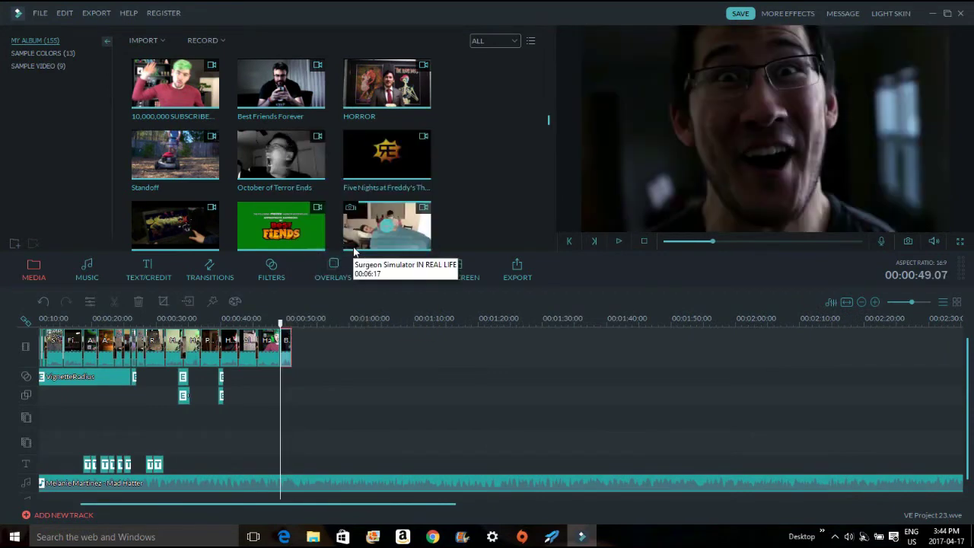
left_click(89, 302)
key("space")
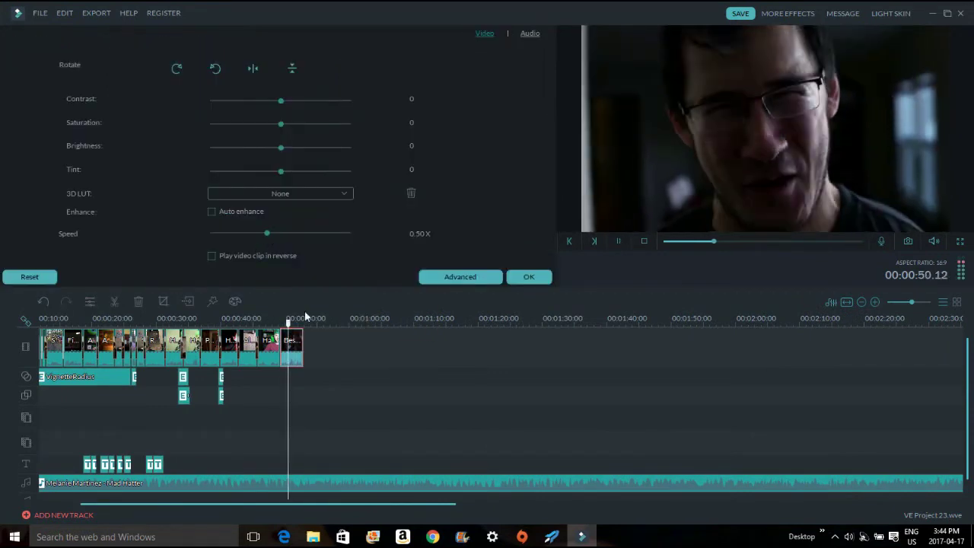
Step: Split the Best Friends Forever clip at 00:00:52.09, cut the leftover footage after the split, and close the clip's edit settings
left_click(290, 323)
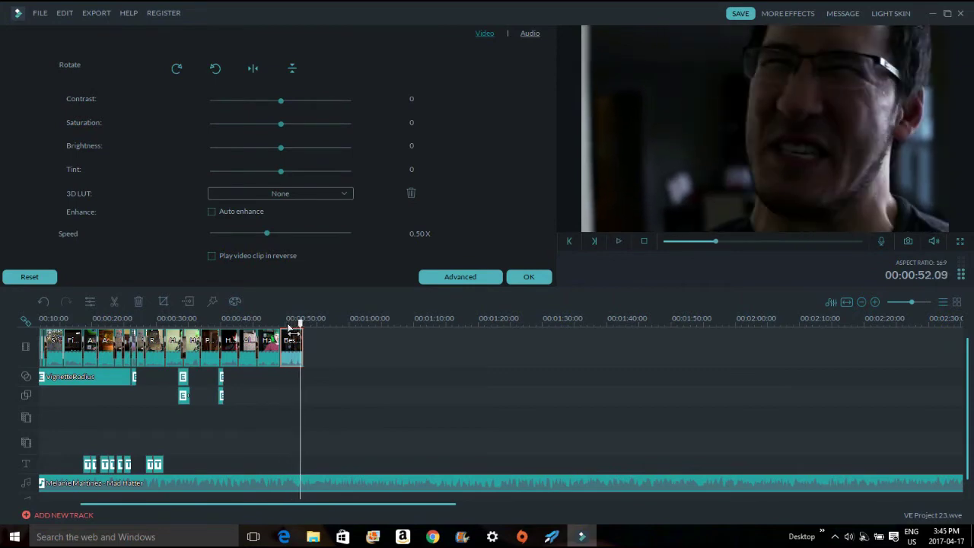
right_click(298, 341)
left_click(327, 271)
right_click(301, 357)
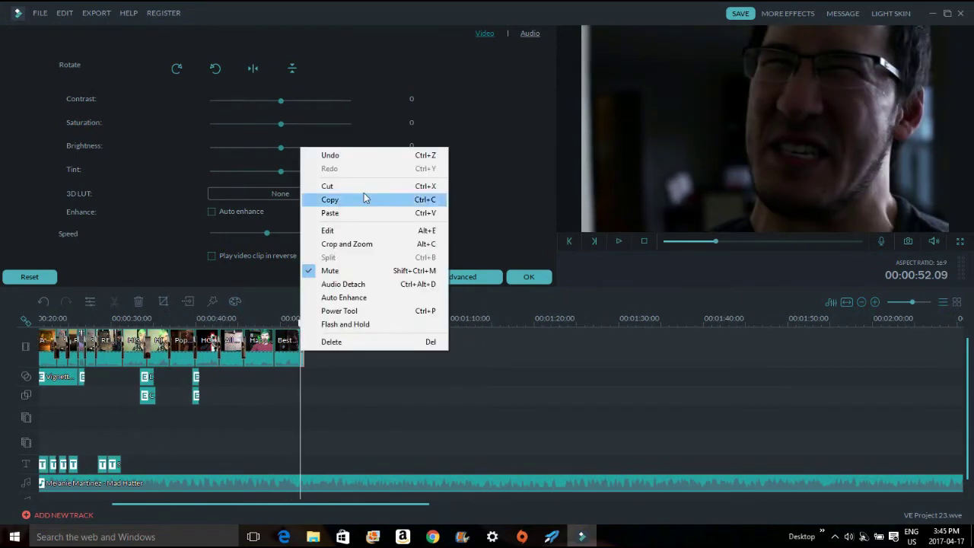
left_click(358, 186)
left_click_drag(305, 322, 277, 322)
left_click(524, 277)
Step: Preview the favourite filters, try the Bad_TVSignal filter beneath the Best Friends Forever clip, and undo it
left_click(222, 275)
left_click(271, 270)
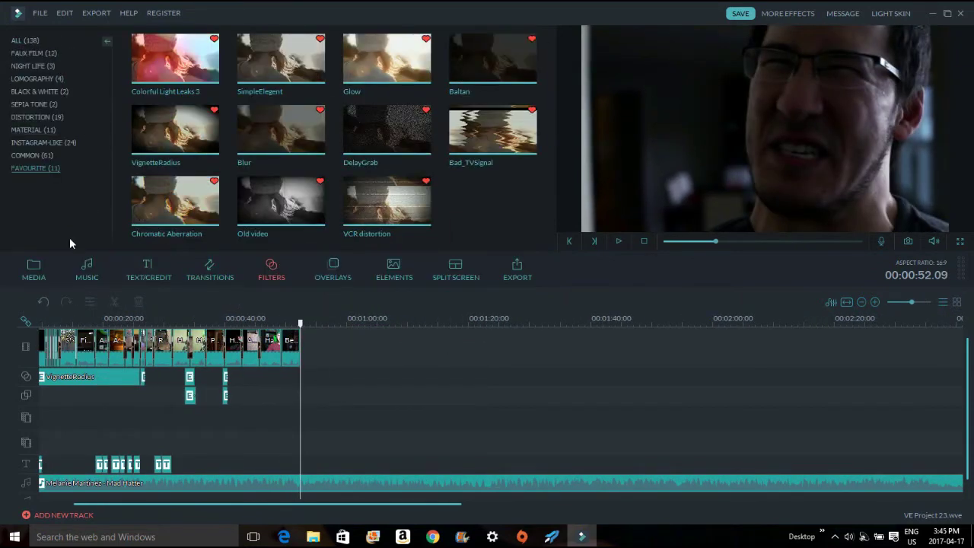
left_click(252, 194)
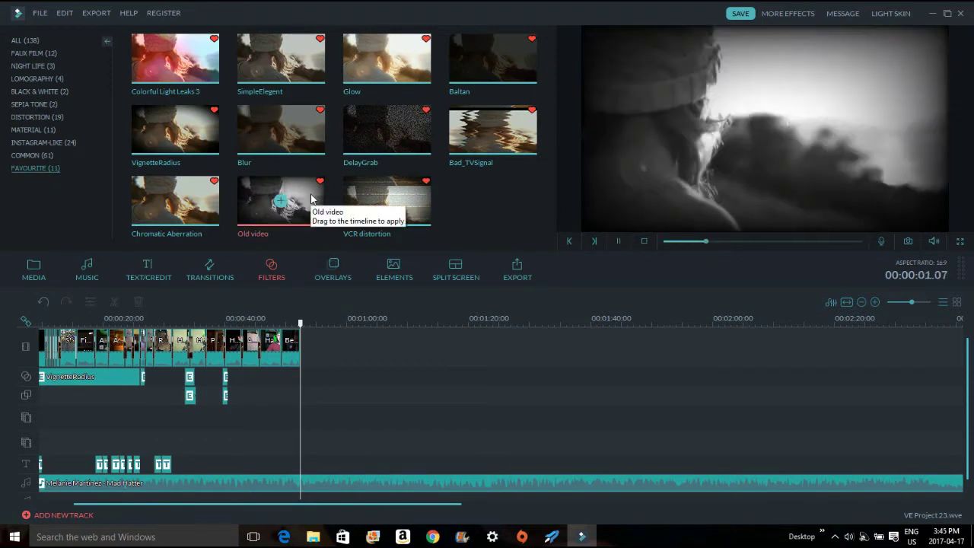
left_click(464, 133)
left_click_drag(464, 133, 286, 377)
left_click(44, 302)
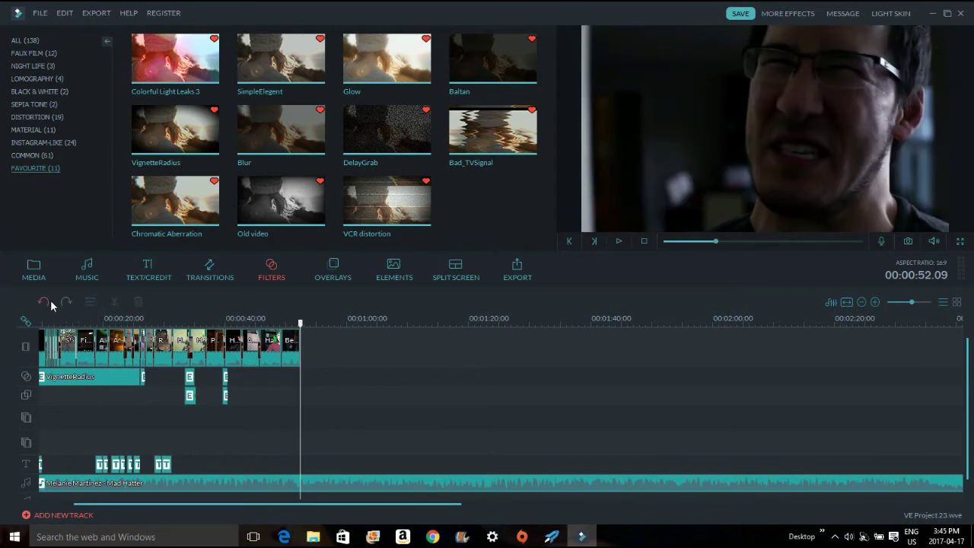
Step: Split the Best Friends Forever clip at 00:00:50.19
left_click(228, 271)
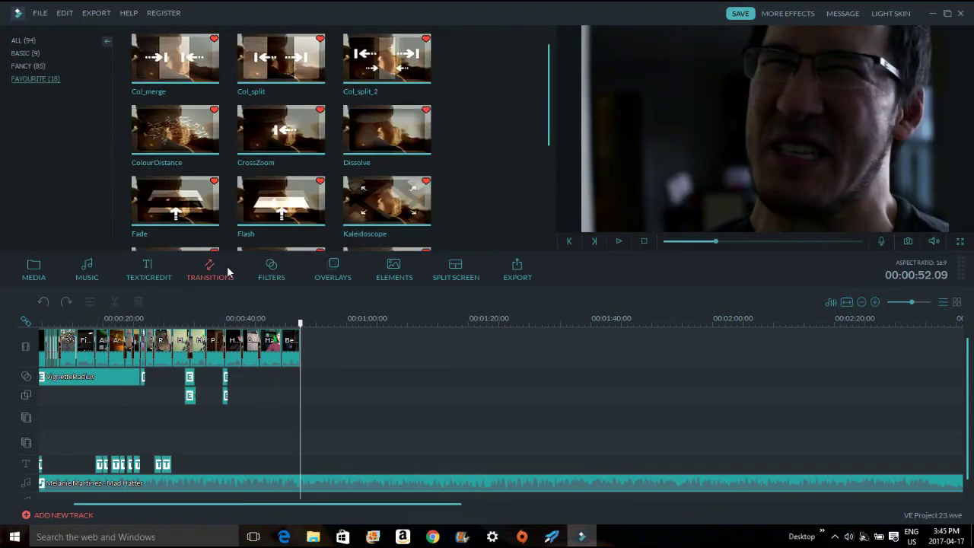
left_click_drag(300, 322, 291, 326)
right_click(295, 341)
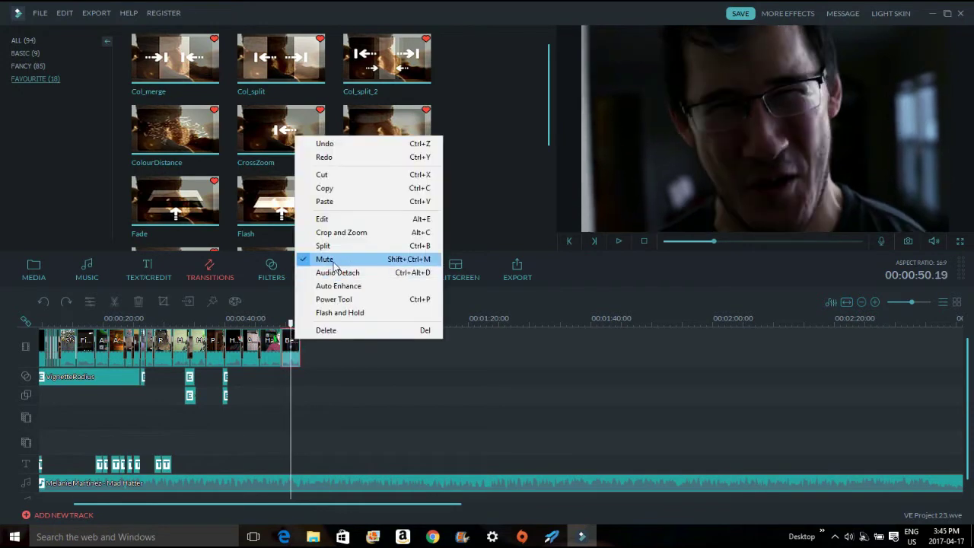
left_click(327, 246)
Step: Preview several favourite transitions and place V_random_line at the cut inside the Best Friends Forever clip
double_click(204, 145)
double_click(388, 204)
scroll(532, 190, "down", 5)
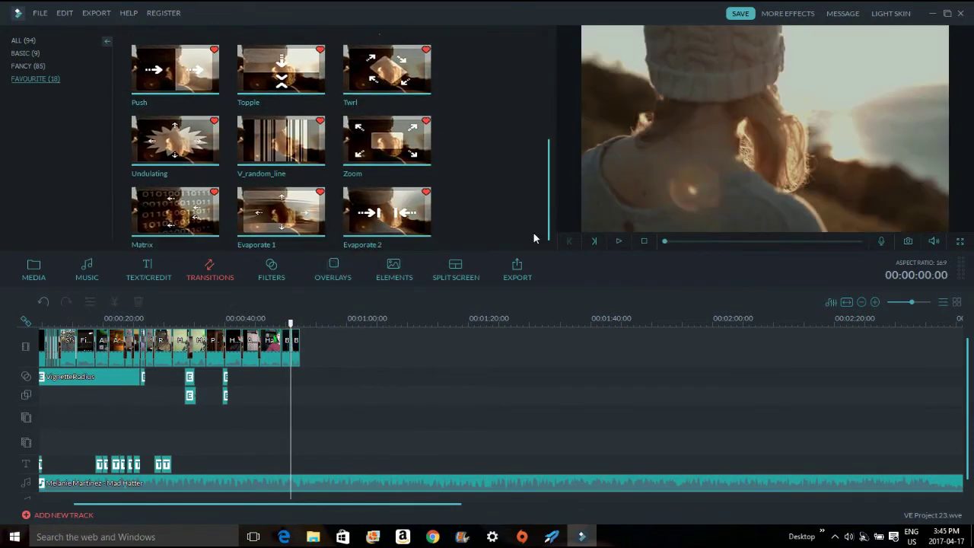
double_click(296, 136)
left_click_drag(295, 137, 293, 363)
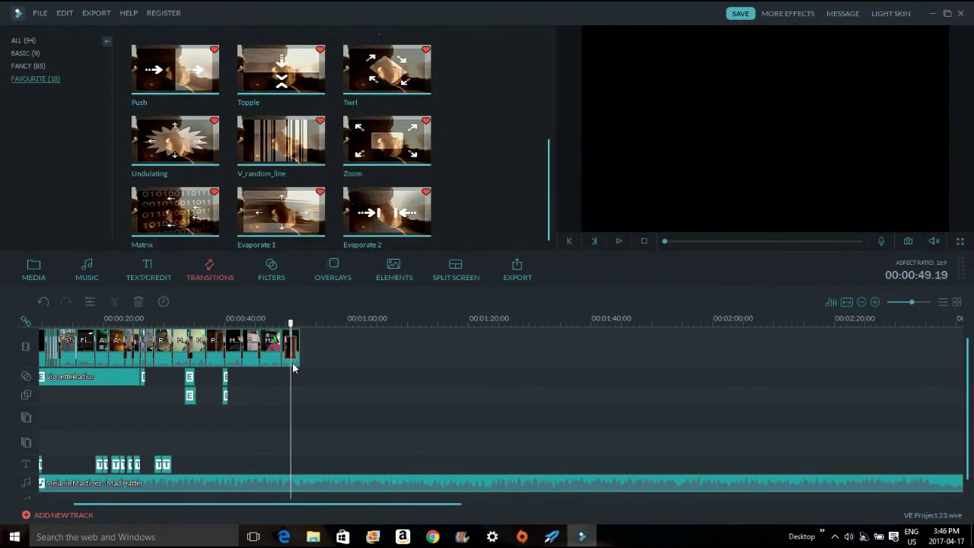
Step: Play back the V_random_line transition, and undo both the transition and the split in the Best Friends Forever clip
key("space")
left_click(278, 321)
key("space")
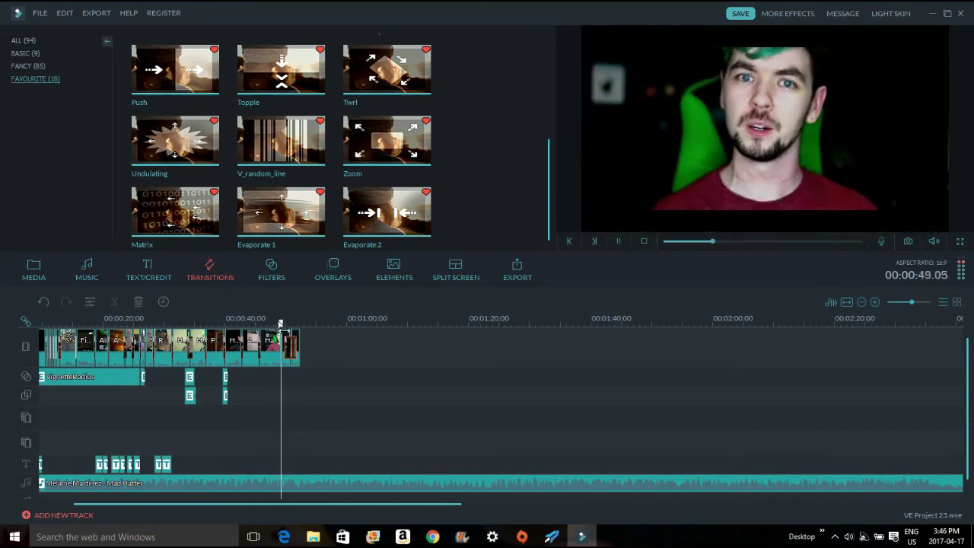
key("space")
left_click(43, 302)
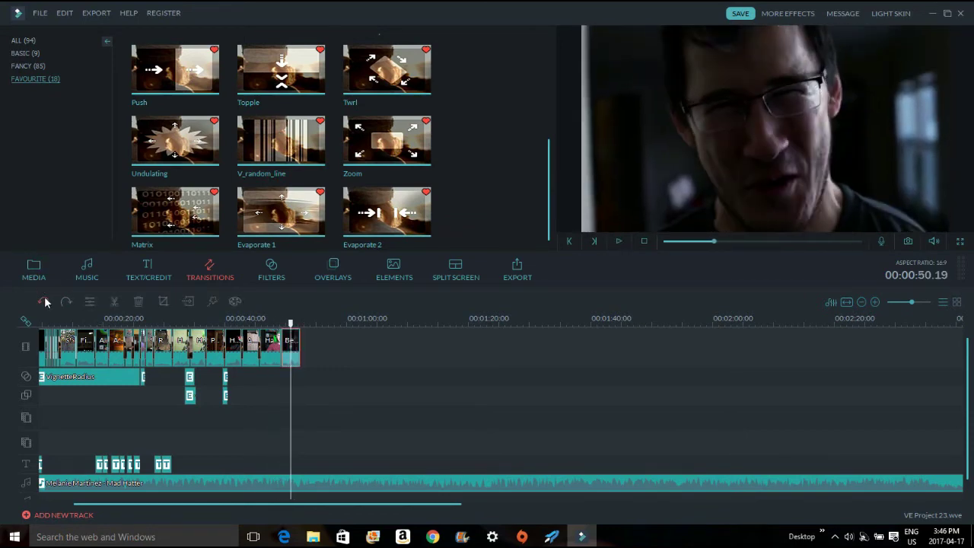
Step: Crop the Best Friends Forever clip to 777 × 384, framing the man's face more tightly
right_click(293, 346)
left_click(319, 236)
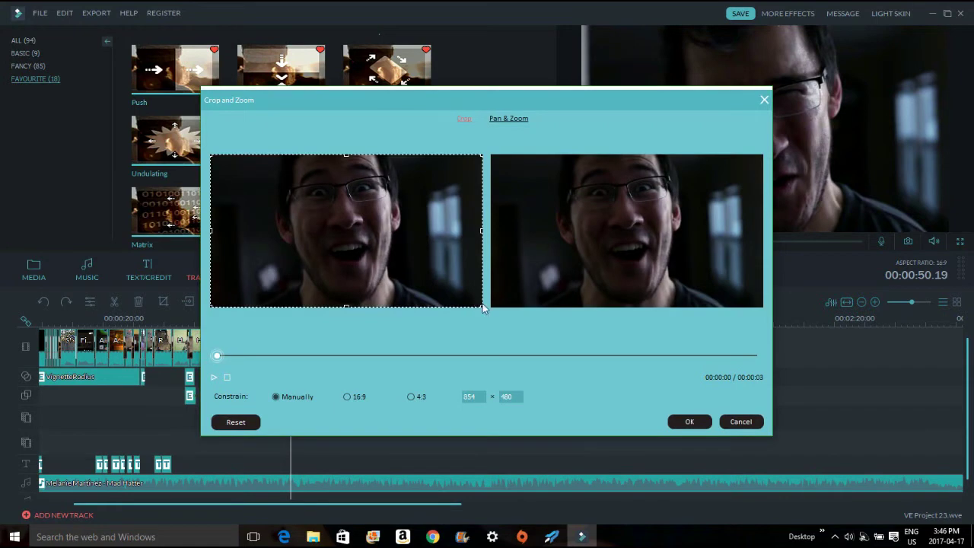
left_click_drag(483, 307, 459, 277)
left_click_drag(379, 239, 393, 254)
key("space")
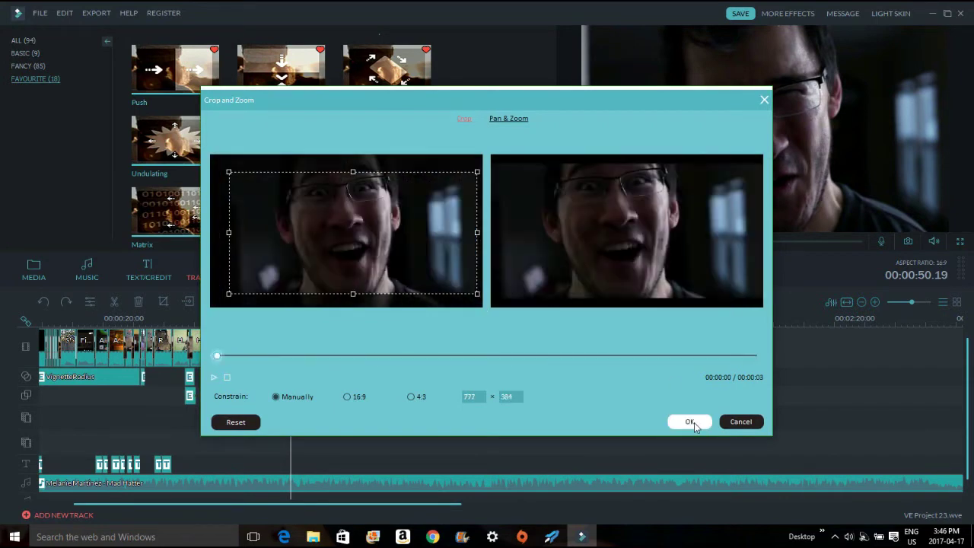
left_click(690, 422)
Step: Set the Best Friends Forever clip's brightness to 100, contrast to 51 and saturation to -9, and play it back
left_click(90, 301)
left_click_drag(240, 149, 363, 155)
left_click(327, 101)
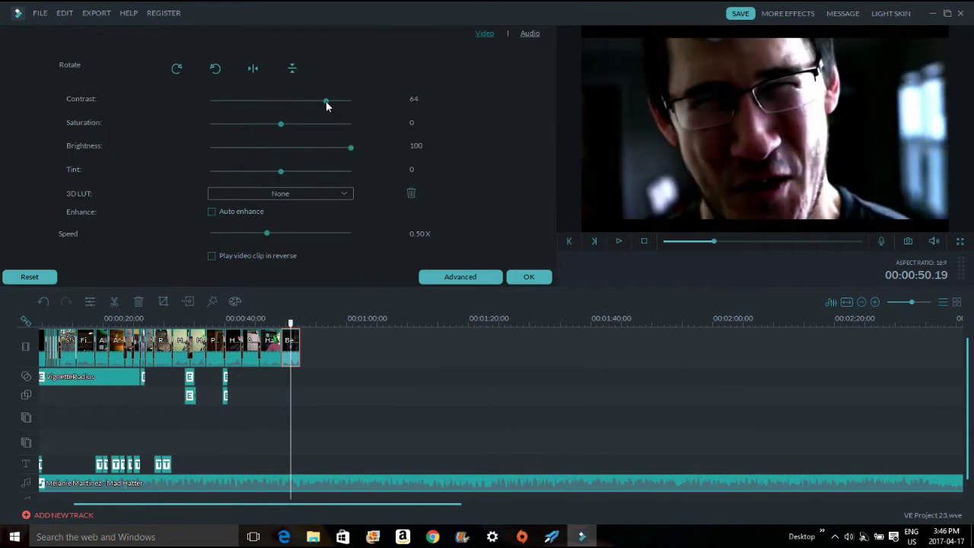
left_click_drag(266, 124, 275, 125)
key("space")
key("space")
left_click(282, 324)
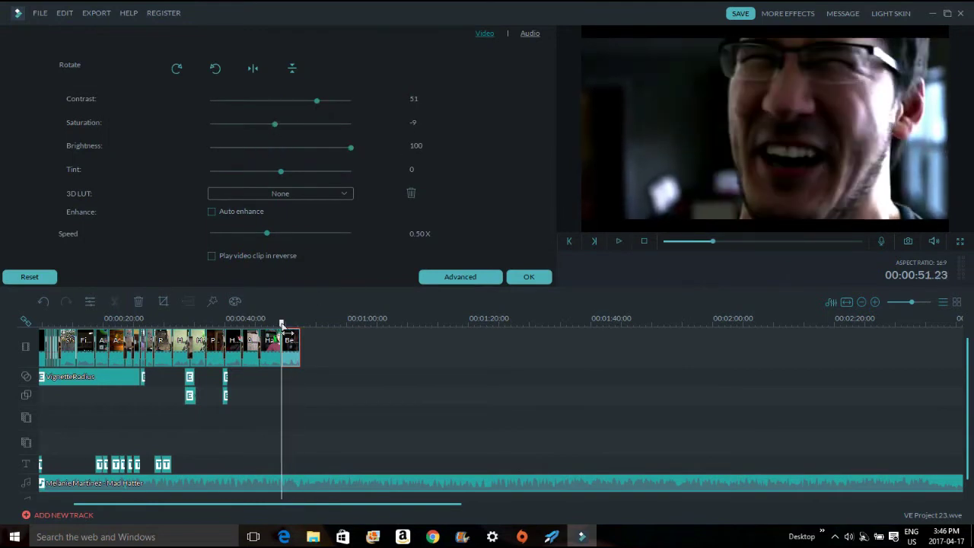
key("space")
left_click(528, 277)
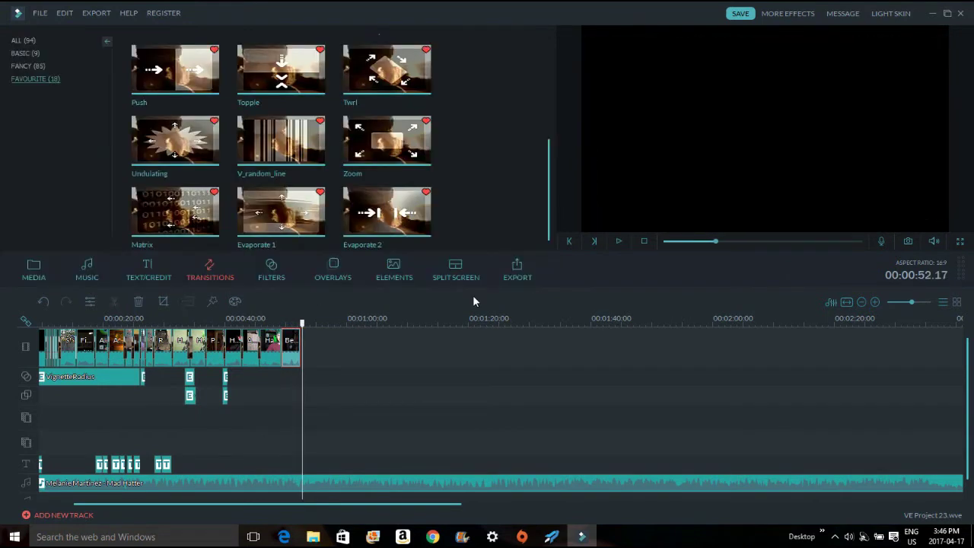
Step: Preview the favourite transitions, including Evaporate 2, Kaleidoscope, ColourDistance and Col_merge, for the cut into the Best Friends Forever clip
left_click(295, 324)
left_click_drag(295, 325, 293, 325)
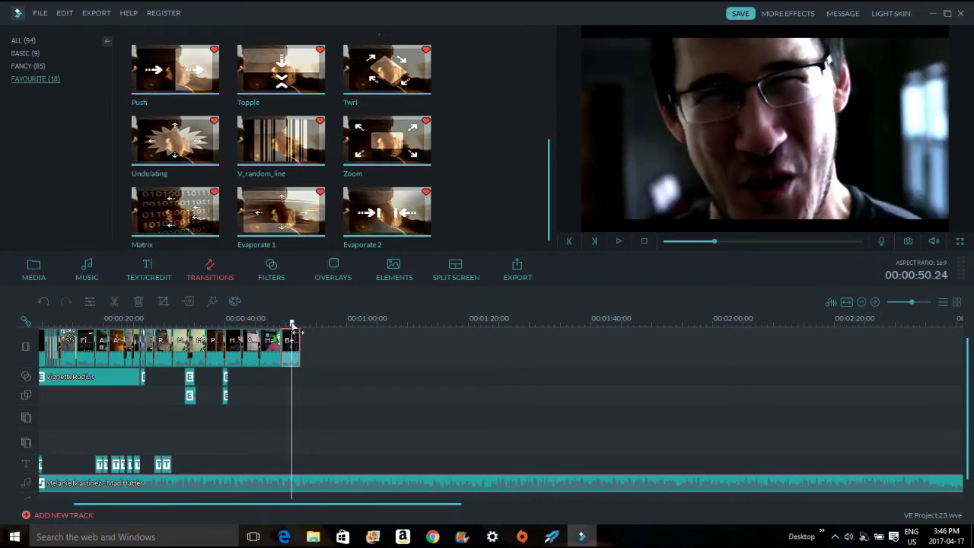
left_click(386, 140)
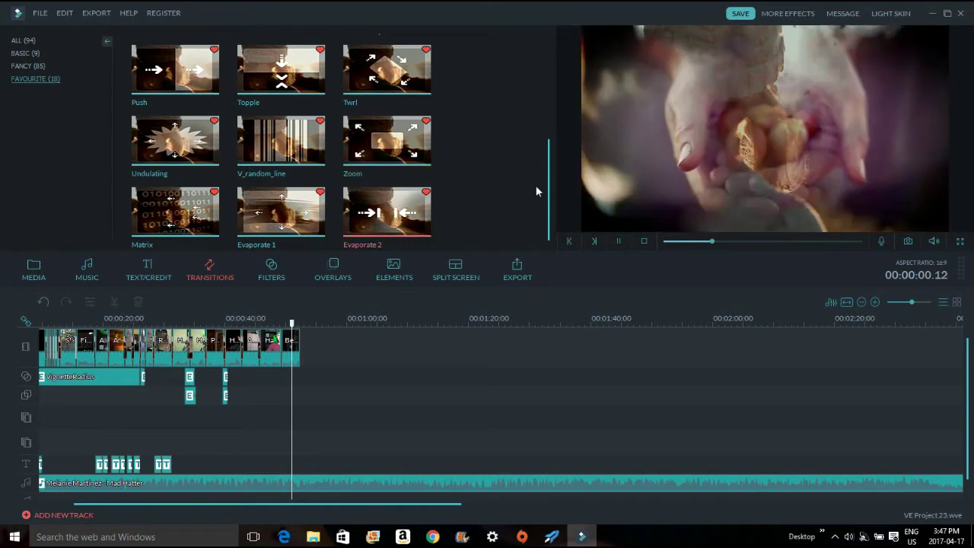
left_click_drag(536, 188, 539, 81)
left_click(410, 72)
left_click(422, 118)
left_click(420, 188)
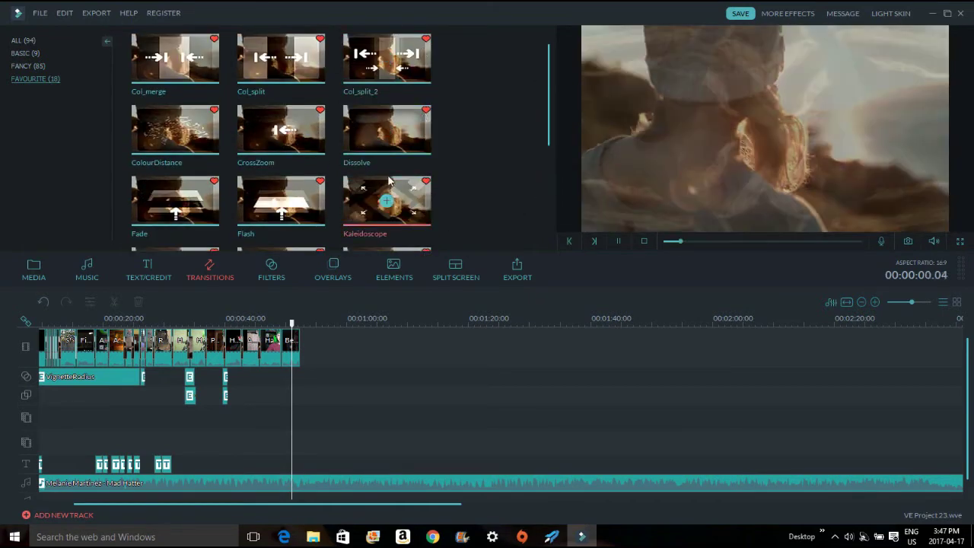
left_click(317, 145)
left_click(295, 70)
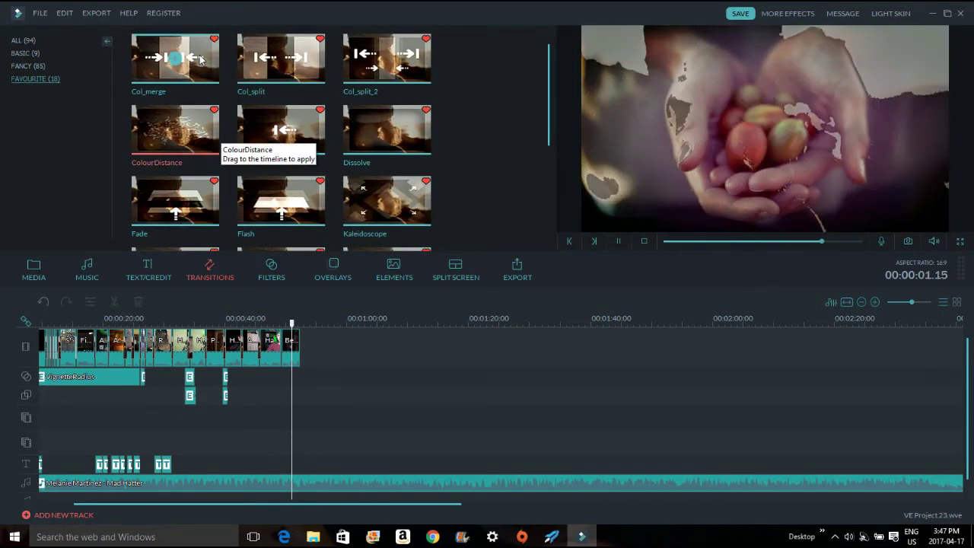
left_click(201, 60)
Step: Preview the fancy transitions, including Cross_split, Cross_shutter_2, Dissolve 2, Drop_bounce, Erase and Fadegrayscale
left_click(24, 66)
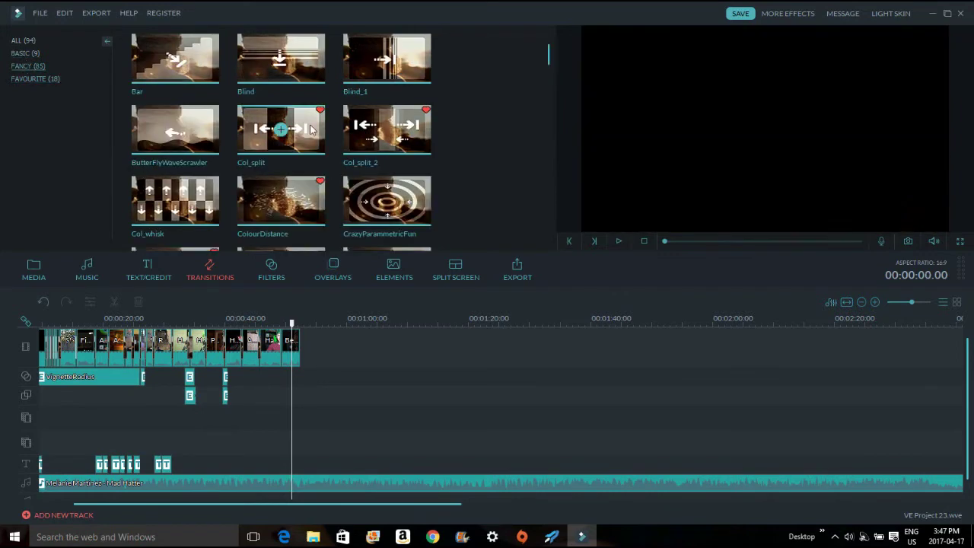
left_click(416, 195)
left_click_drag(547, 55, 546, 74)
left_click(415, 136)
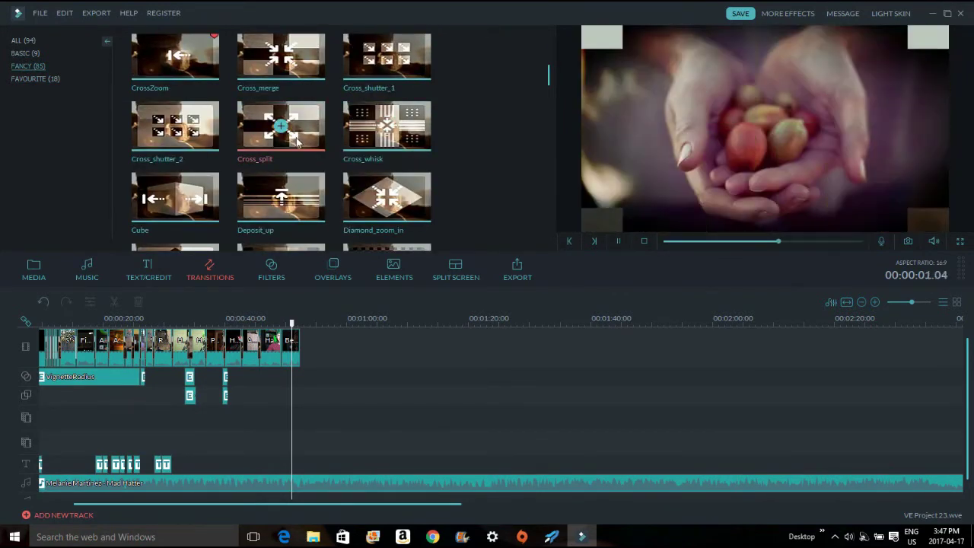
key("Right")
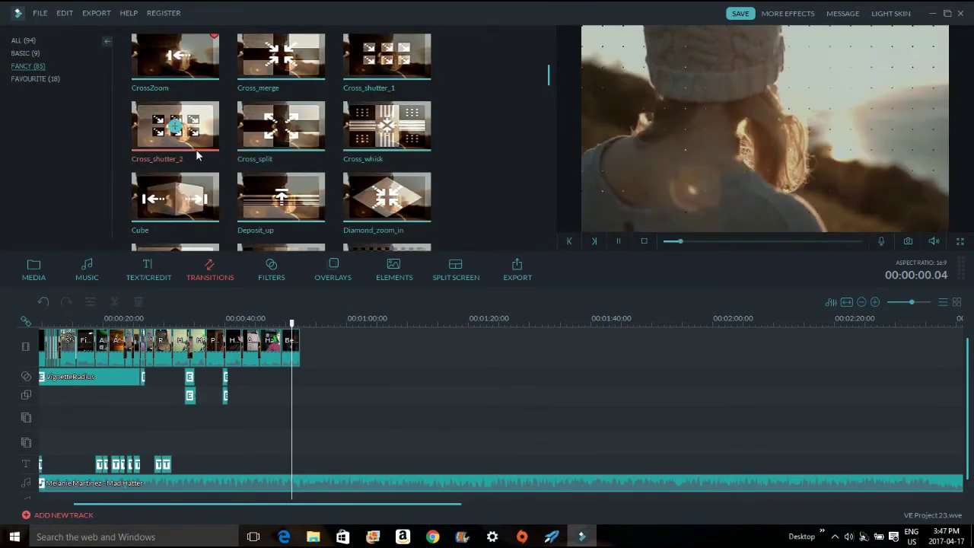
left_click(284, 147)
left_click_drag(548, 78, 548, 99)
left_click(426, 73)
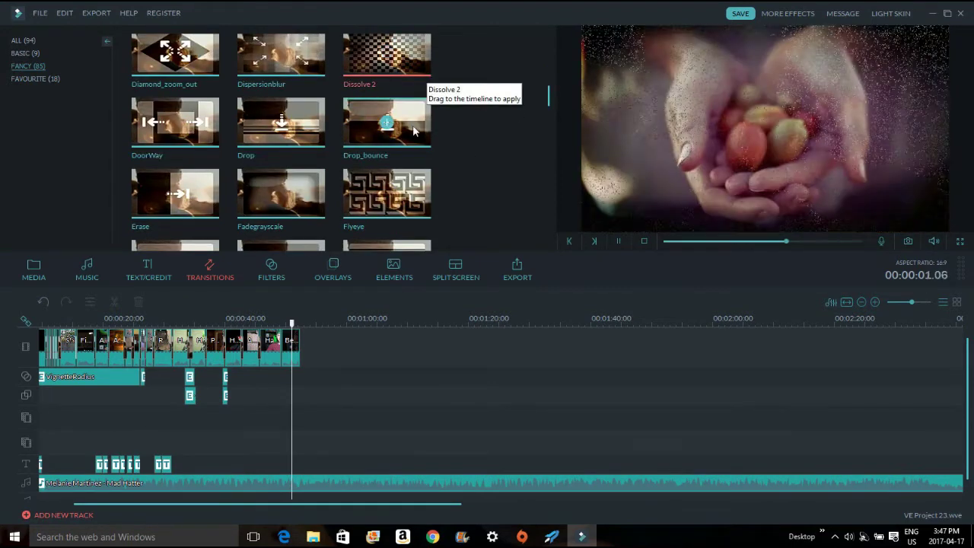
left_click(414, 131)
left_click(319, 135)
left_click(212, 142)
left_click(207, 199)
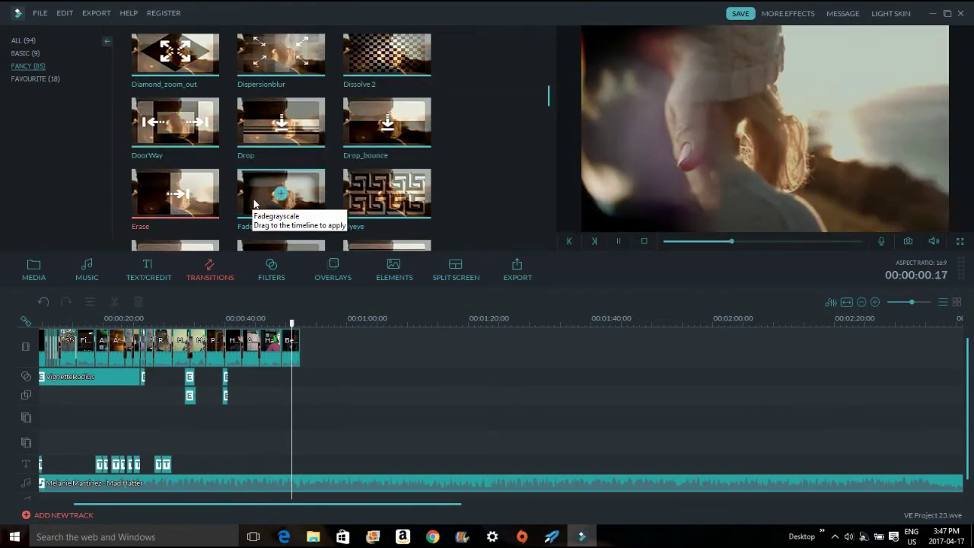
left_click(256, 201)
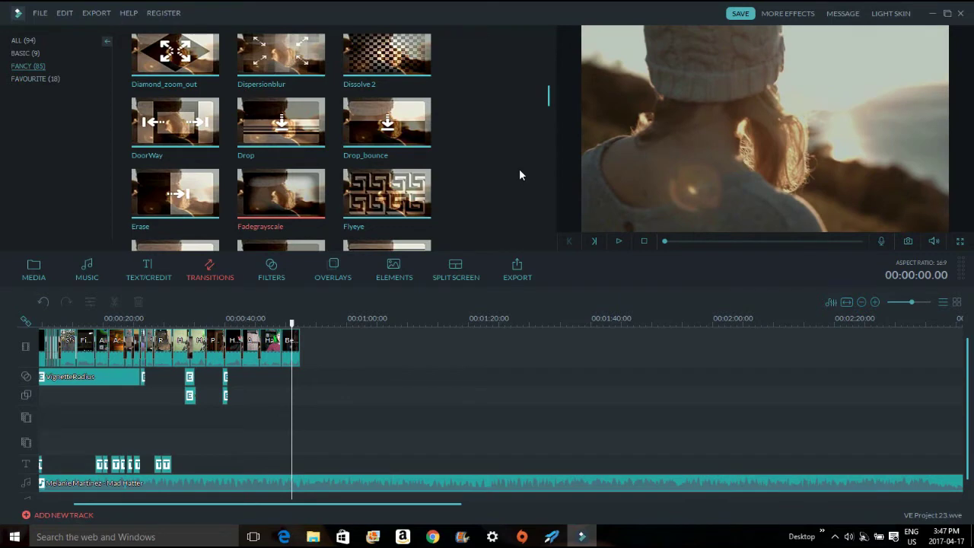
Step: Add the Morph transition between the green-haired man's clip and the Best Friends Forever clip, and adjust its duration
scroll(404, 144, "down", 4)
left_click_drag(404, 145, 281, 347)
double_click(281, 347)
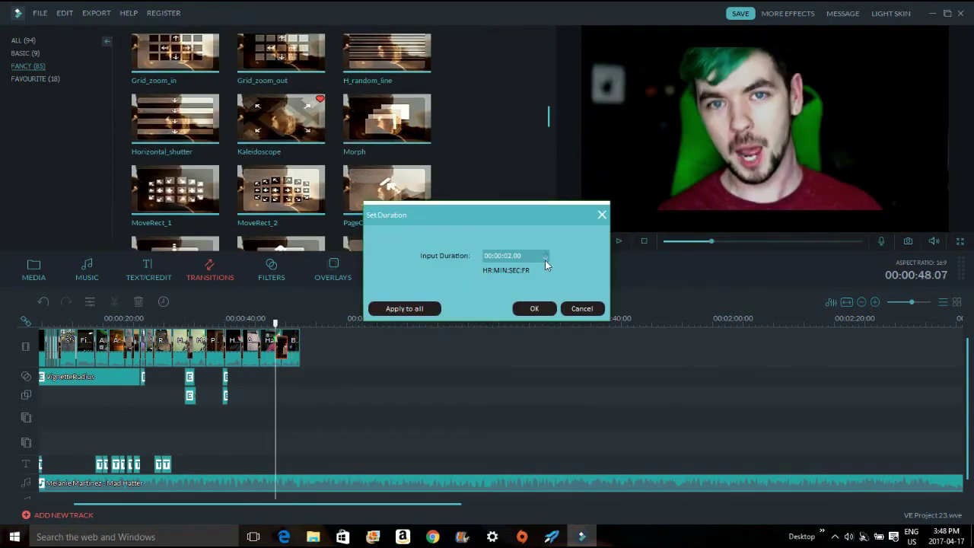
left_click(541, 307)
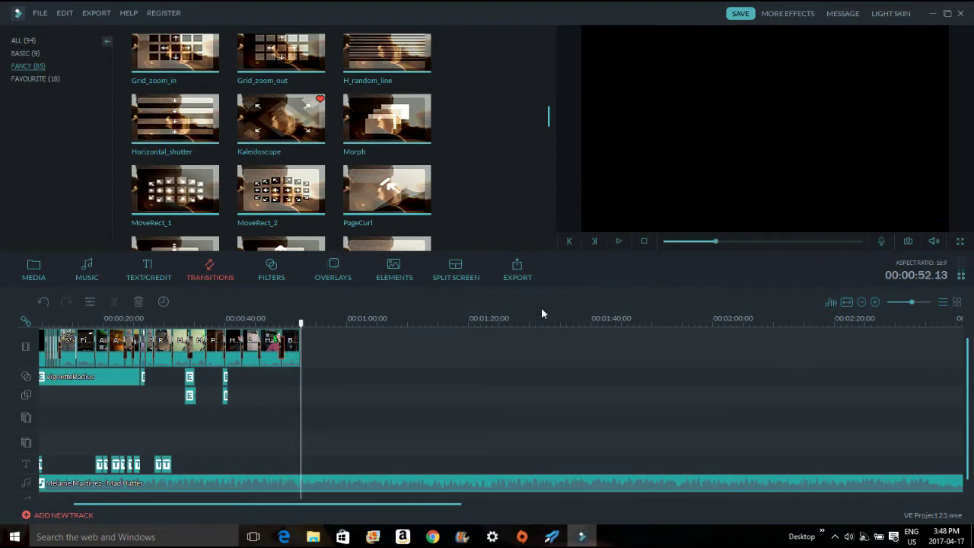
Step: Add the SAY GOODBYE video at the end of the video track and locate the green-tinted carved pumpkin scene near 00:12:18
left_click(38, 274)
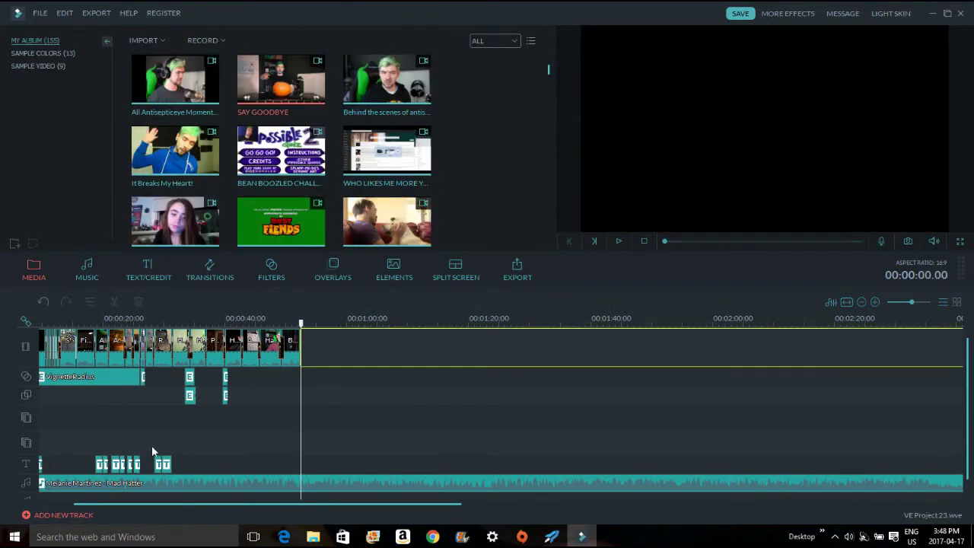
left_click_drag(151, 503, 785, 508)
left_click(445, 325)
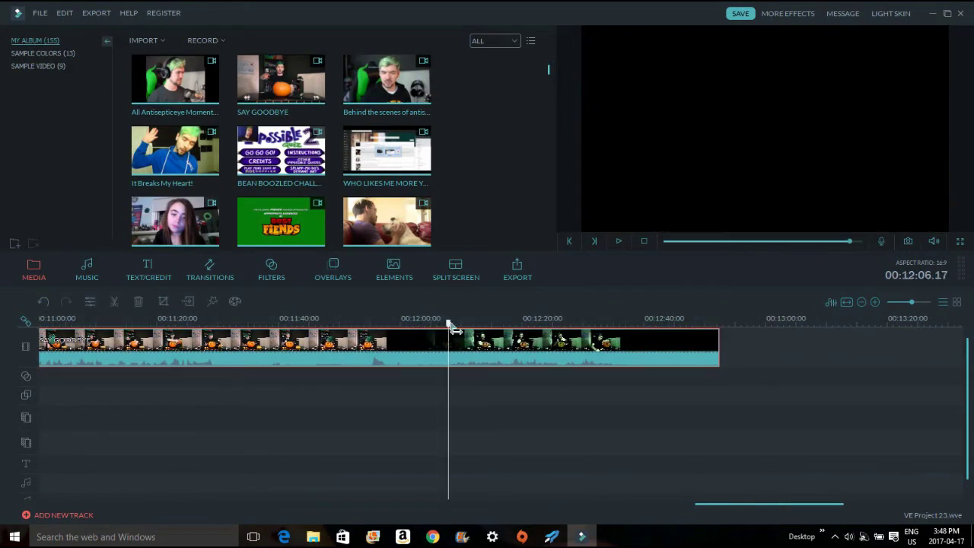
left_click_drag(452, 328, 512, 325)
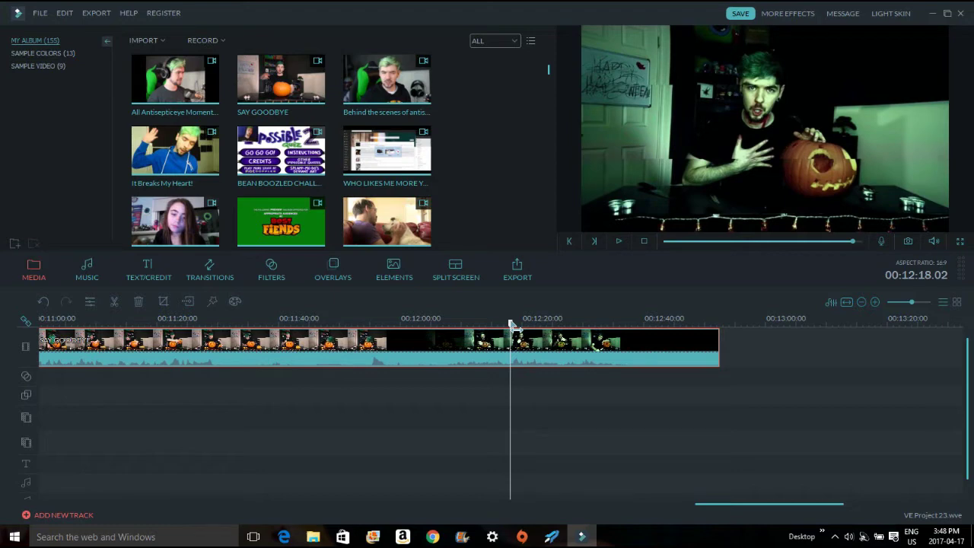
Step: Split the SAY GOODBYE clip at 00:12:18.20 and cut the surrounding footage, keeping only a short pumpkin segment
left_click_drag(511, 323, 515, 343)
right_click(516, 346)
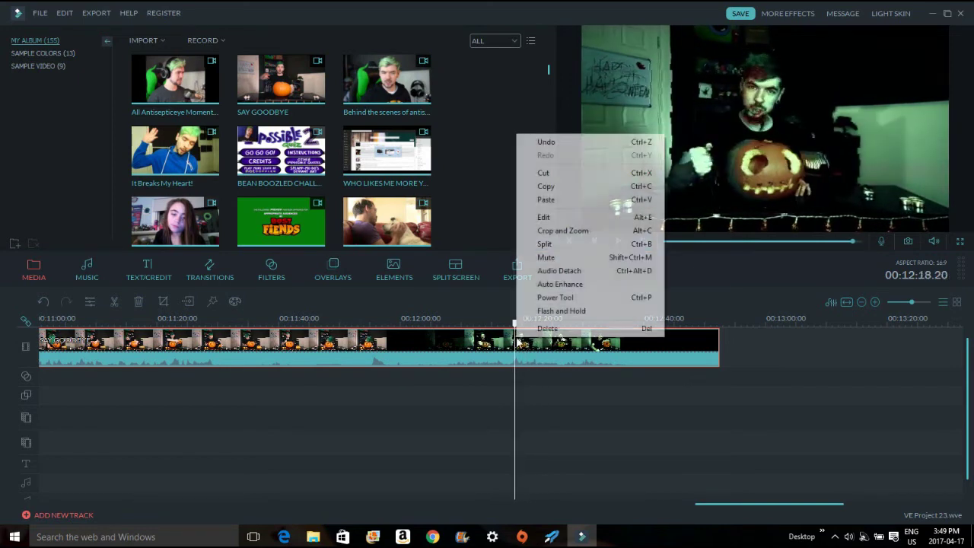
left_click(551, 245)
key("space")
right_click(572, 364)
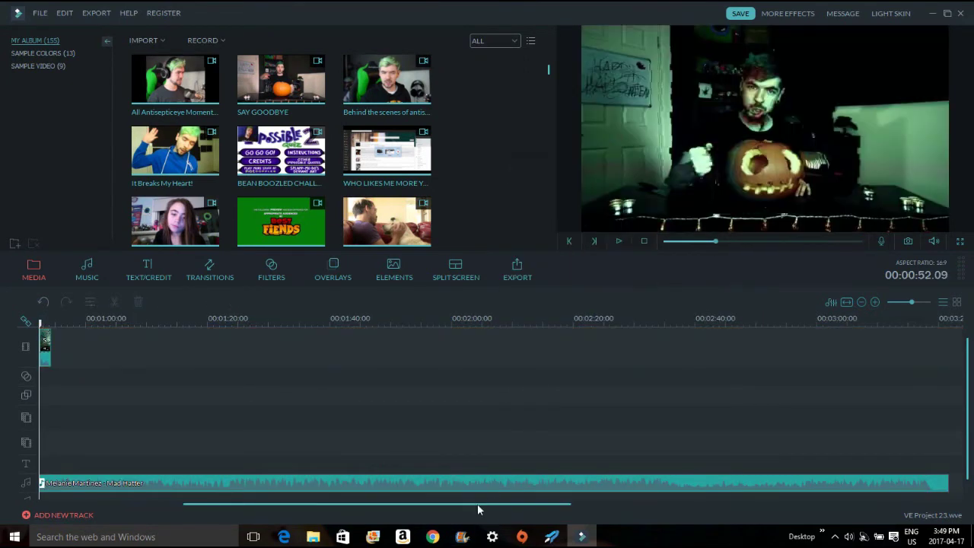
Step: Split the short SAY GOODBYE clip at 00:00:53.04 and cut the portion before the split
left_click_drag(267, 329, 263, 328)
right_click(264, 335)
left_click(293, 238)
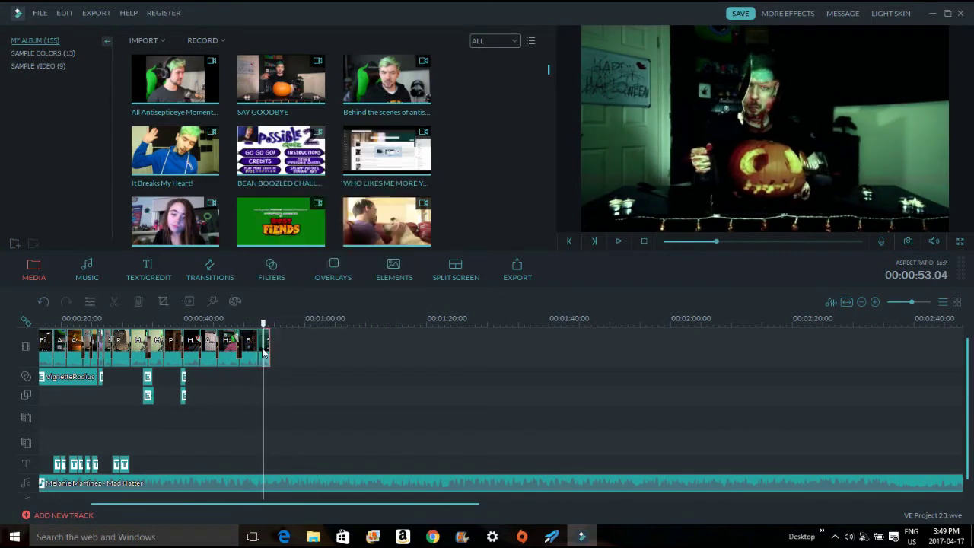
right_click(262, 348)
left_click(324, 186)
Step: Apply Pan & Zoom to the short SAY GOODBYE clip, and crop its frame to 634 × 359 around the man and pumpkin
right_click(266, 356)
right_click(262, 356)
left_click(308, 249)
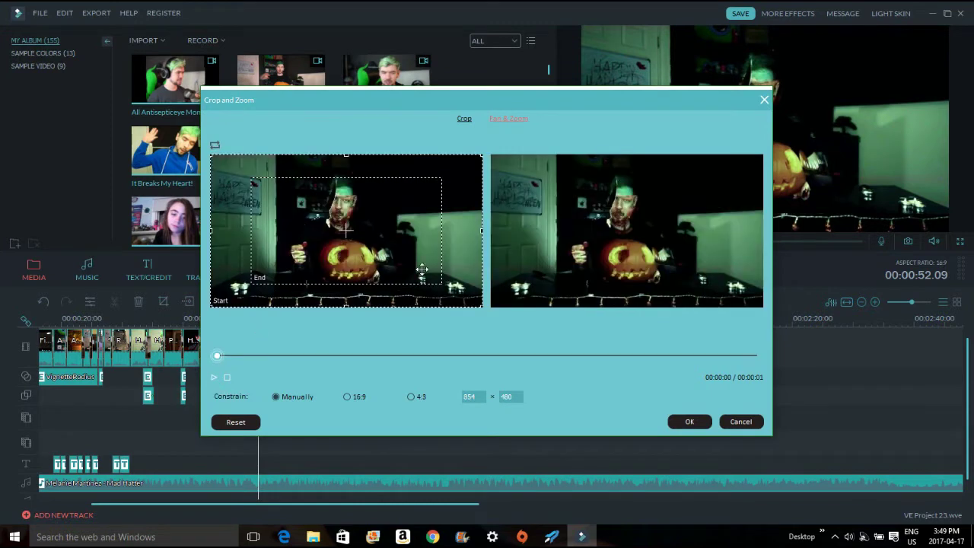
left_click(689, 422)
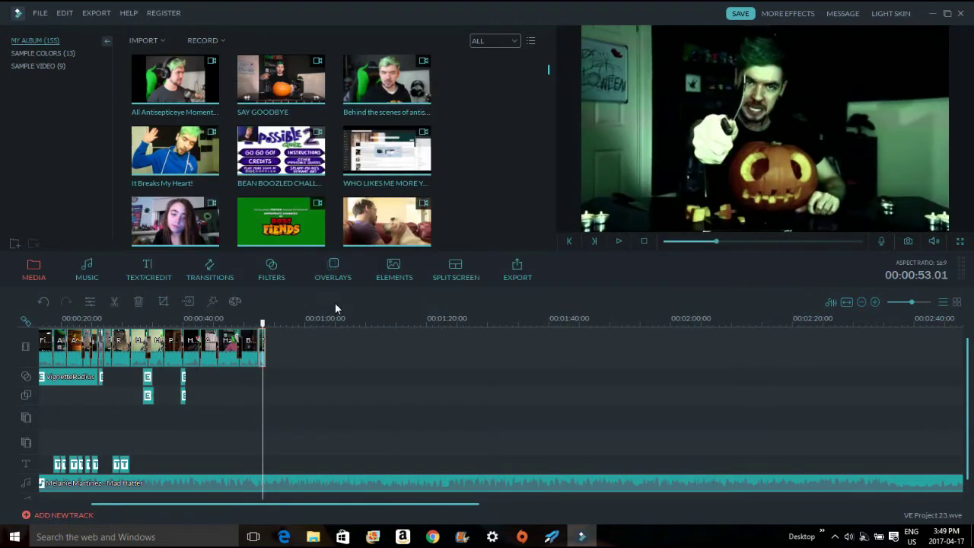
right_click(266, 347)
left_click(345, 243)
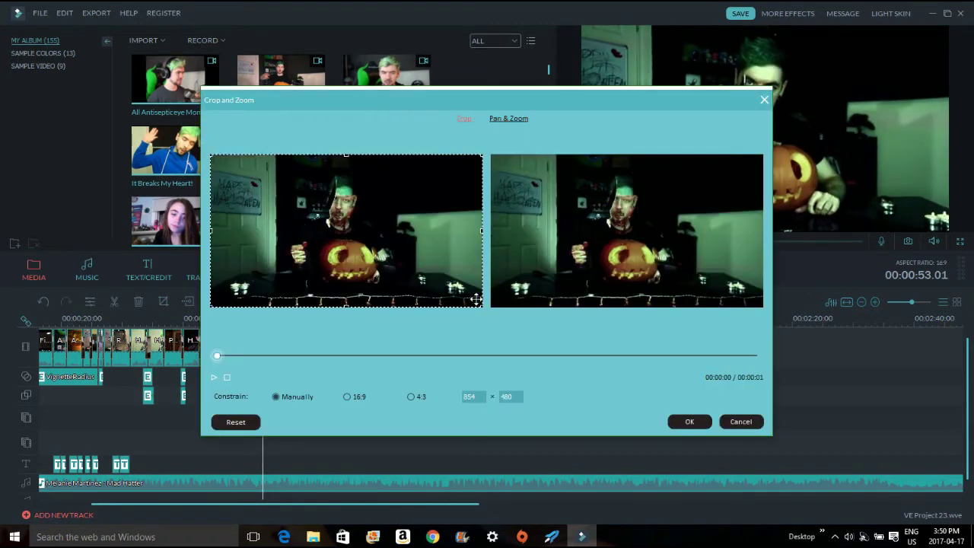
left_click_drag(482, 307, 413, 269)
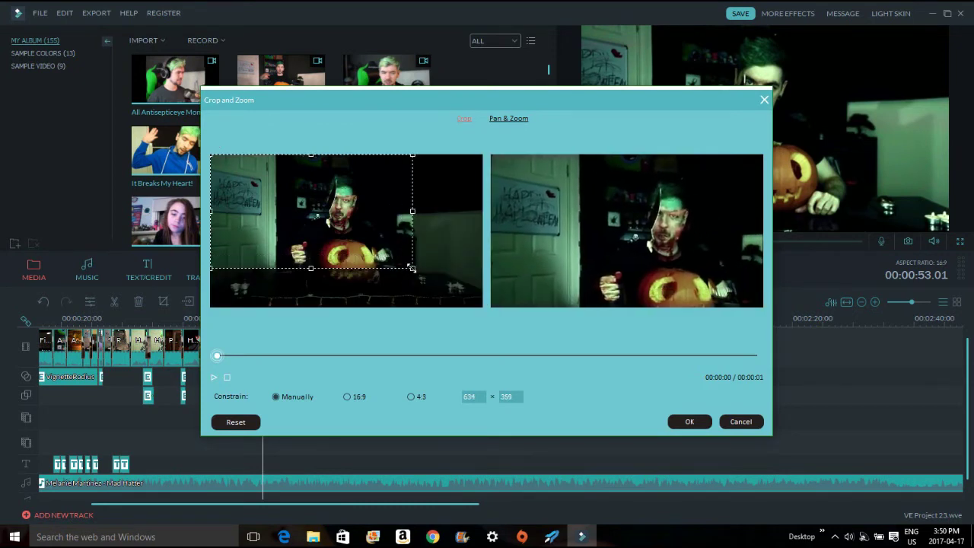
left_click_drag(361, 242, 393, 254)
left_click(681, 421)
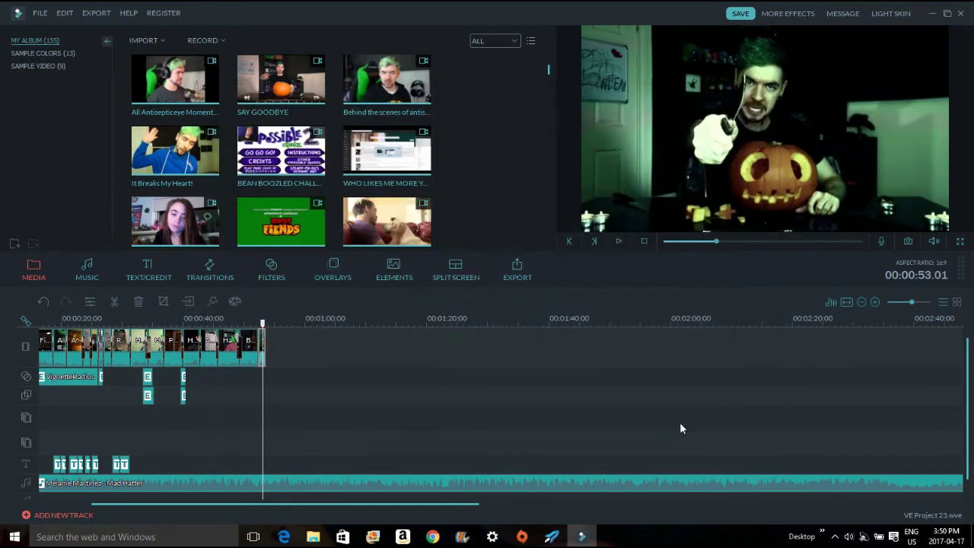
Step: Try a CrossZoom transition lasting 00:00:00.02 between the Best Friends Forever and SAY GOODBYE clips, and undo it
left_click(221, 262)
left_click_drag(267, 323, 261, 308)
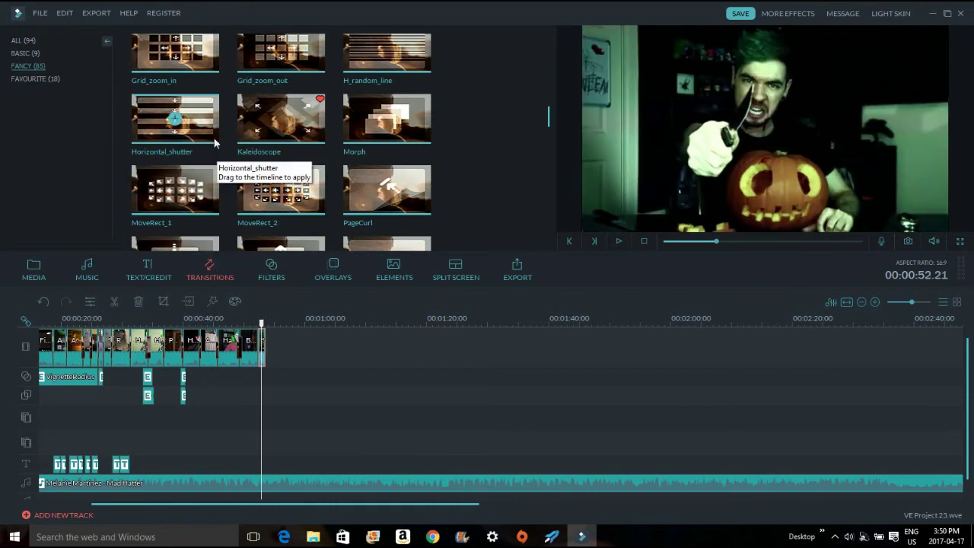
double_click(266, 121)
left_click(36, 79)
scroll(248, 87, "down", 4)
left_click(249, 88)
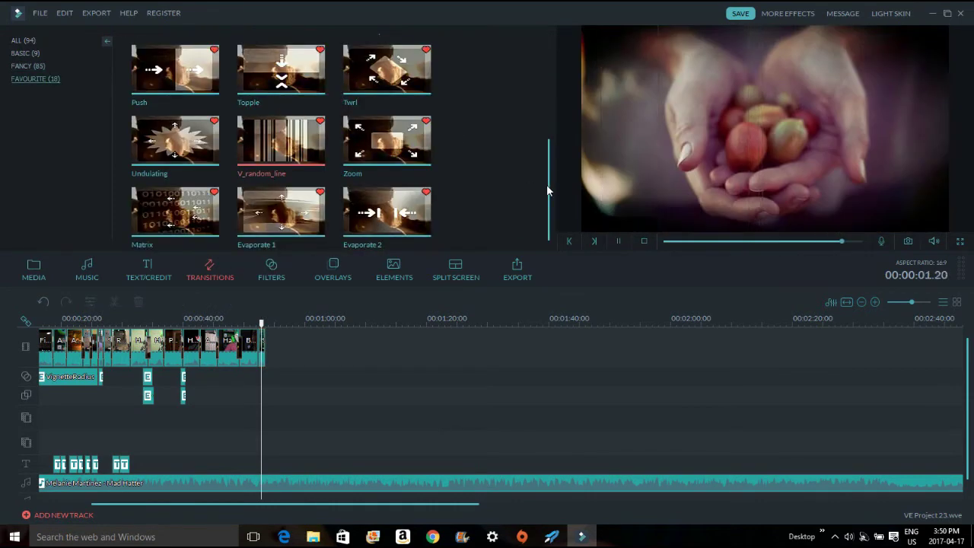
left_click_drag(547, 187, 524, 49)
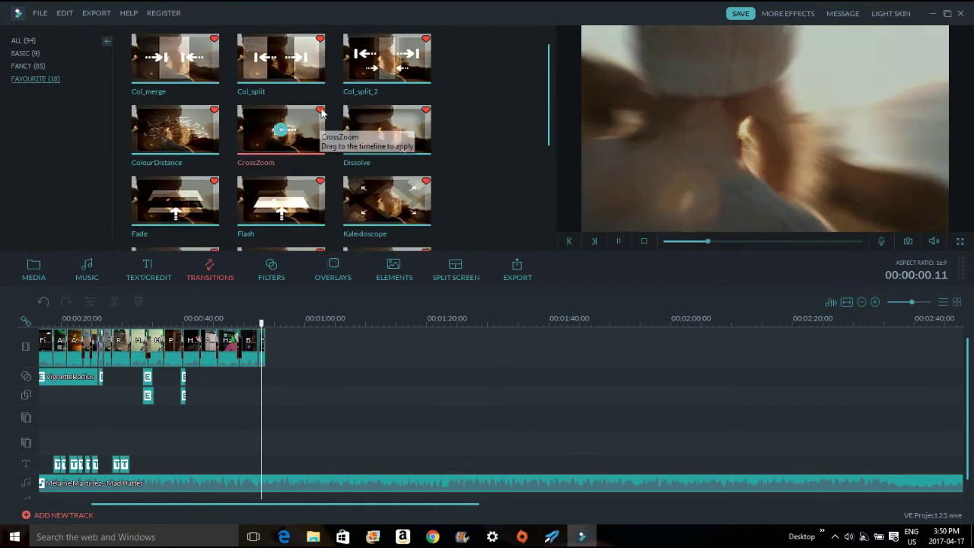
left_click_drag(320, 76, 259, 350)
left_click(163, 302)
left_click_drag(542, 257, 513, 257)
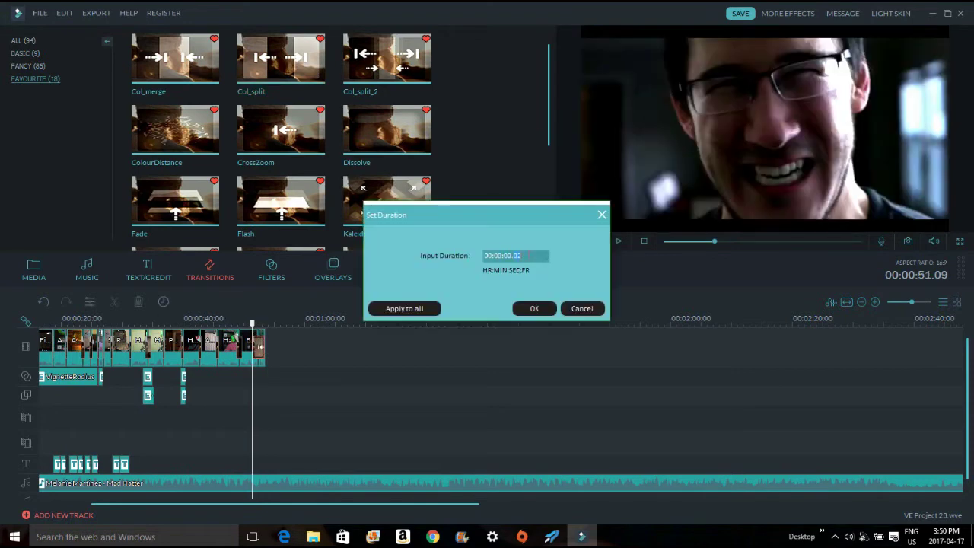
left_click(532, 308)
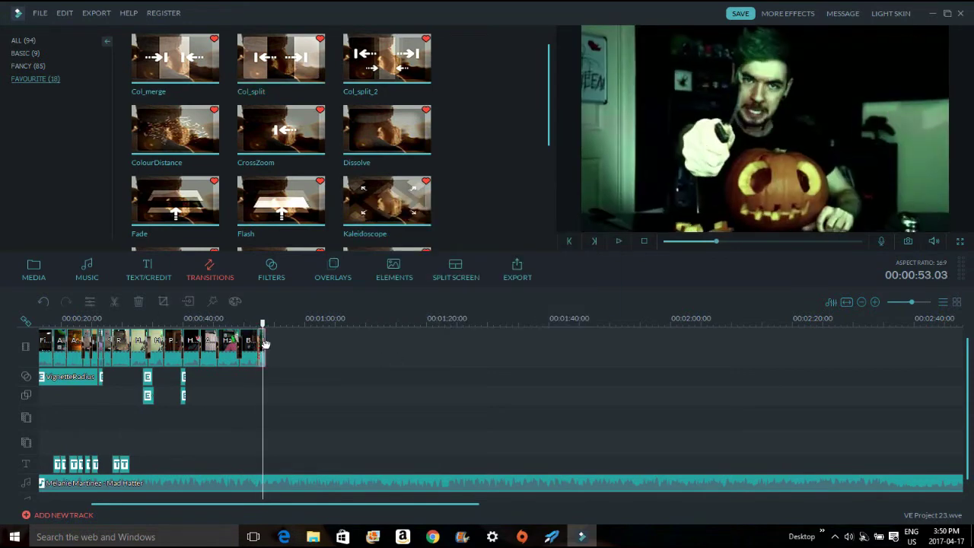
left_click(48, 300)
Step: Add the favourite Flash transition between the Best Friends Forever and SAY GOODBYE clips with a duration of 00:00:00.04
left_click_drag(549, 129, 558, 234)
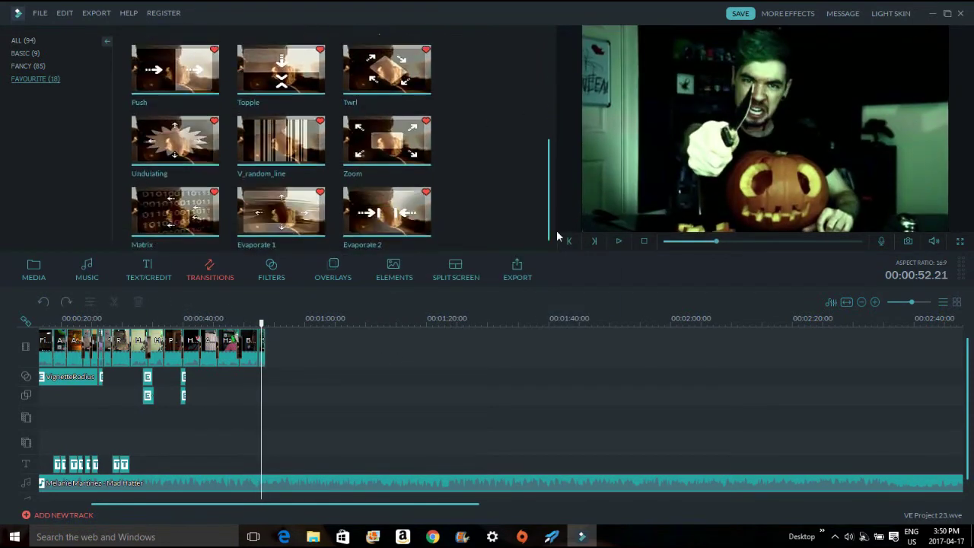
scroll(498, 187, "up", 5)
left_click(262, 217)
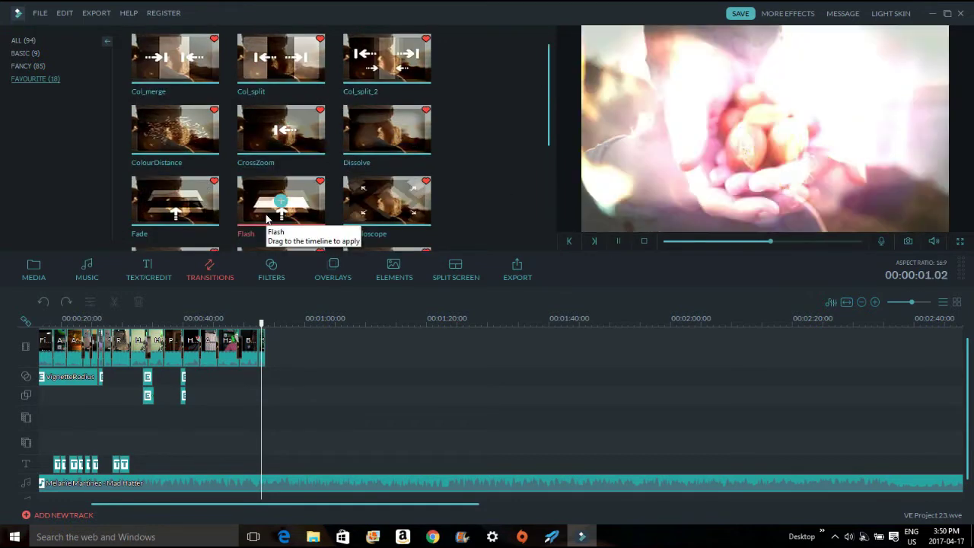
left_click_drag(266, 218, 258, 347)
left_click(164, 302)
left_click(507, 255)
left_click(546, 257)
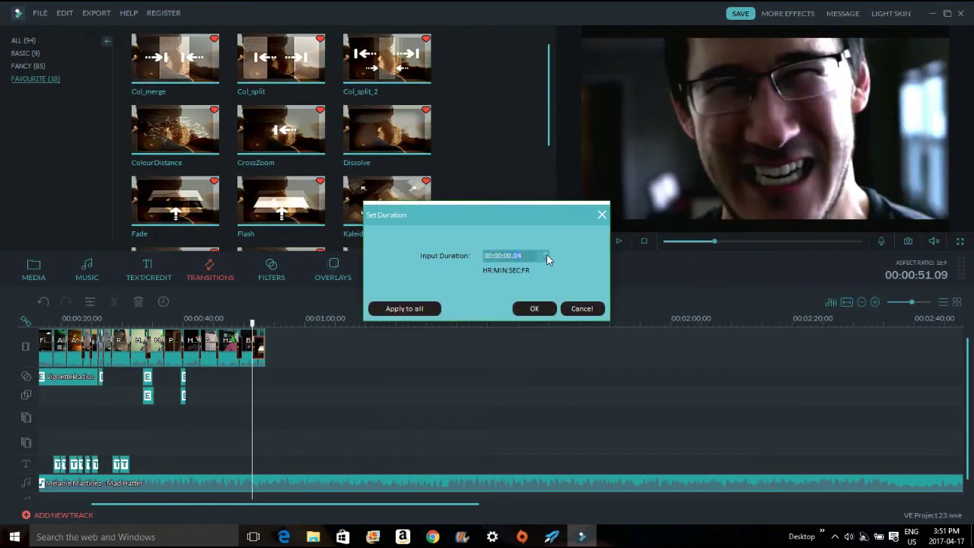
left_click(542, 306)
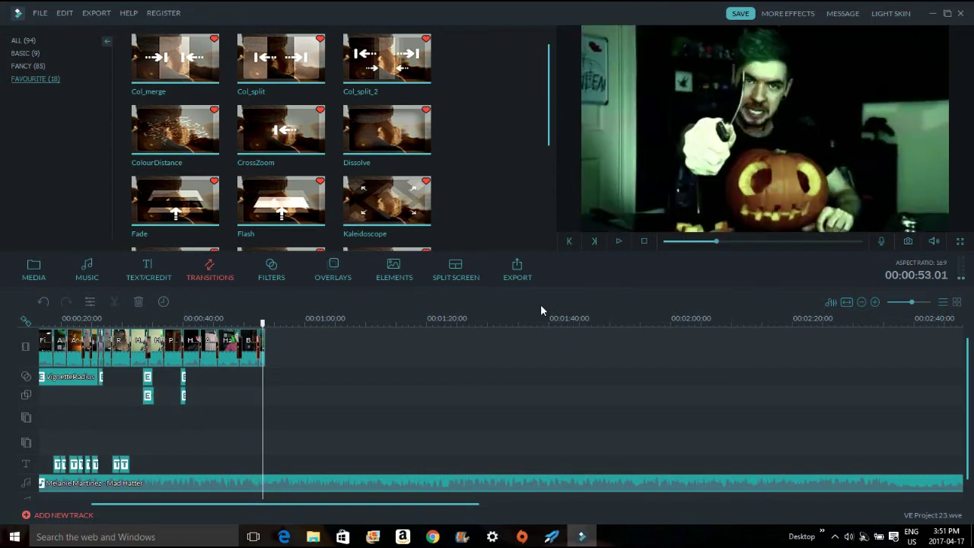
Step: Set the SAY GOODBYE clip's contrast to 40, saturation to -14 and brightness to -26, leaving the 3D LUT at None
double_click(261, 356)
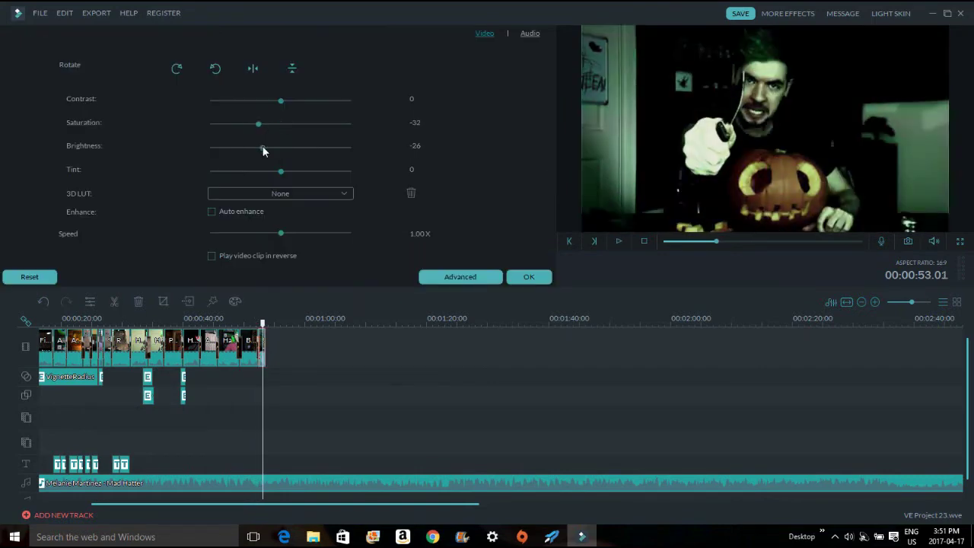
left_click(324, 194)
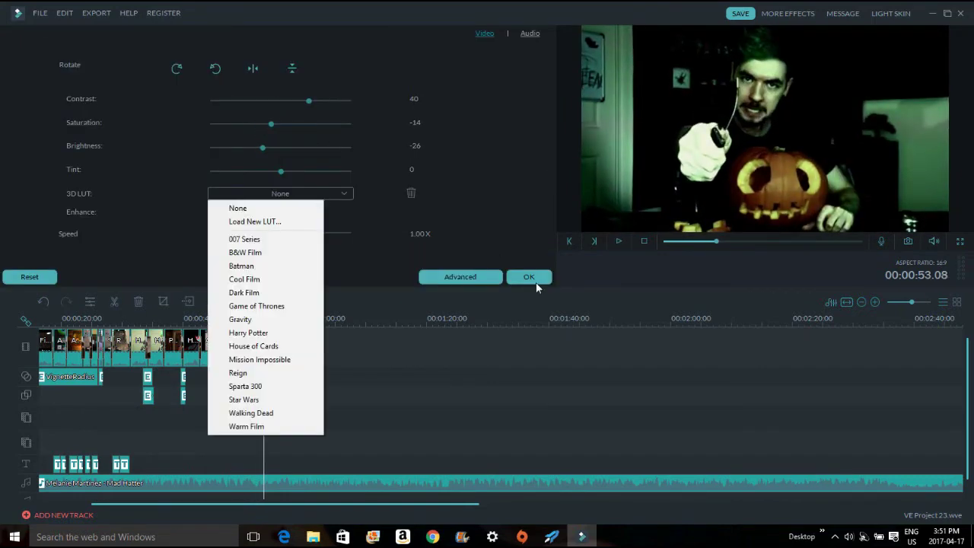
left_click(533, 279)
Step: Preview the favourite filters and add Chromatic Aberration on the first filter track over the SAY GOODBYE clip
double_click(281, 63)
double_click(382, 154)
double_click(391, 62)
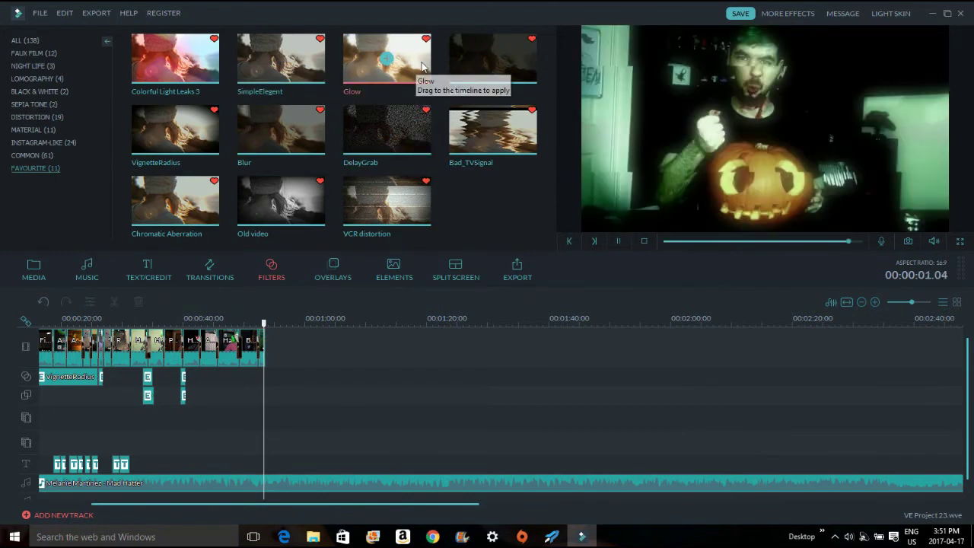
double_click(457, 70)
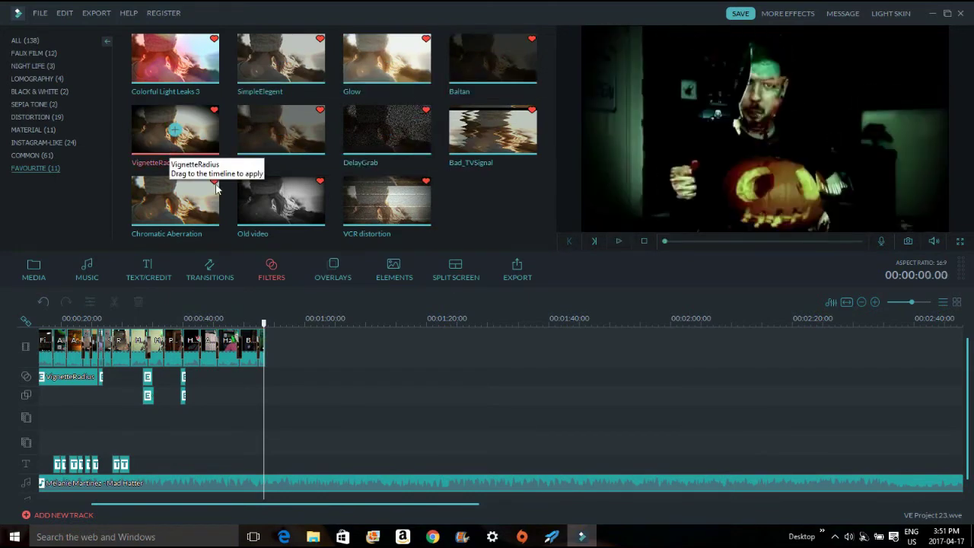
left_click(219, 216)
left_click_drag(287, 383, 330, 361)
left_click_drag(268, 332, 270, 331)
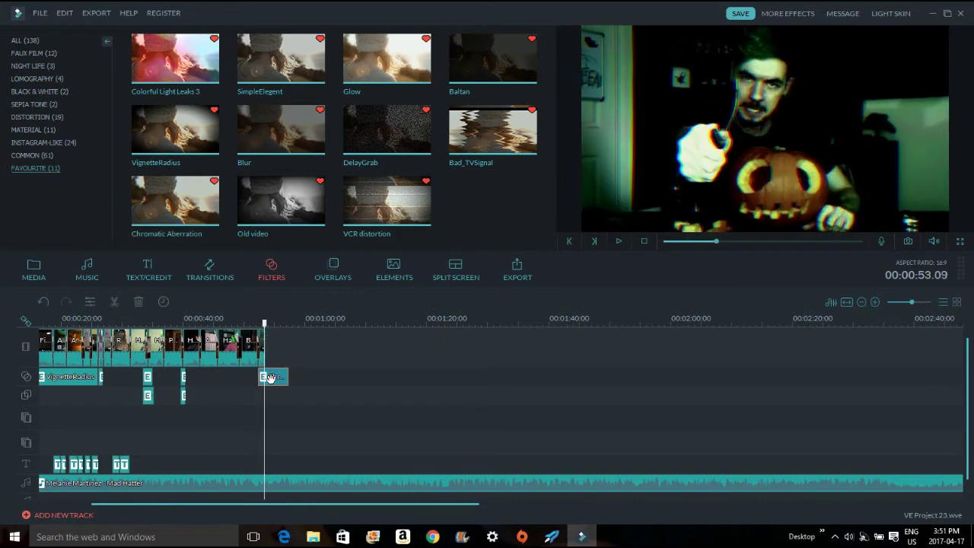
Step: Split the Chromatic Aberration filter at 00:00:53.09 and remove the part extending past the SAY GOODBYE clip
right_click(269, 377)
left_click(304, 473)
right_click(284, 383)
left_click(318, 423)
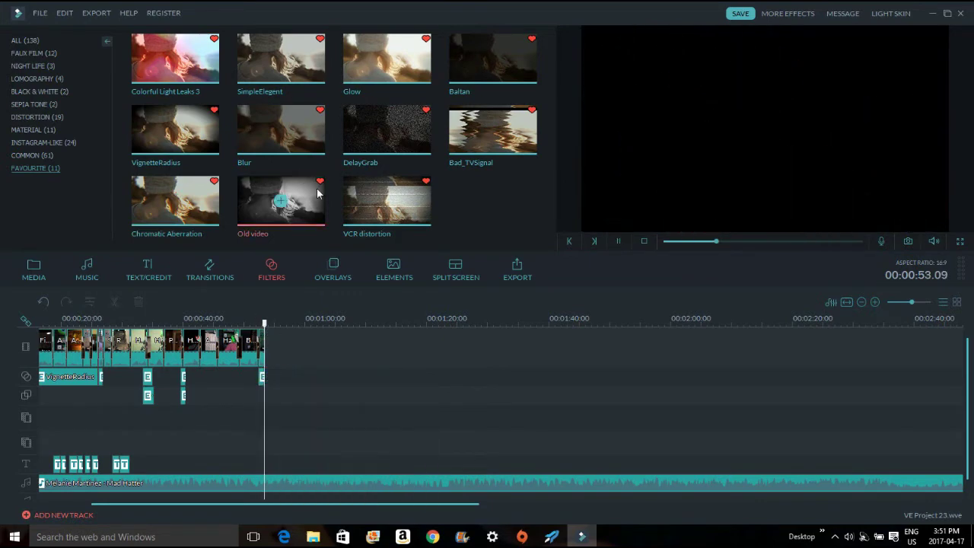
Step: Add the VignetteRadius filter on the second filter track over the SAY GOODBYE clip and trim it at 00:00:53.11
left_click(423, 194)
left_click(459, 140)
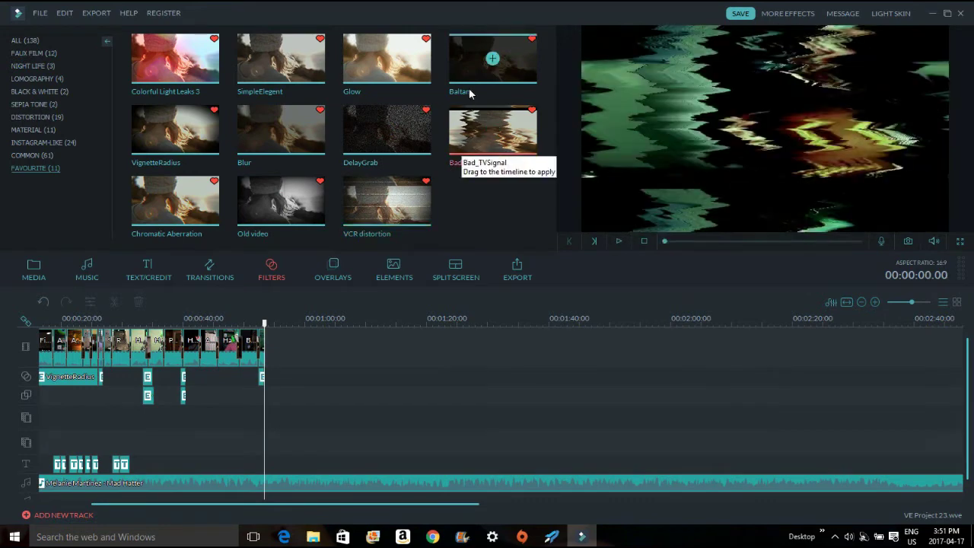
left_click(468, 79)
left_click(213, 146)
left_click_drag(215, 152, 266, 397)
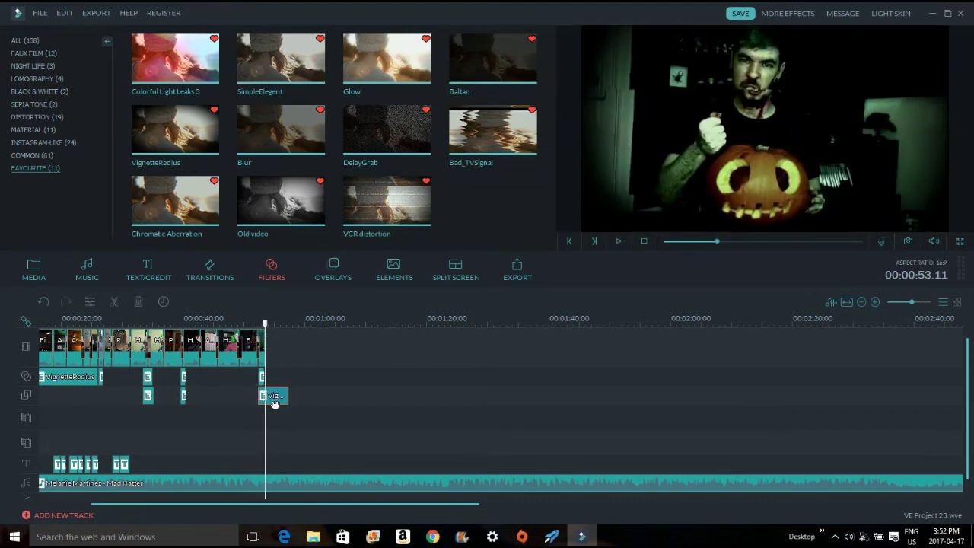
right_click(270, 396)
left_click(301, 508)
Step: Lengthen the Chromatic Aberration filter over the SAY GOODBYE clip and trim it back to end at 00:00:53.09
left_click_drag(264, 377, 265, 378)
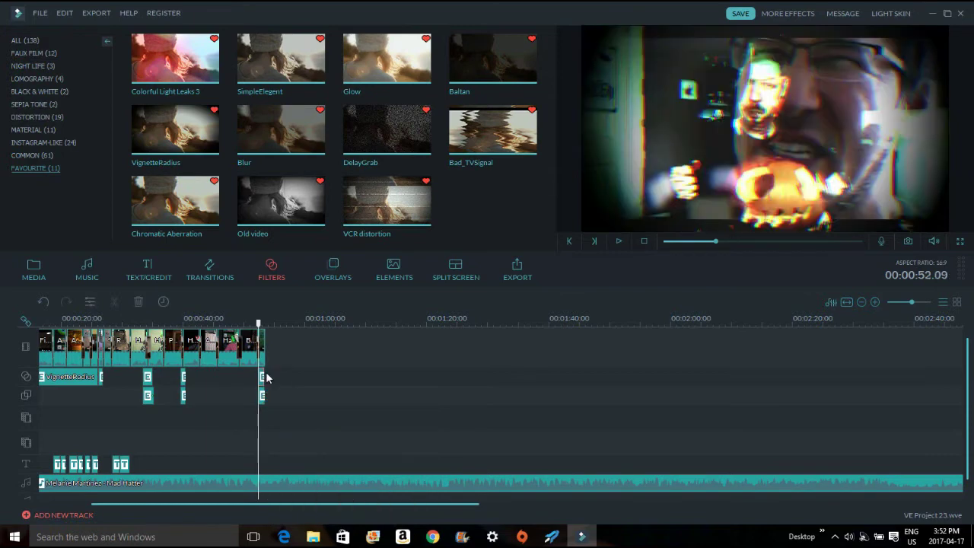
double_click(266, 374)
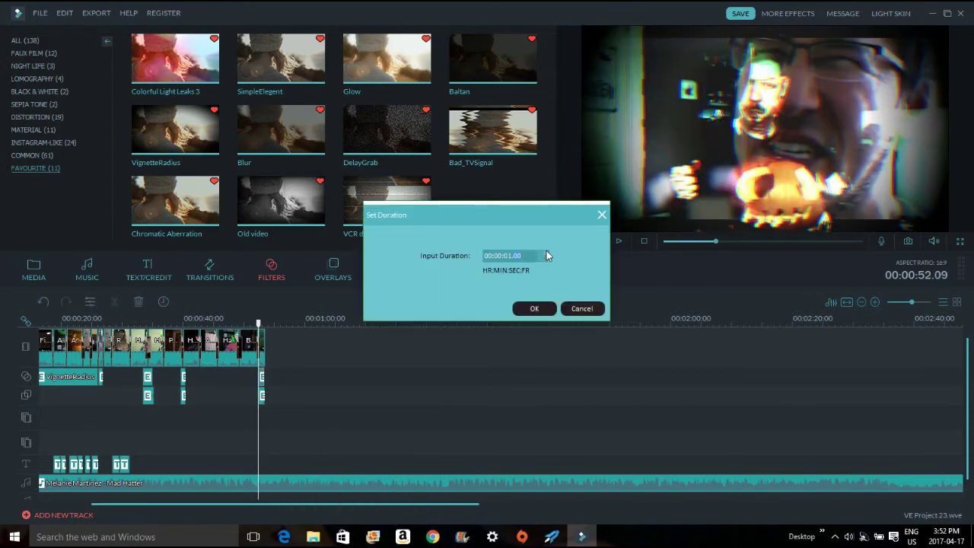
left_click(539, 306)
key("space")
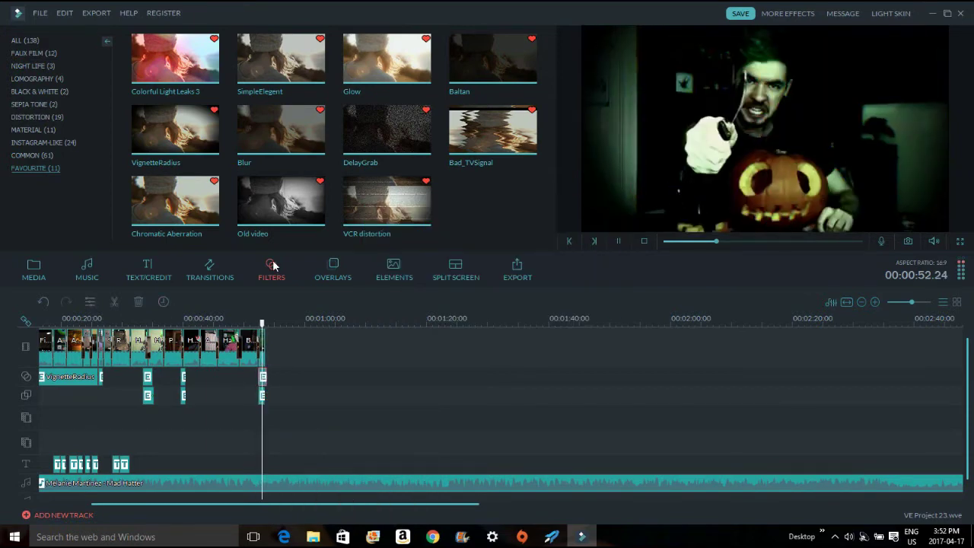
key("space")
right_click(263, 371)
left_click(302, 468)
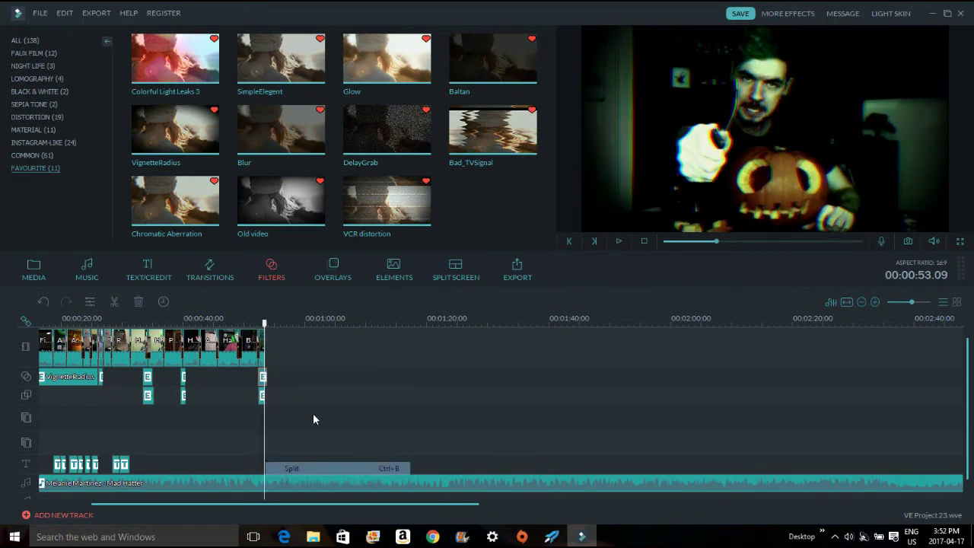
left_click_drag(471, 320, 556, 302)
right_click(264, 380)
left_click(288, 418)
Step: Play the whole edit from the beginning to review the clips, transitions and filters against the song
left_click_drag(334, 323, 270, 336)
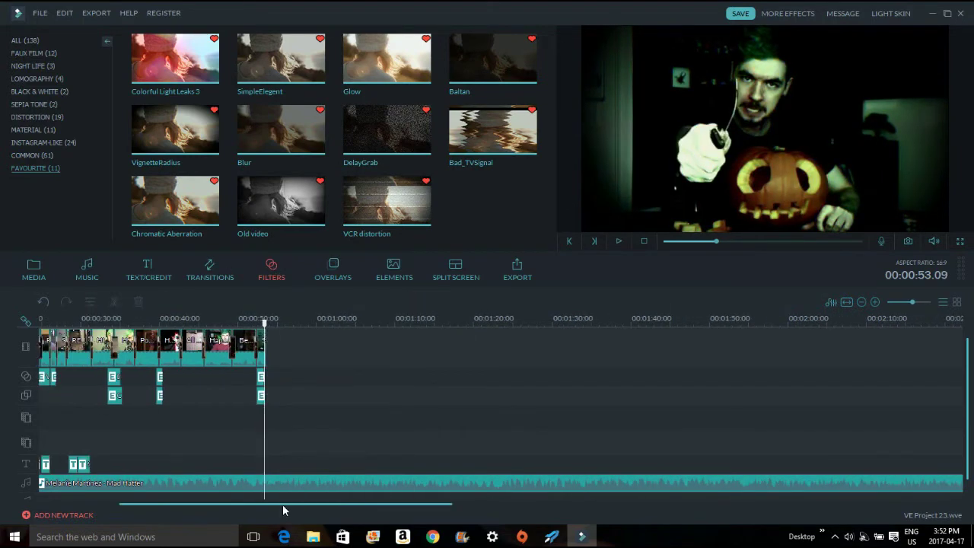
left_click_drag(282, 505, 148, 518)
left_click(41, 323)
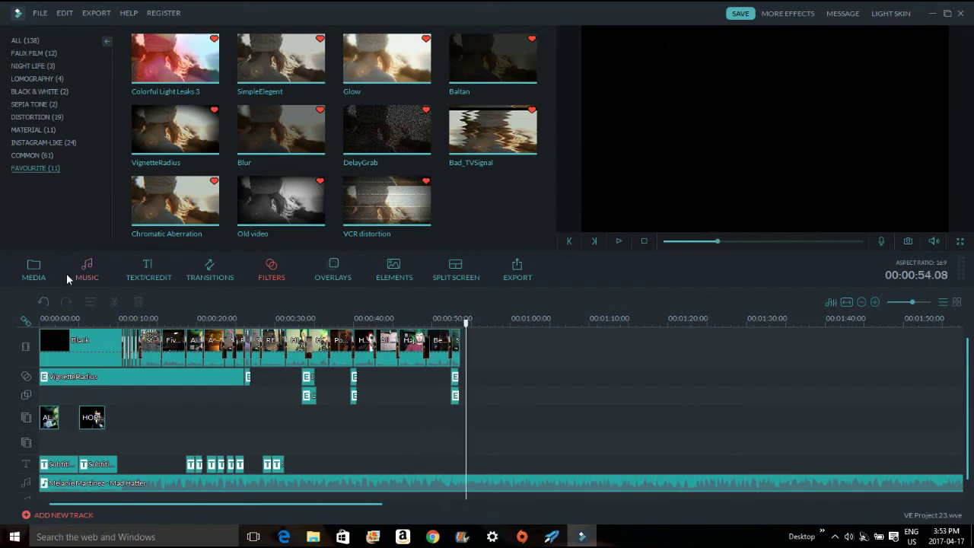
Step: Add the Real Life Minecraft video at the end of the video track and locate the man in glasses near 00:02:44
left_click(34, 270)
scroll(543, 92, "down", 10)
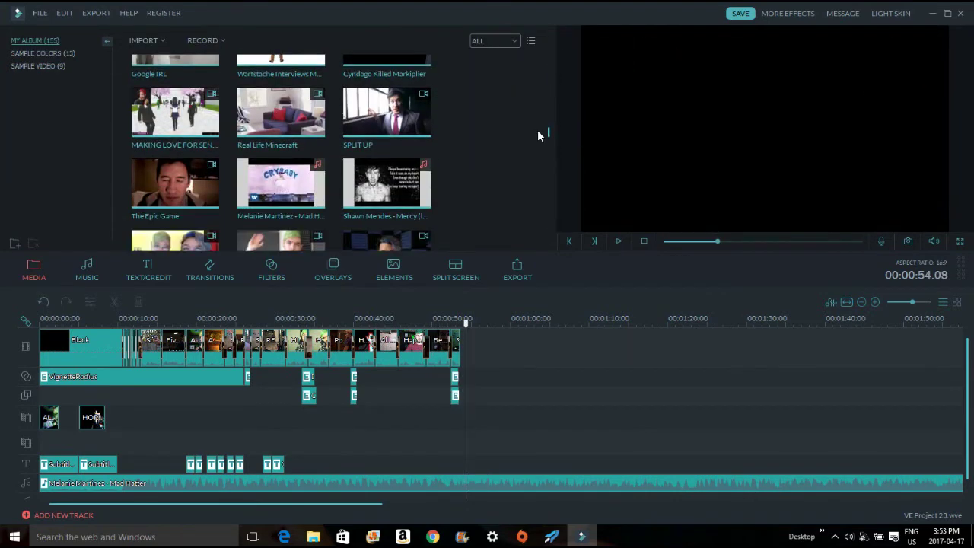
left_click_drag(282, 113, 499, 345)
left_click_drag(162, 503, 431, 502)
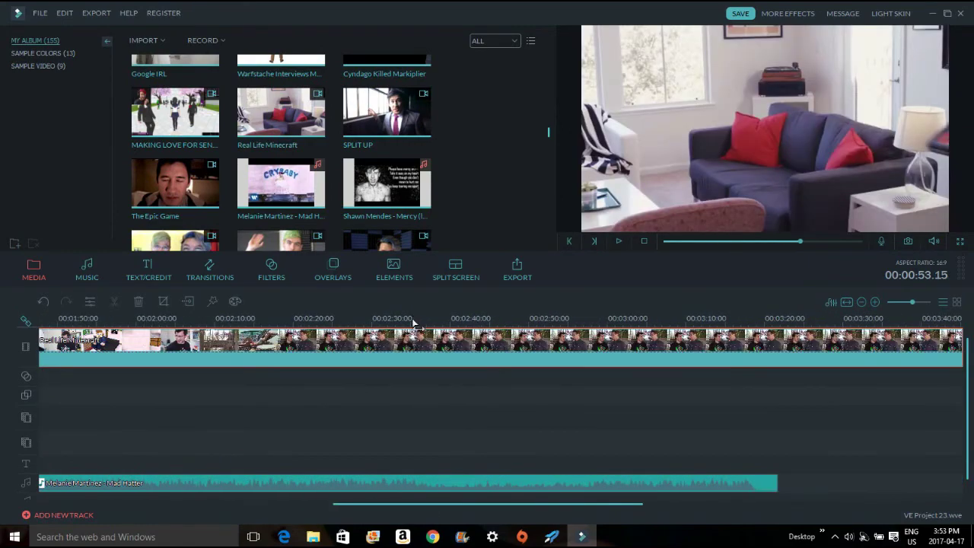
left_click_drag(414, 323, 491, 360)
key("ctrl+z")
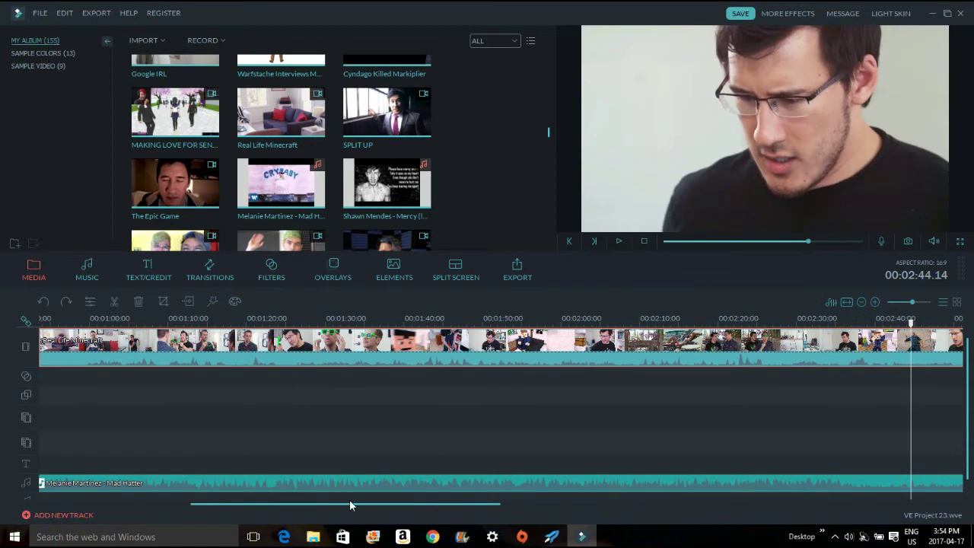
Step: Split the Real Life Minecraft clip at 00:02:44.14 and again at 00:02:47.11
left_click_drag(349, 503, 476, 503)
right_click(546, 339)
left_click(570, 251)
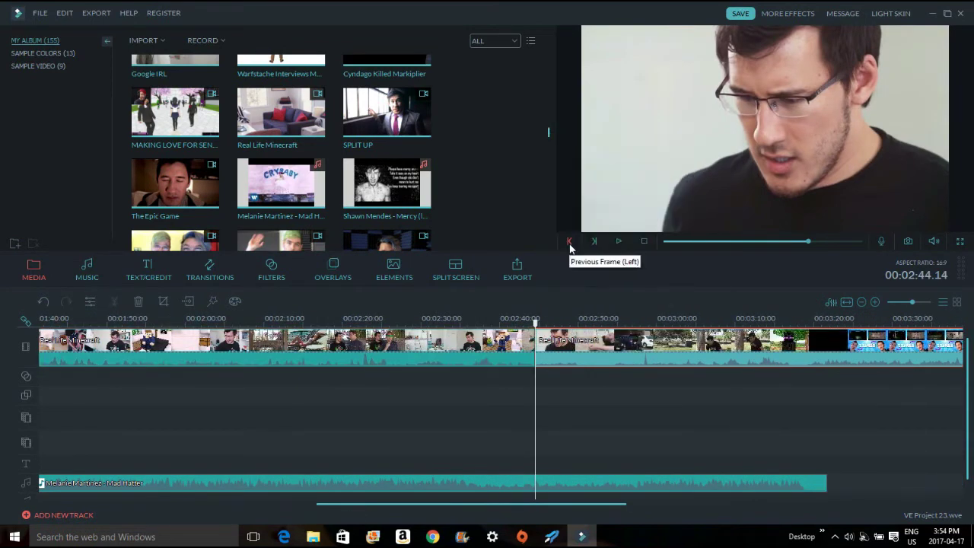
key("space")
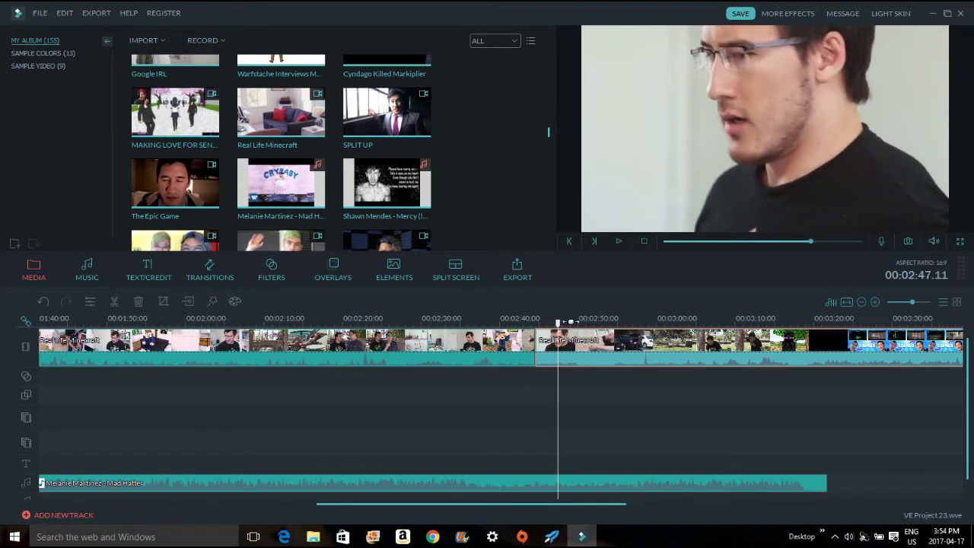
right_click(585, 343)
left_click(656, 252)
Step: Cut the Real Life Minecraft footage after and before the short segment, and play the segment in the edit
right_click(611, 326)
right_click(603, 332)
left_click(667, 168)
right_click(489, 328)
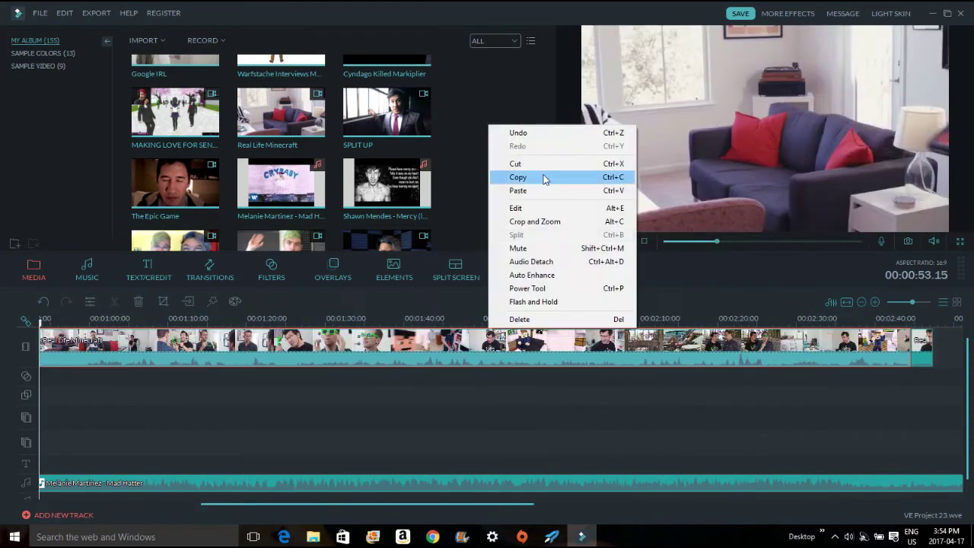
left_click(542, 165)
left_click_drag(486, 504, 402, 507)
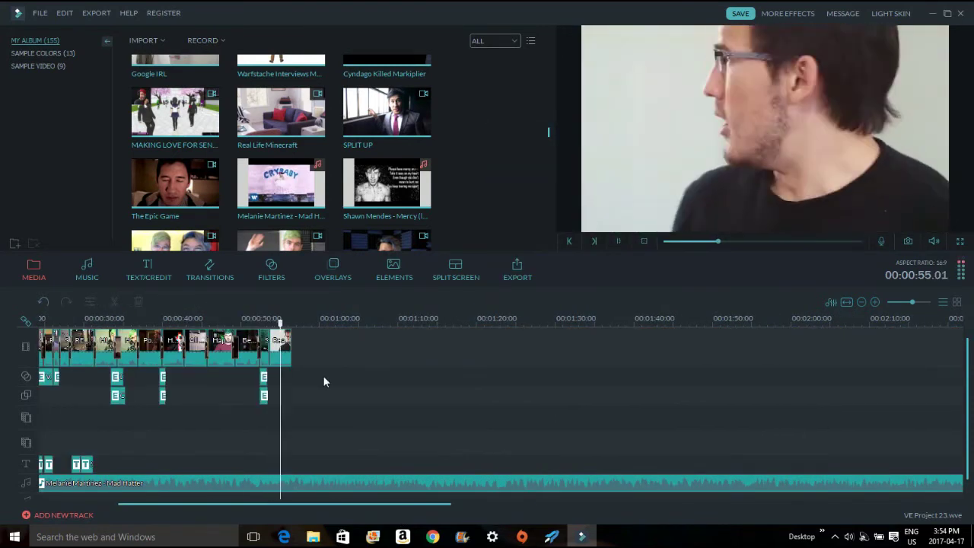
Step: Extend the end of the Real Life Minecraft clip slightly, then split it and cut the excess
double_click(287, 348)
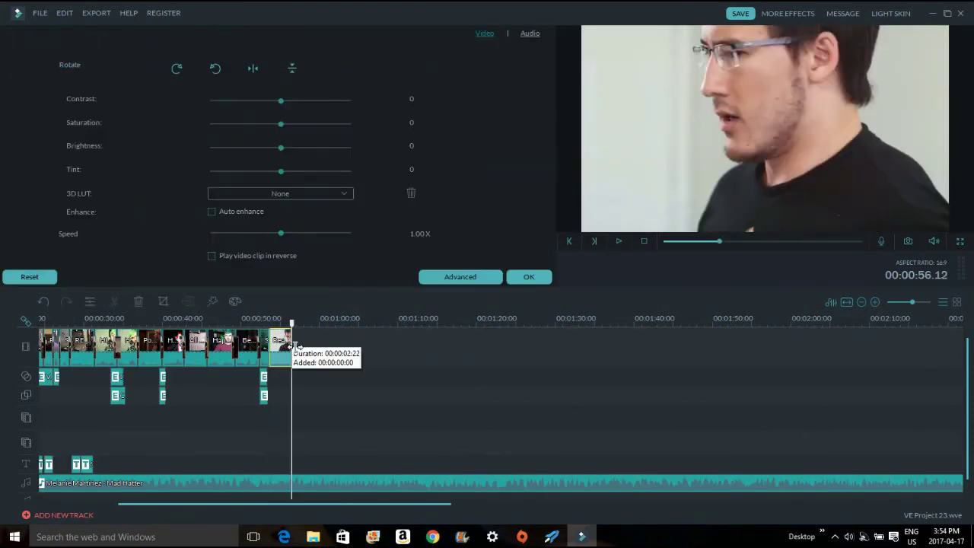
left_click_drag(295, 346, 300, 347)
left_click_drag(299, 326, 343, 323)
right_click(296, 336)
left_click(323, 242)
right_click(297, 356)
left_click(335, 191)
Step: Set the Real Life Minecraft clip's saturation to -41, brightness to -83 and contrast to 15, and play it briefly
right_click(278, 340)
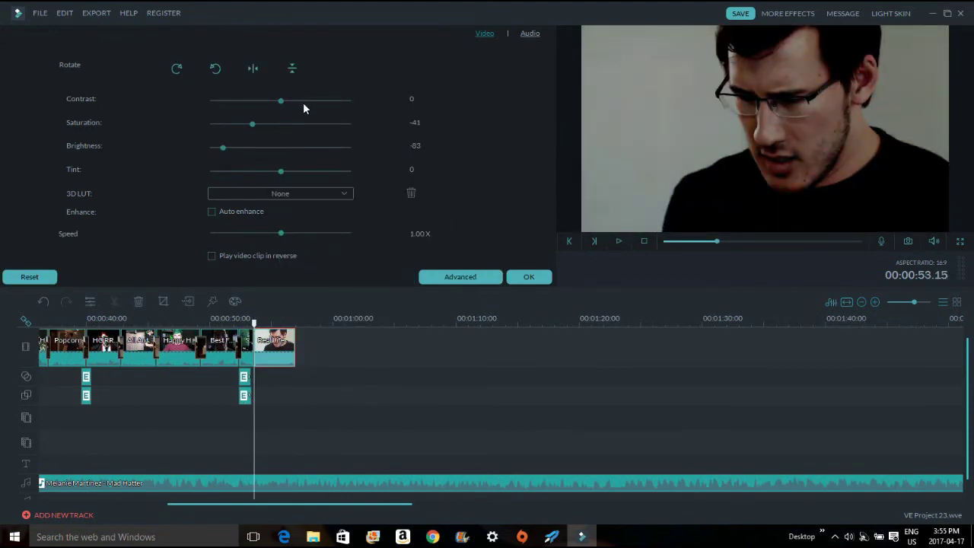
left_click_drag(303, 101, 296, 101)
key("space")
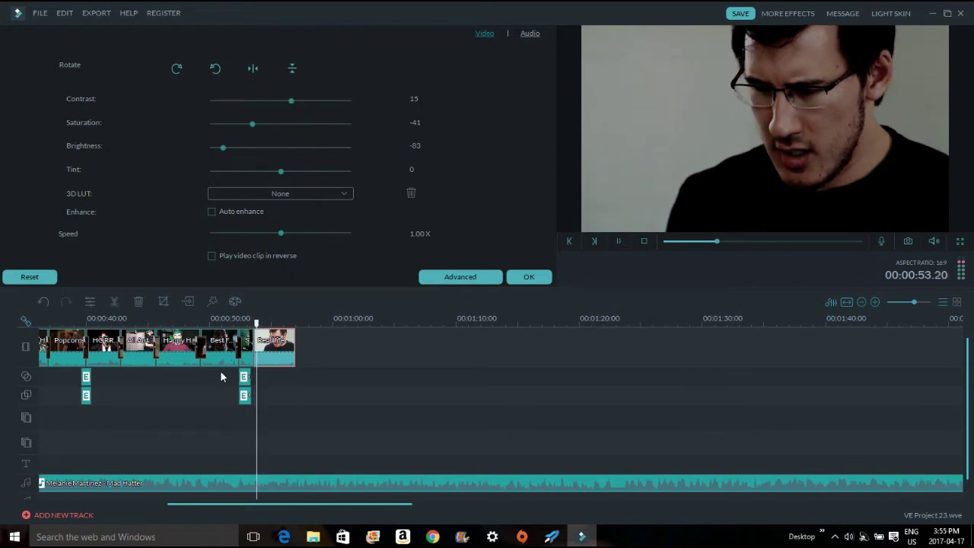
key("space")
Step: Crop the Real Life Minecraft clip to a wide letterboxed frame and apply the clip edits
right_click(275, 342)
left_click(339, 222)
left_click_drag(482, 307, 415, 240)
left_click(689, 421)
left_click(520, 277)
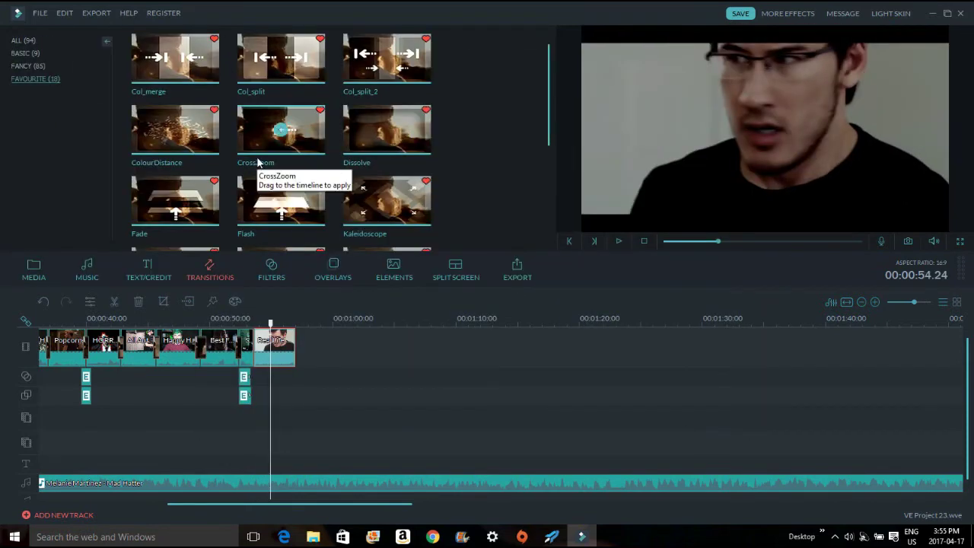
Step: Add the ColourDistance transition between the pumpkin clip and the Real Life Minecraft clip, open its duration setting, and play the join
left_click(384, 134)
left_click(203, 129)
left_click_drag(202, 129, 253, 346)
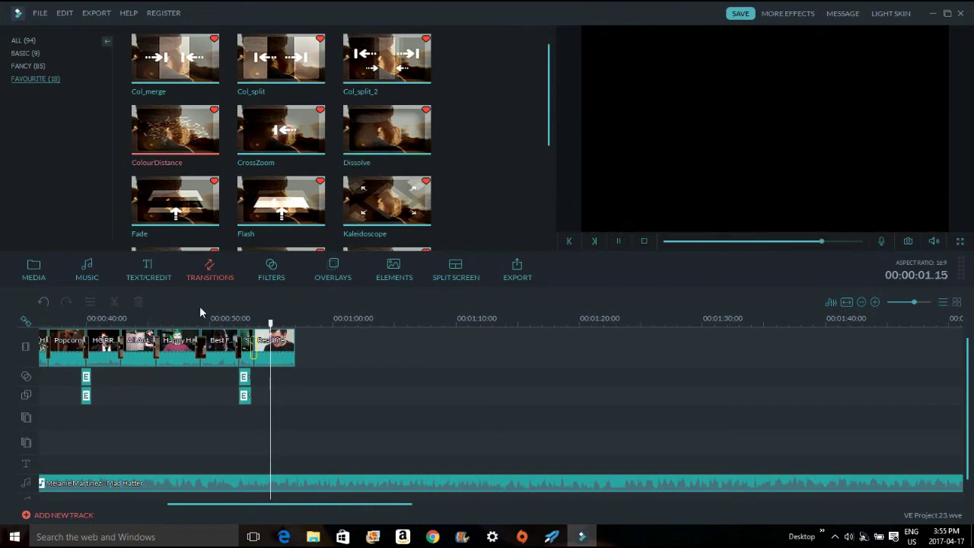
left_click(163, 302)
left_click(541, 305)
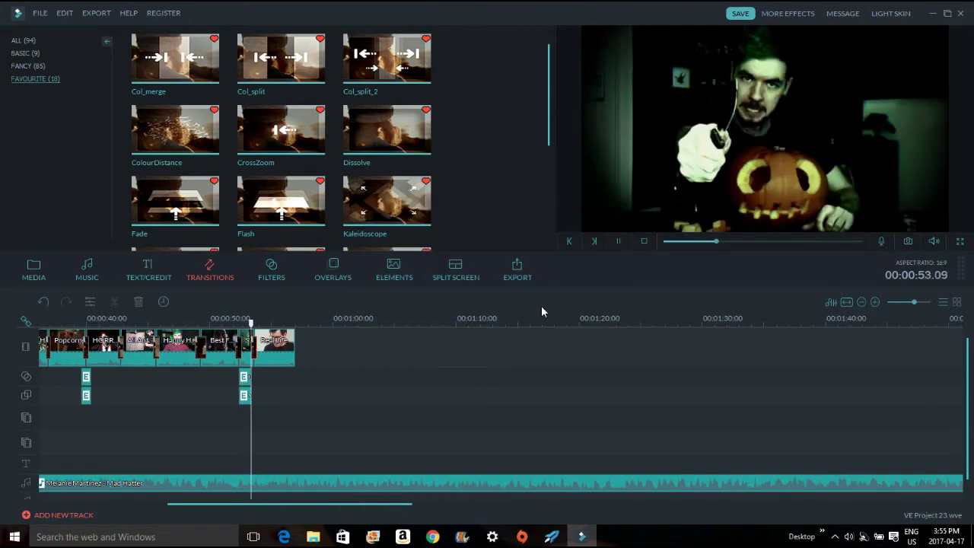
Step: Preview overlays from the Sci-Fi Symbol, TV Static and View Finder packs on the Real Life Minecraft clip
left_click(333, 270)
left_click(38, 168)
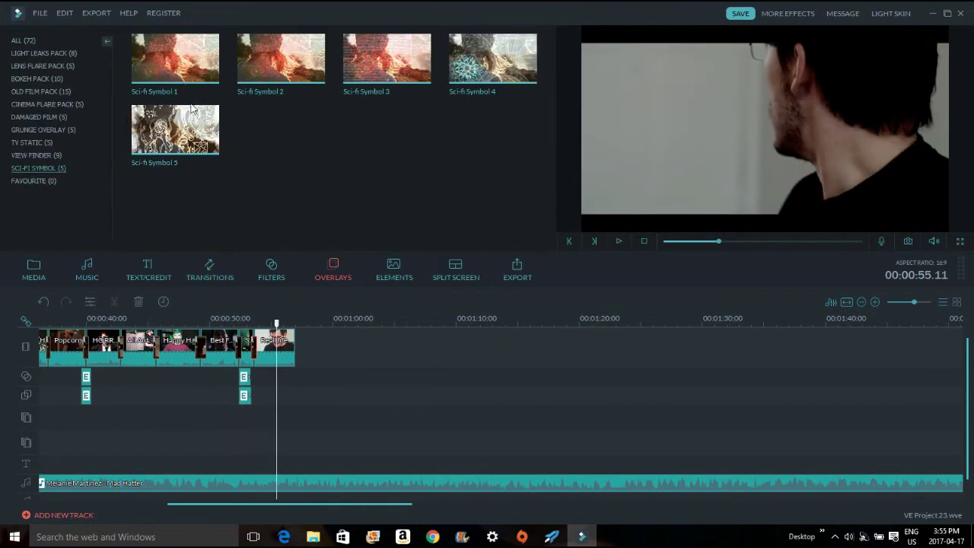
left_click(206, 128)
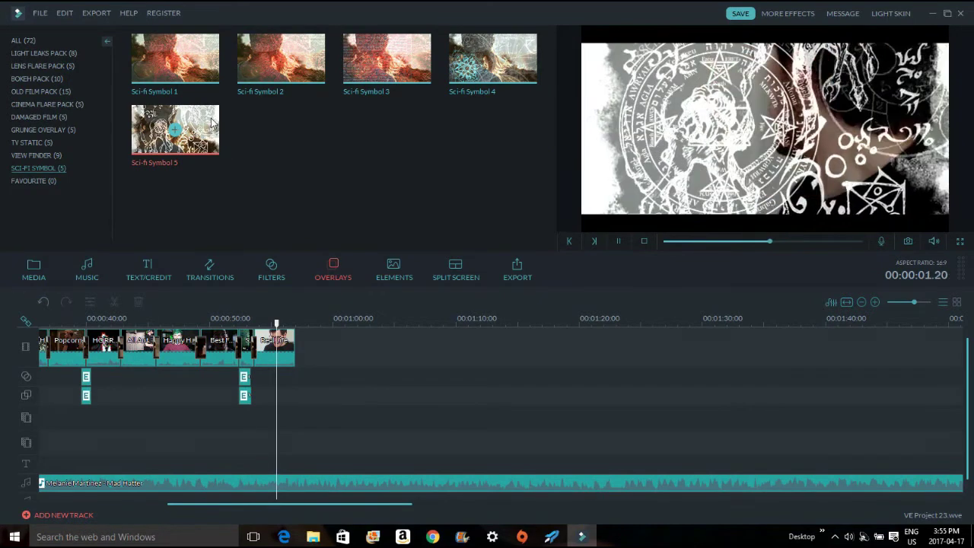
left_click(190, 68)
left_click(51, 143)
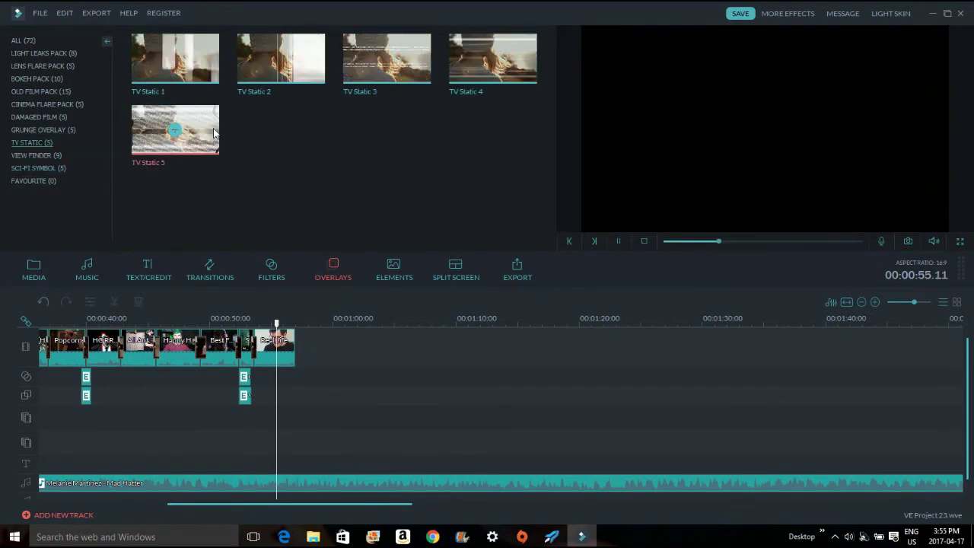
left_click(415, 76)
left_click(35, 155)
left_click(210, 120)
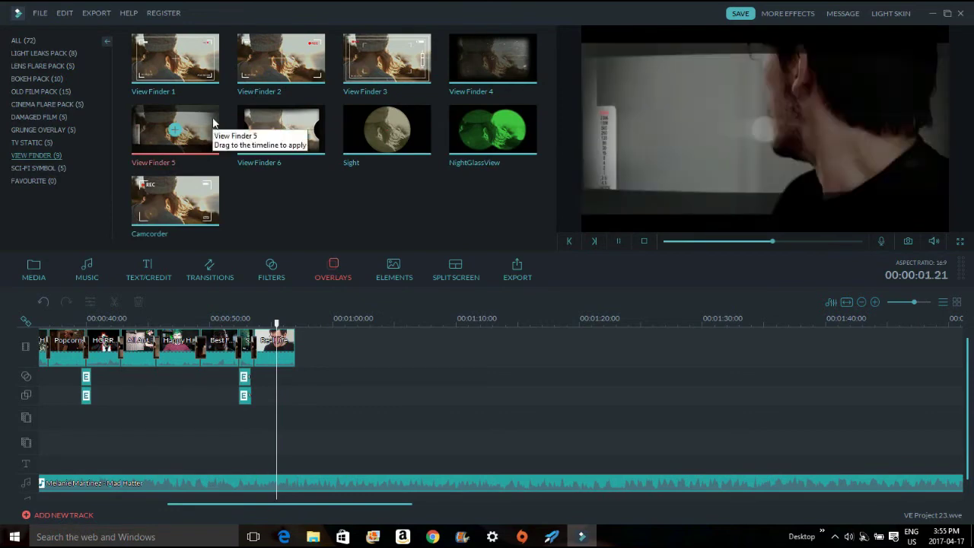
left_click(491, 61)
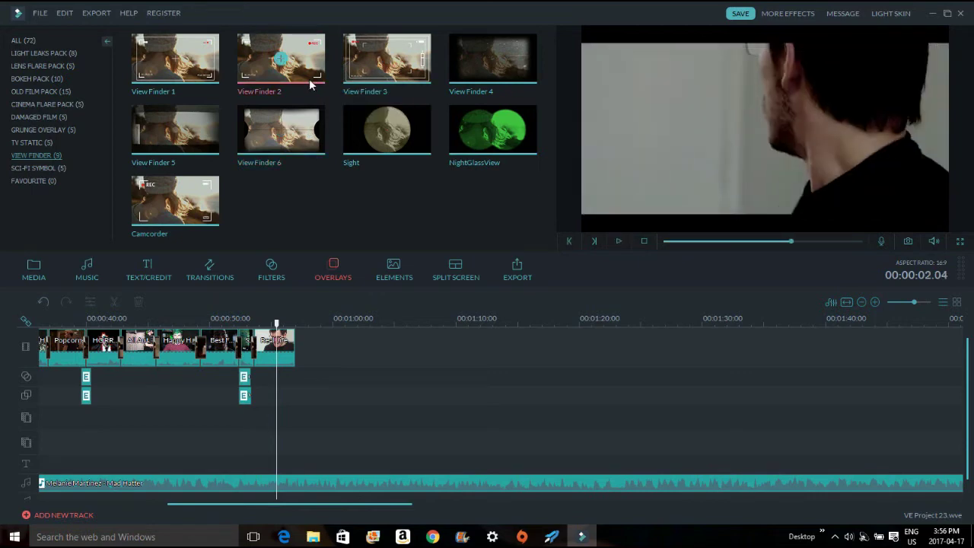
Step: Preview Grunge, Cinema Flare and Damaged Film overlays on the Real Life Minecraft clip
left_click(65, 130)
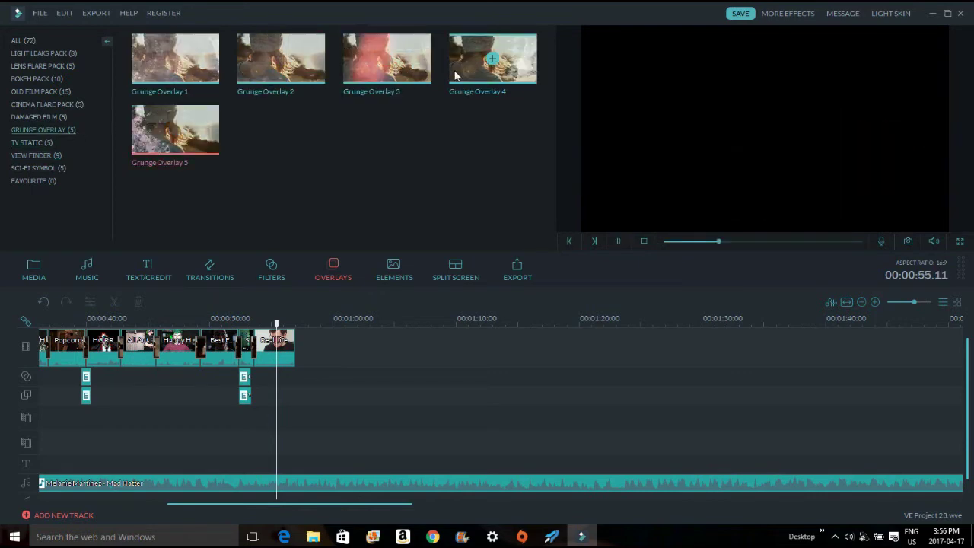
left_click(473, 74)
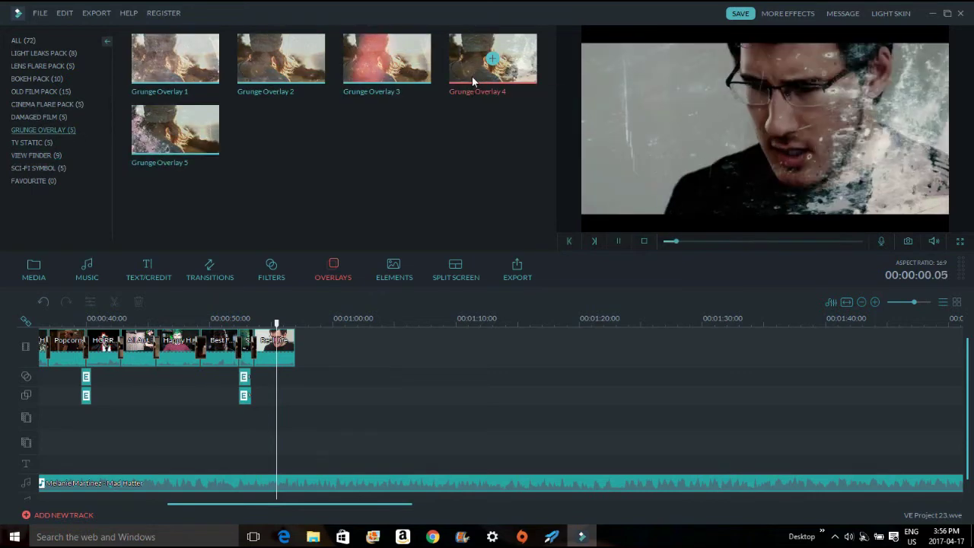
left_click(390, 81)
left_click(289, 79)
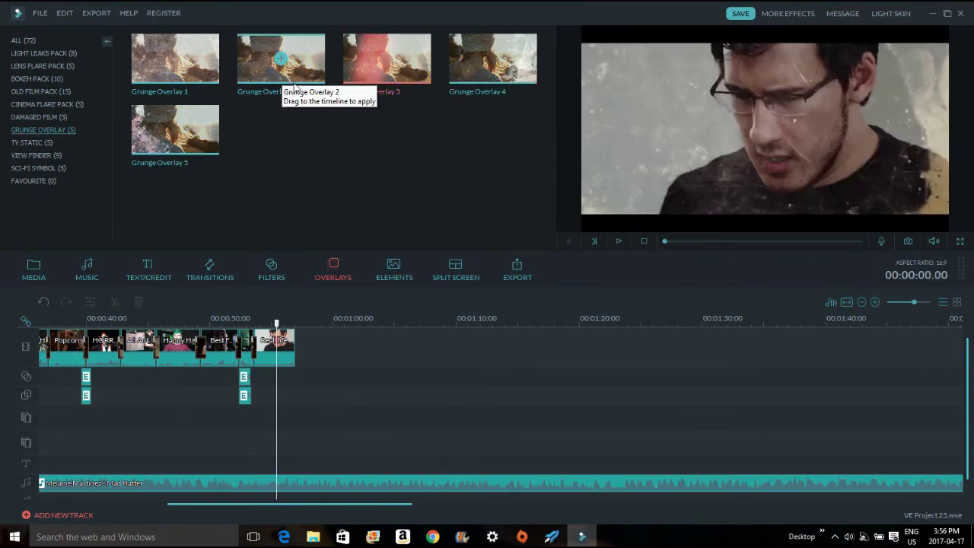
left_click(47, 104)
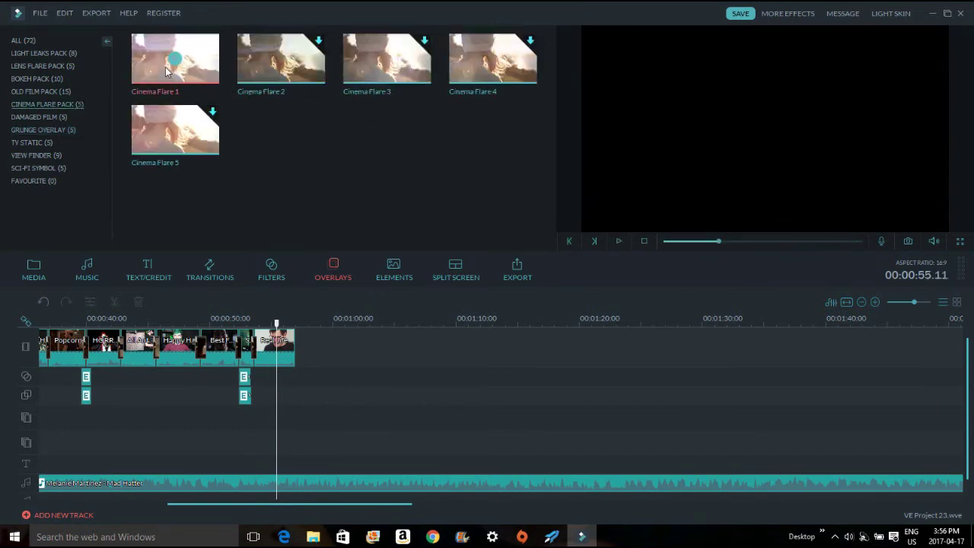
left_click(39, 117)
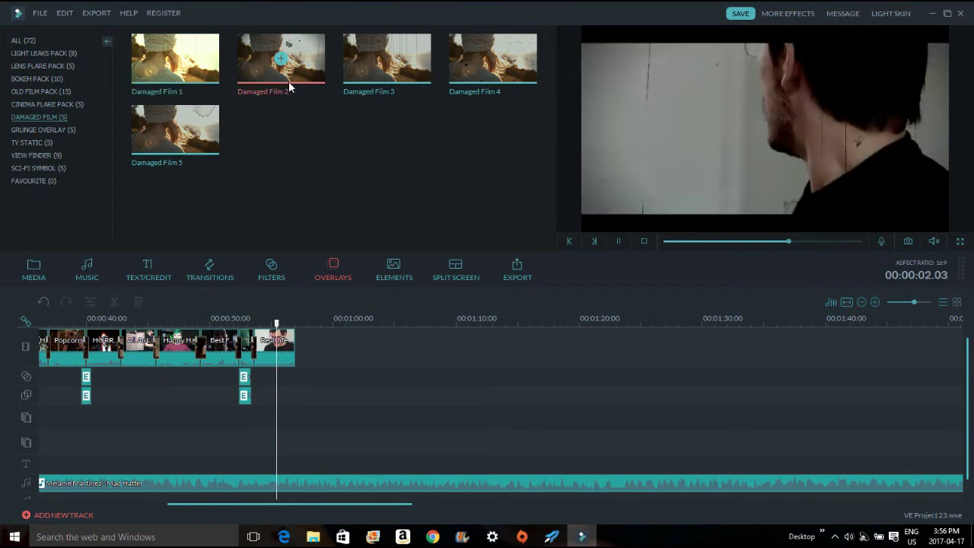
left_click(451, 80)
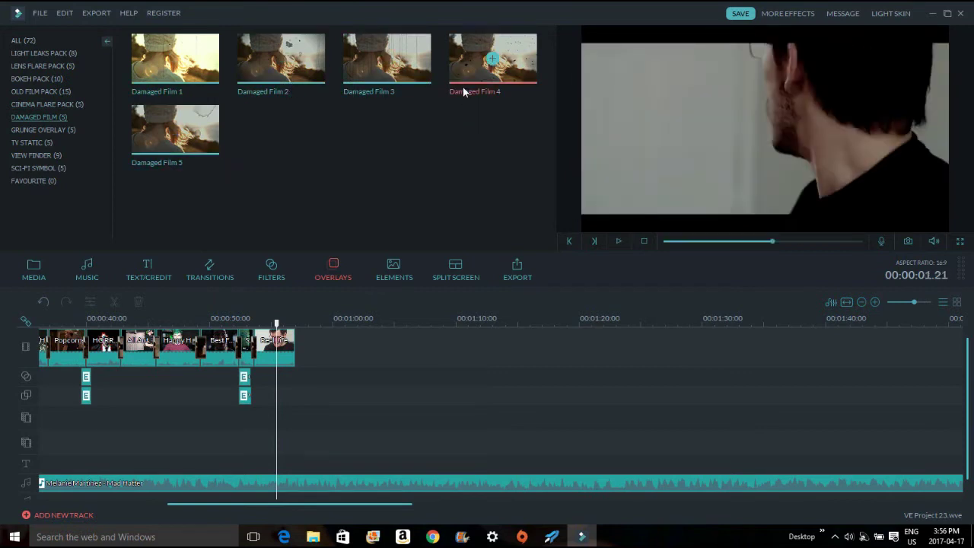
Step: Place the Damaged Film 4 overlay under the Real Life Minecraft clip, split it at 00:00:56.23 and remove the excess
left_click_drag(465, 83, 310, 380)
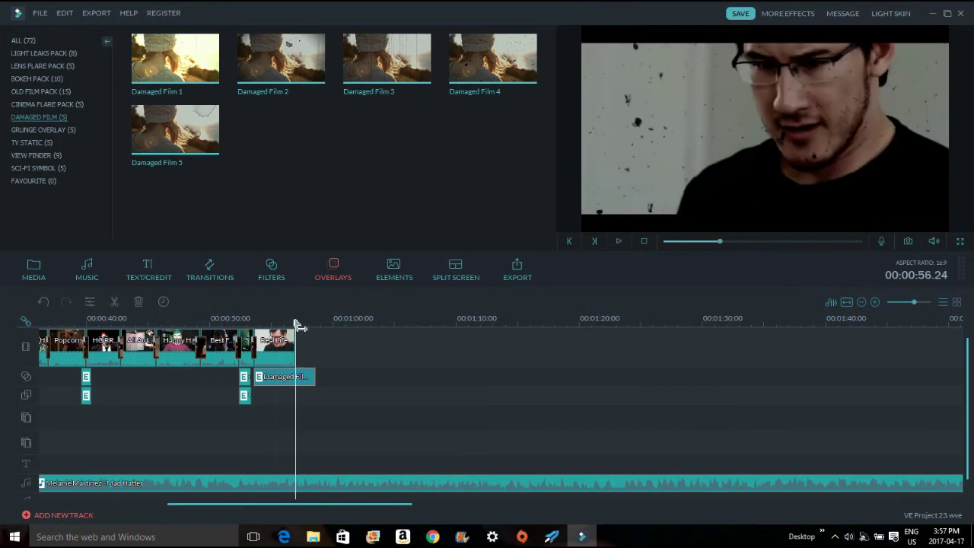
right_click(296, 376)
left_click(365, 474)
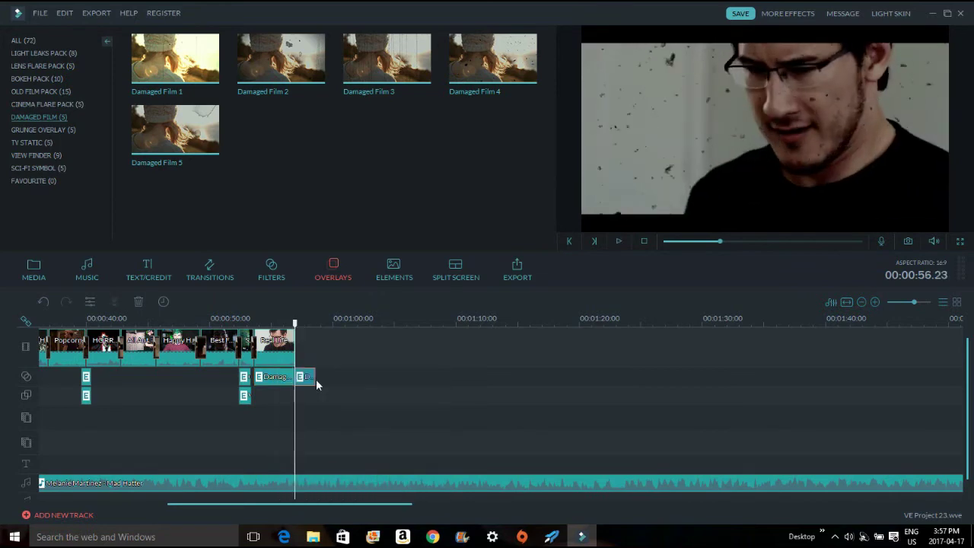
right_click(307, 381)
left_click(331, 420)
Step: Add the VCR distortion filter on the second effect track midway through the Real Life Minecraft clip and trim it at 00:00:55.06
left_click(272, 270)
left_click(274, 318)
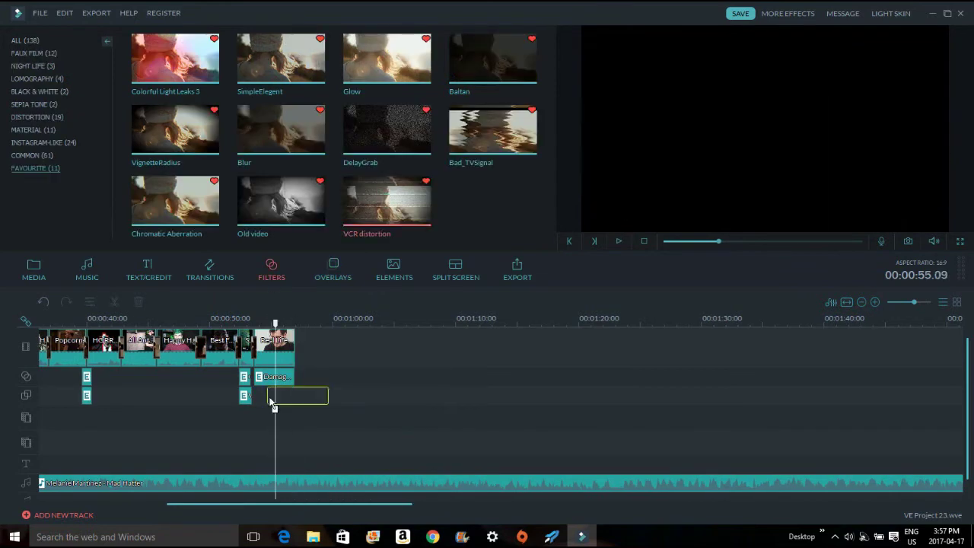
right_click(291, 399)
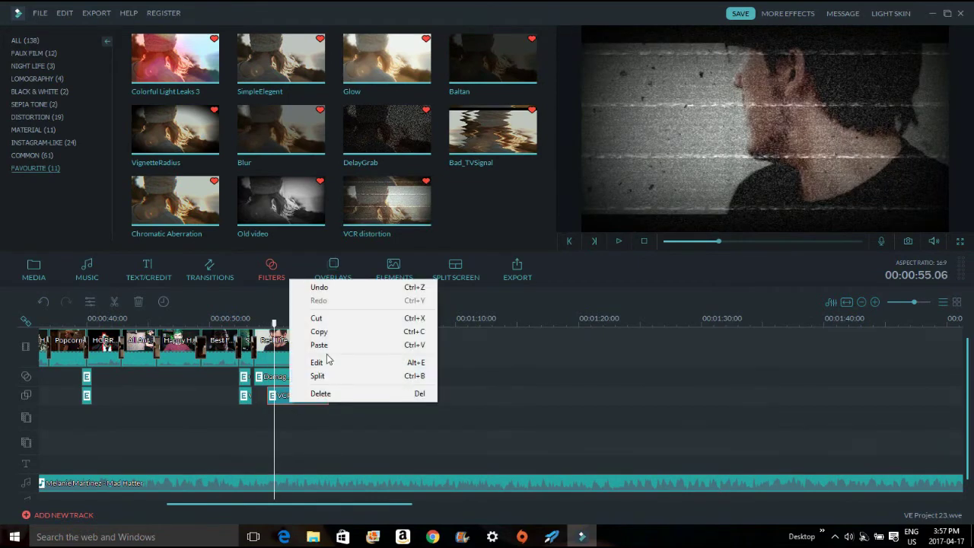
left_click(319, 382)
right_click(315, 386)
left_click(327, 503)
Step: Play the edit from the end of the pumpkin clip to review the new transition, overlay and filter
left_click(248, 317)
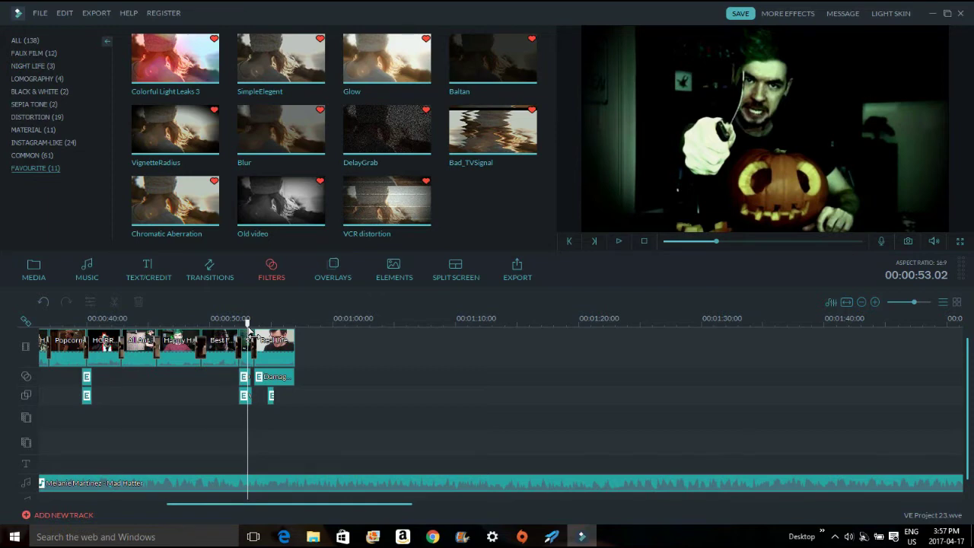
key("space")
key("space")
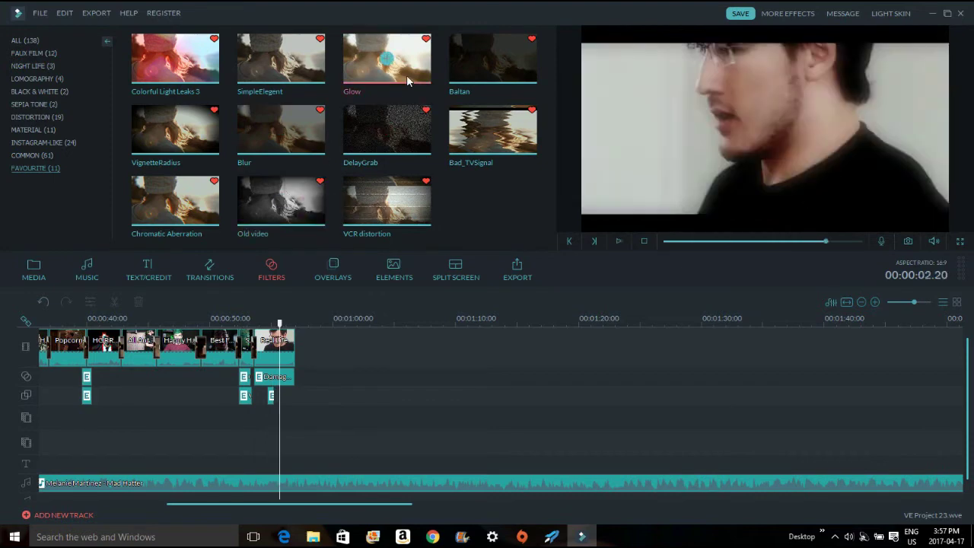
Step: Preview the Baltan and VignetteRadius filters on the Real Life Minecraft clip and check which track types can be added
left_click(492, 59)
left_click(196, 118)
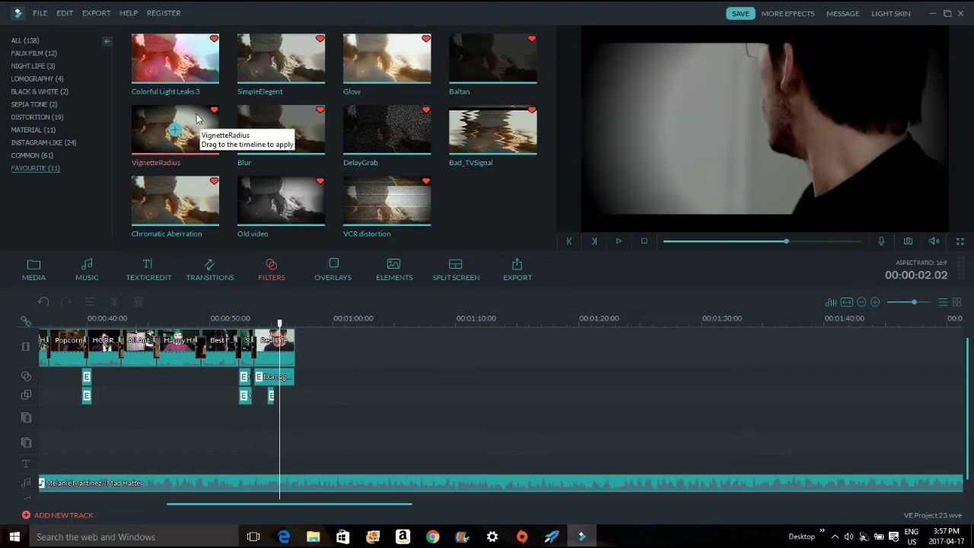
left_click(53, 515)
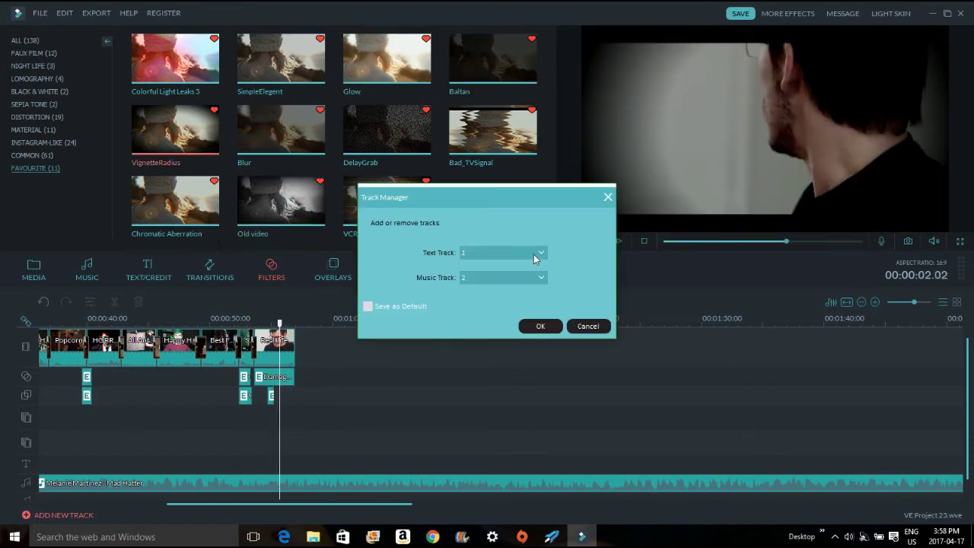
left_click(579, 322)
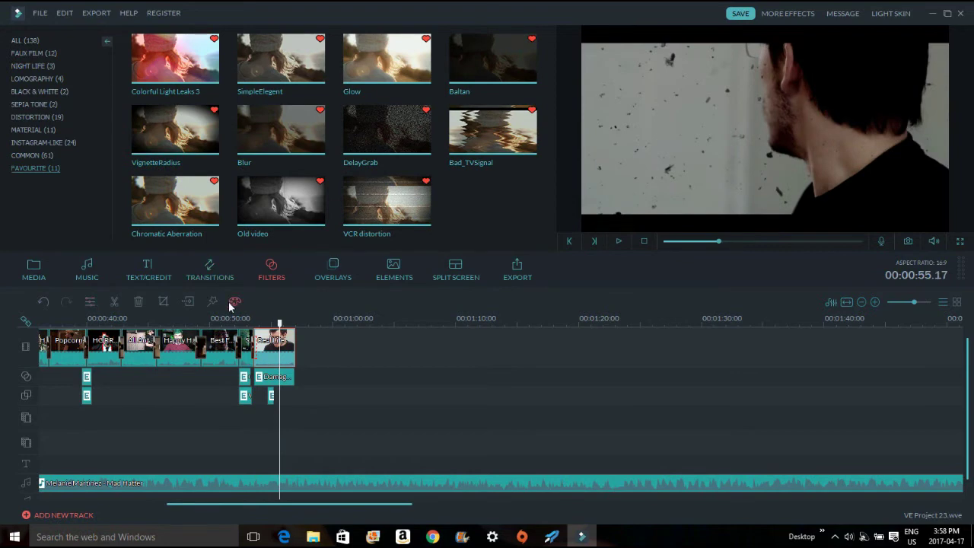
Step: Give the Real Life Minecraft clip a vignette with amount -100, size 94, roundness 0 and highlights 33, and play the result
left_click(234, 302)
left_click(165, 339)
left_click_drag(229, 366, 144, 403)
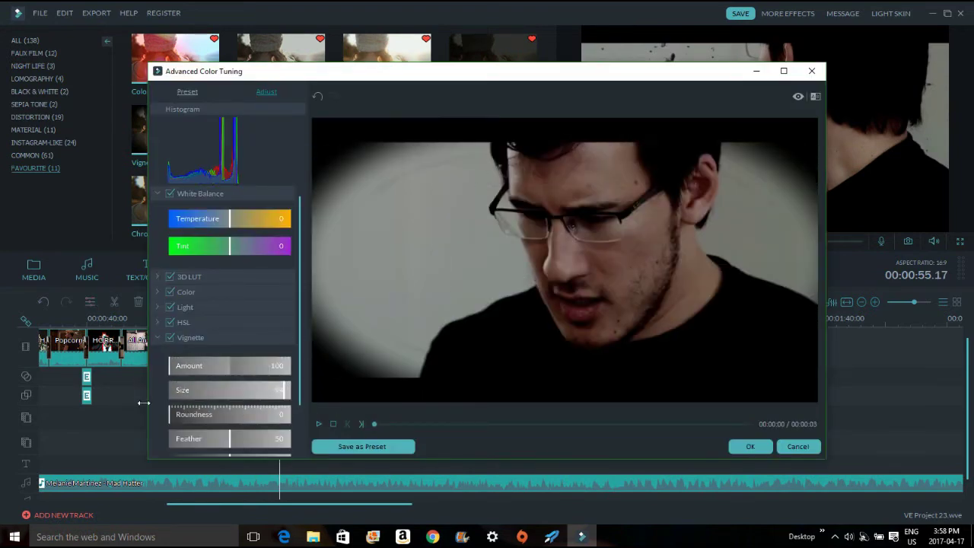
scroll(232, 412, "down", 1)
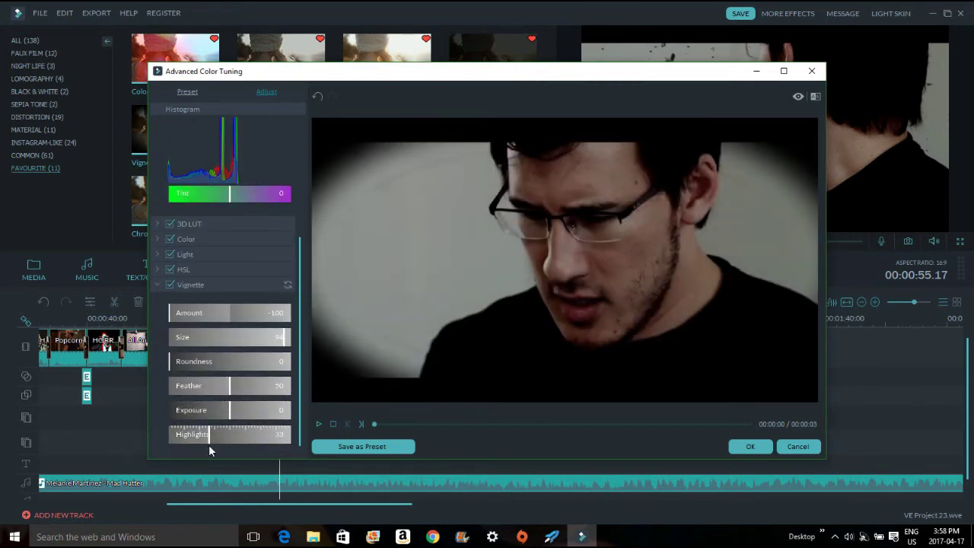
left_click(750, 445)
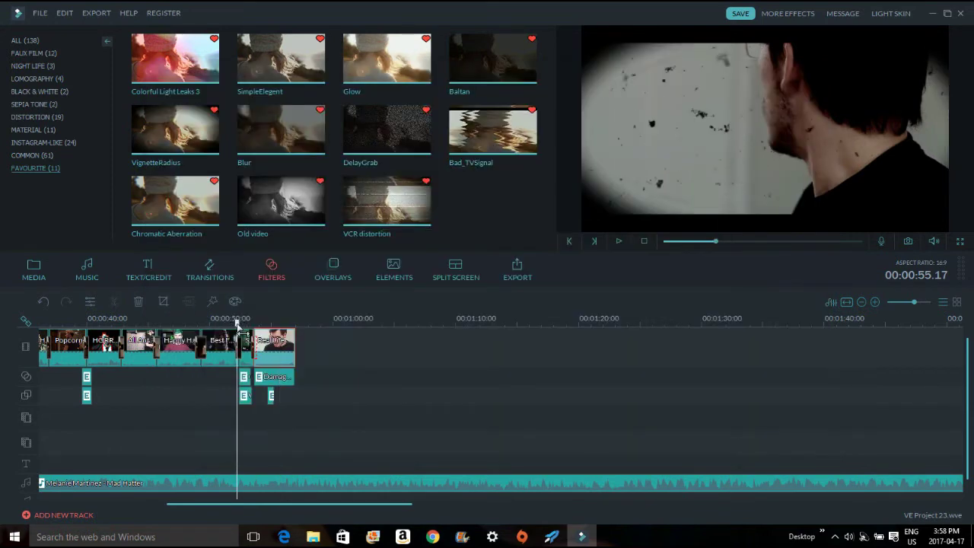
key("space")
key("space")
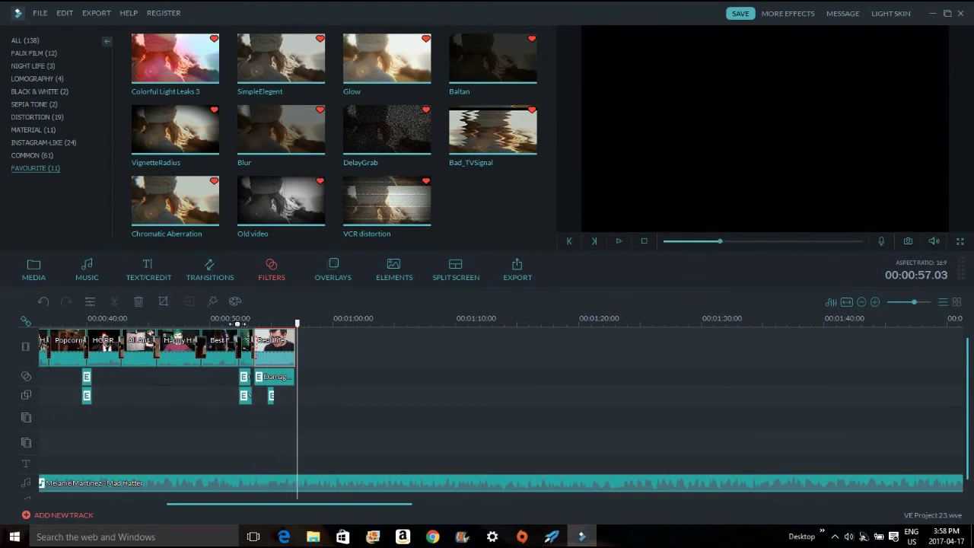
Step: Place the FREEDOM! video on the first picture-in-picture track over the Real Life Minecraft clip, starting at 00:00:54.17
left_click_drag(297, 325, 286, 325)
left_click(34, 269)
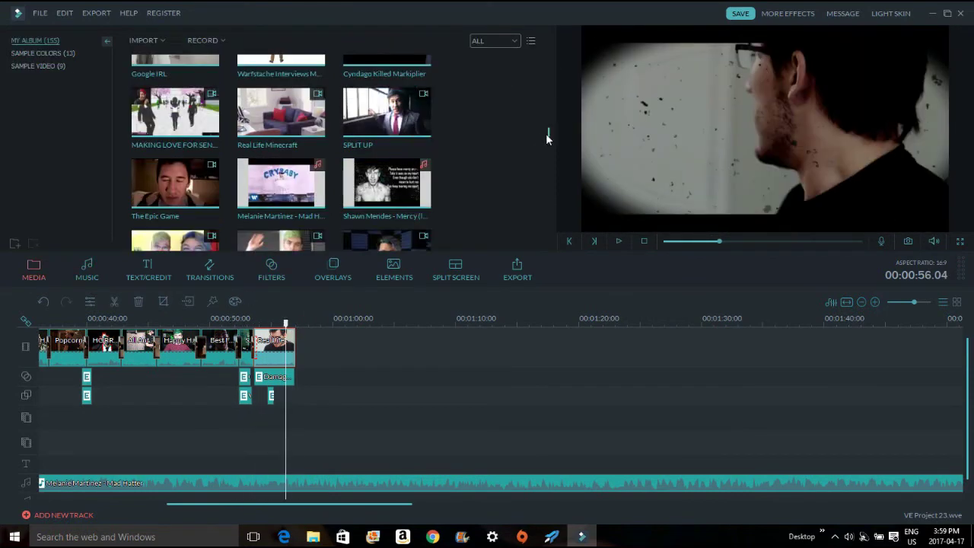
scroll(541, 228, "down", 6)
left_click_drag(387, 213, 273, 419)
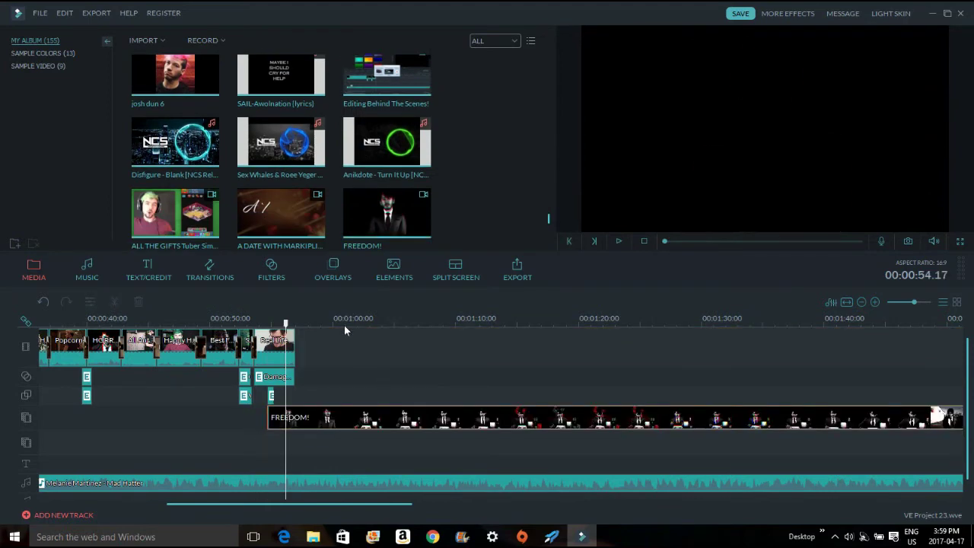
Step: Play the FREEDOM! overlay, split it at 00:00:55.20 and cut the remaining footage after the split
key("space")
key("space")
right_click(281, 420)
left_click(327, 365)
right_click(316, 414)
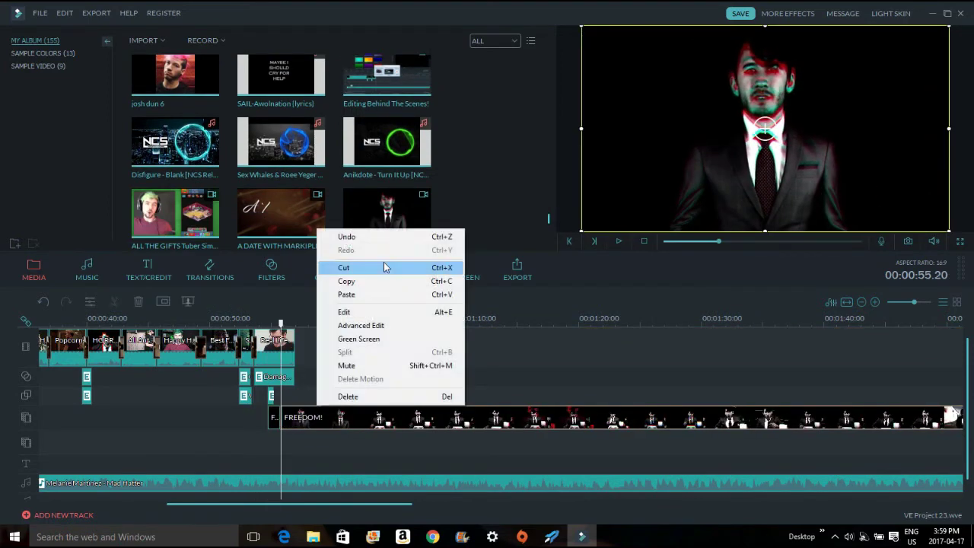
left_click(385, 266)
Step: Key out the black background of the short FREEDOM! overlay using Chroma Key at the lowest intensity level
left_click(275, 416)
double_click(278, 415)
left_click(467, 278)
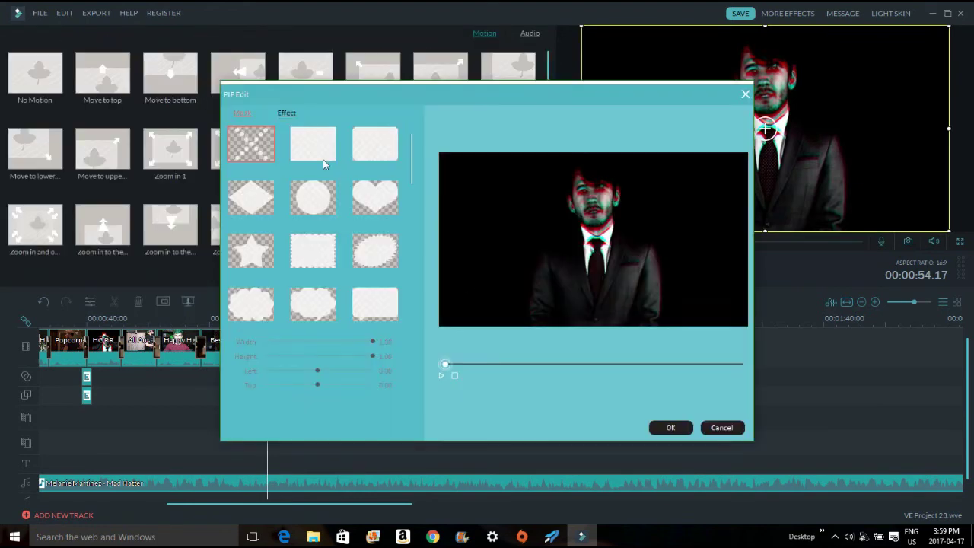
left_click(286, 113)
left_click(231, 146)
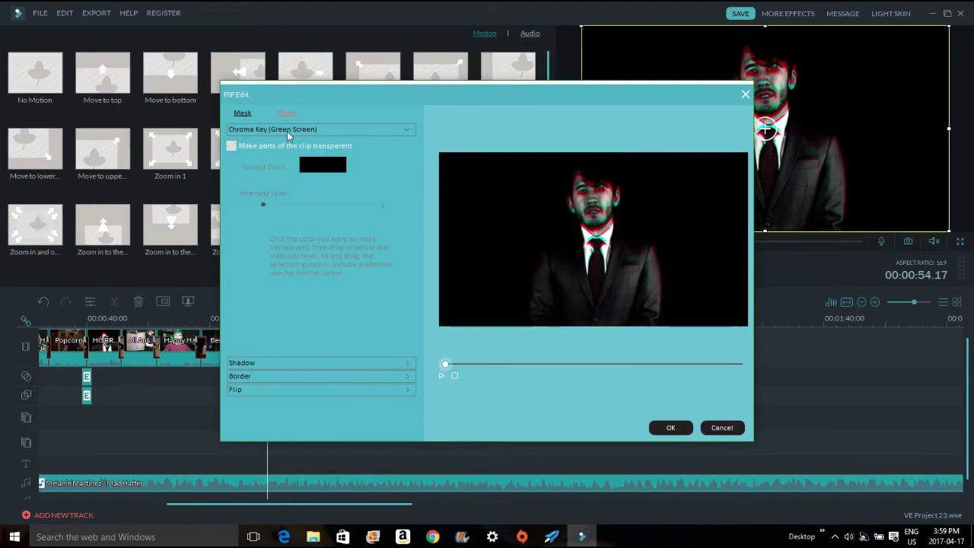
left_click(305, 145)
left_click(441, 375)
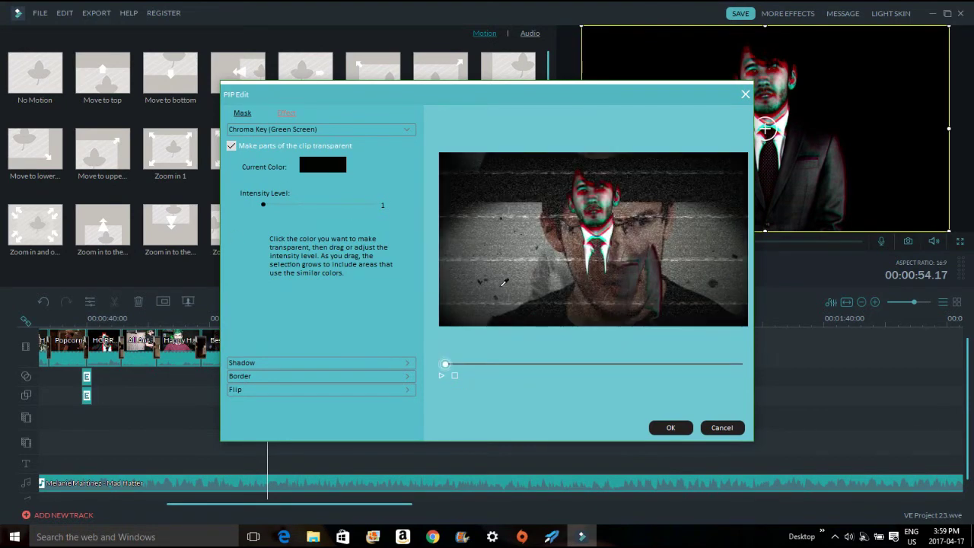
left_click(689, 204)
left_click(670, 204)
left_click(670, 204)
left_click_drag(263, 205, 227, 224)
left_click(668, 427)
Step: Apply the Fade motion to the FREEDOM! overlay, shift it to the left side of the frame, and play the section
left_click(618, 240)
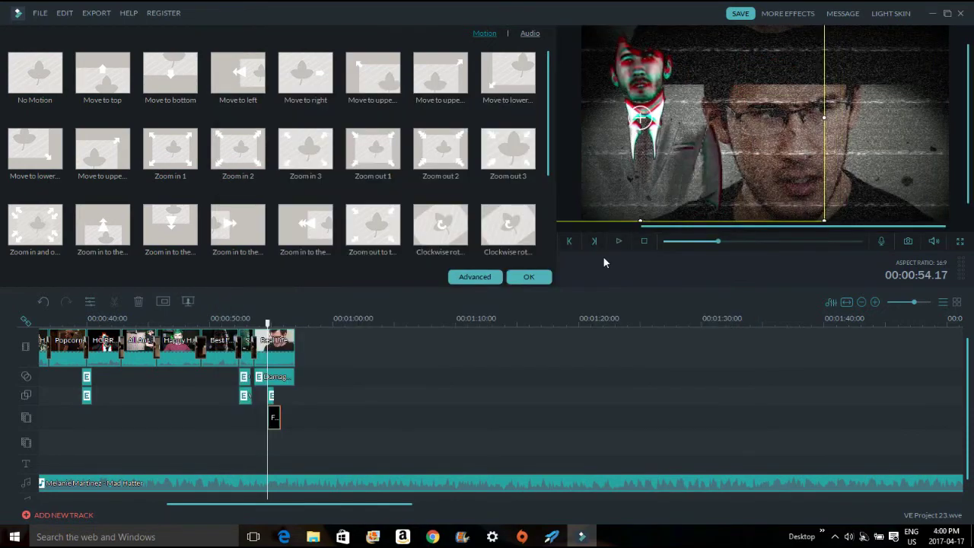
key("space")
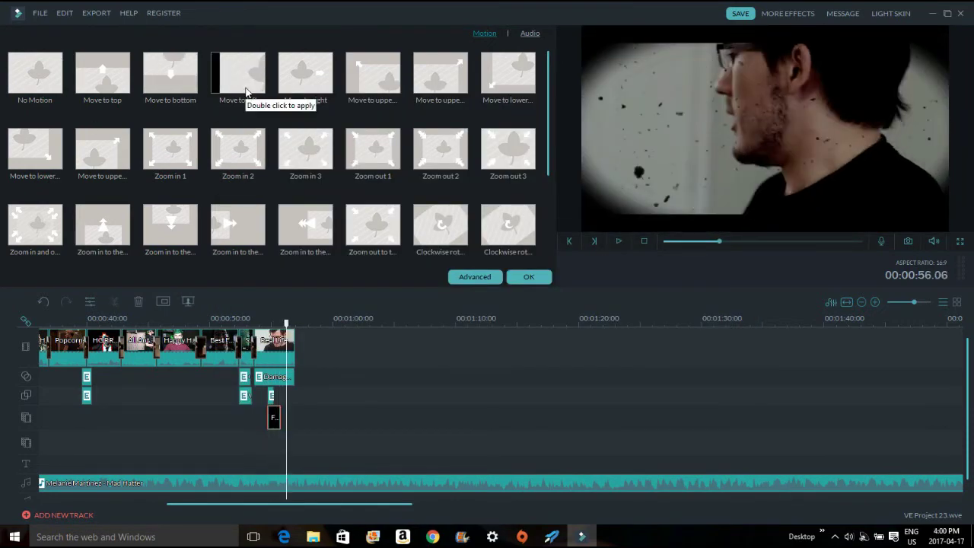
scroll(549, 172, "down", 3)
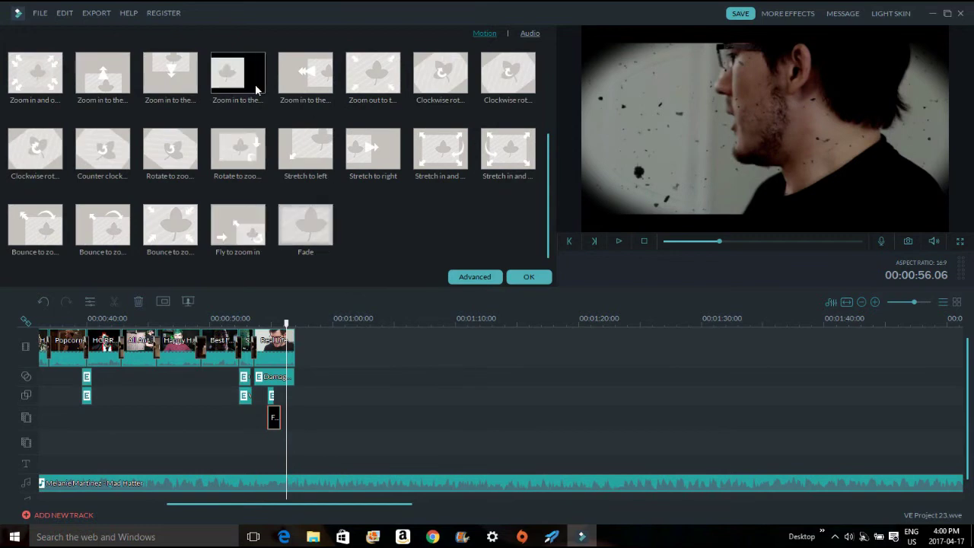
left_click(320, 223)
left_click_drag(270, 327, 276, 327)
left_click_drag(754, 146, 607, 157)
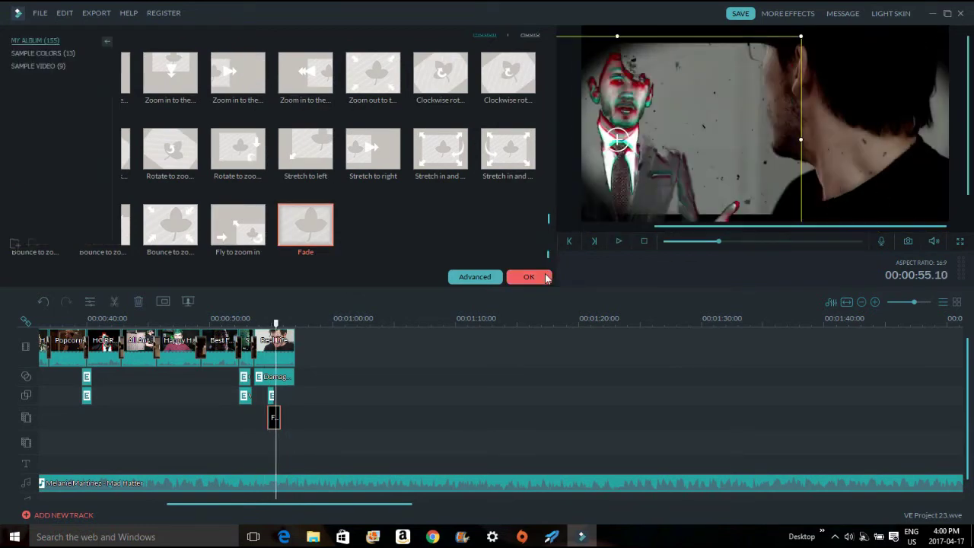
left_click(530, 276)
key("space")
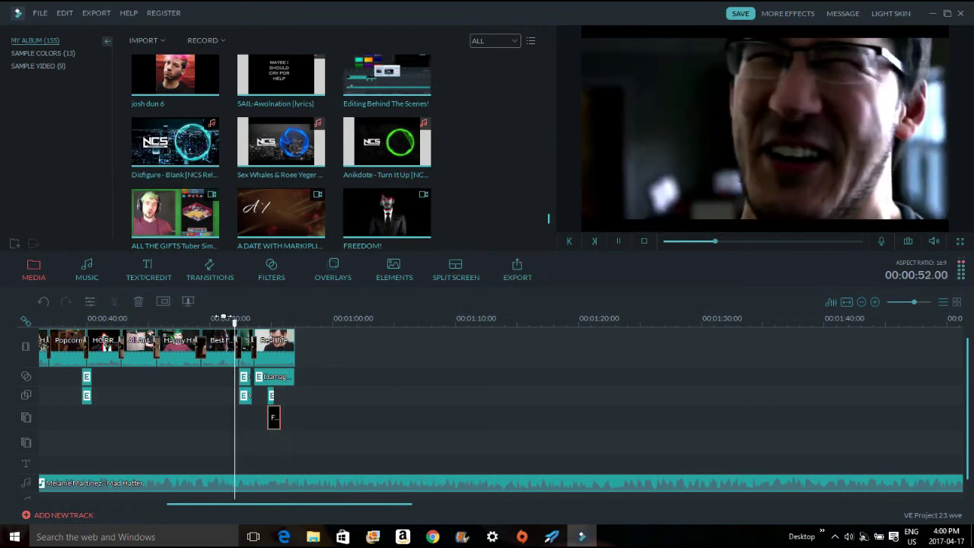
key("space")
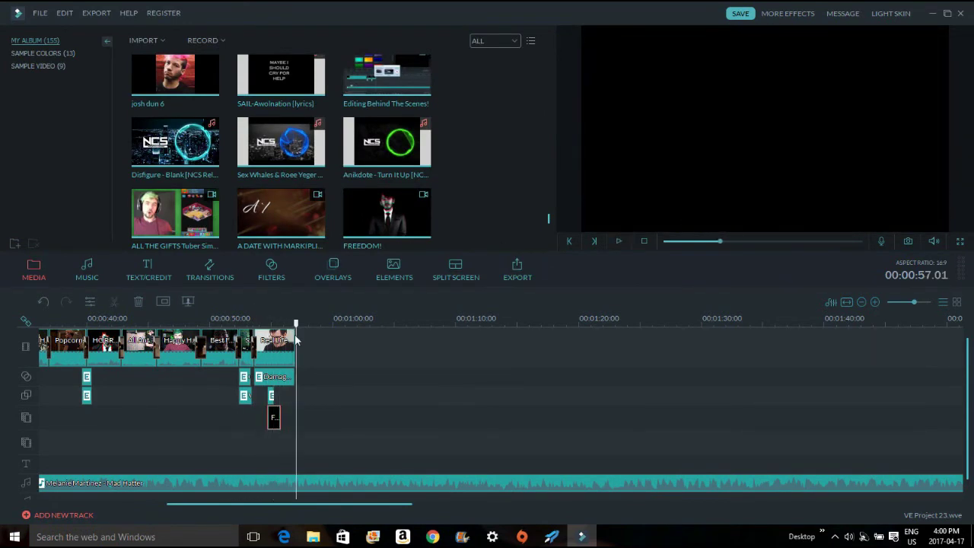
Step: Add the Chromatic Aberration filter above the FREEDOM! overlay, split it at 00:00:55.20 and remove the part after the split
left_click_drag(274, 327, 283, 326)
left_click(272, 269)
left_click_drag(175, 200, 282, 397)
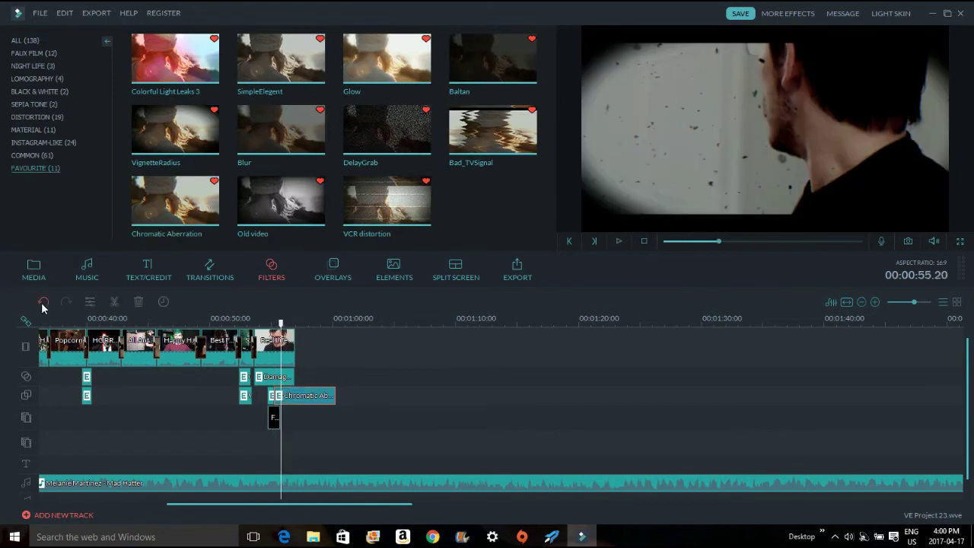
right_click(291, 399)
left_click(373, 499)
right_click(312, 398)
left_click(339, 438)
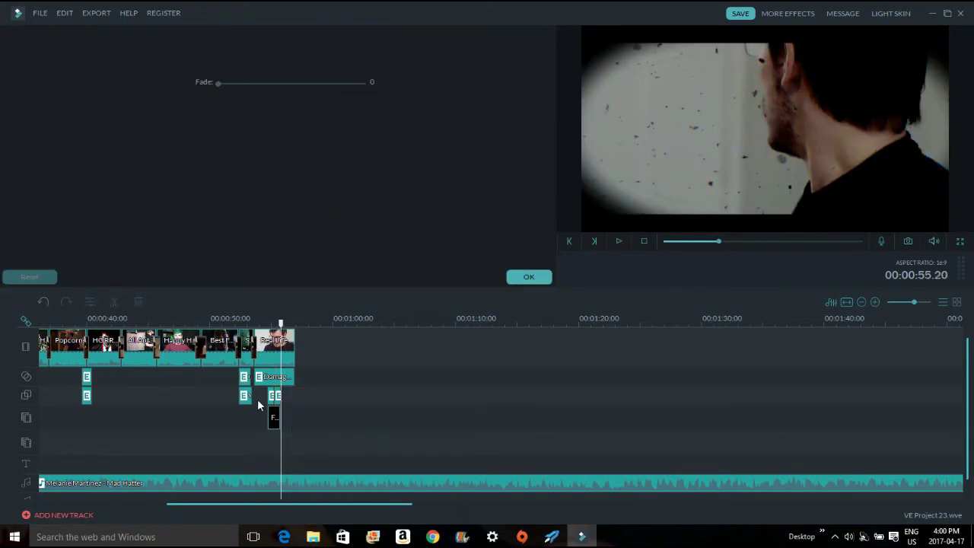
Step: Set the new Chromatic Aberration filter's fade to about two thirds of its range, comparing it in playback with fade 300
left_click(277, 396)
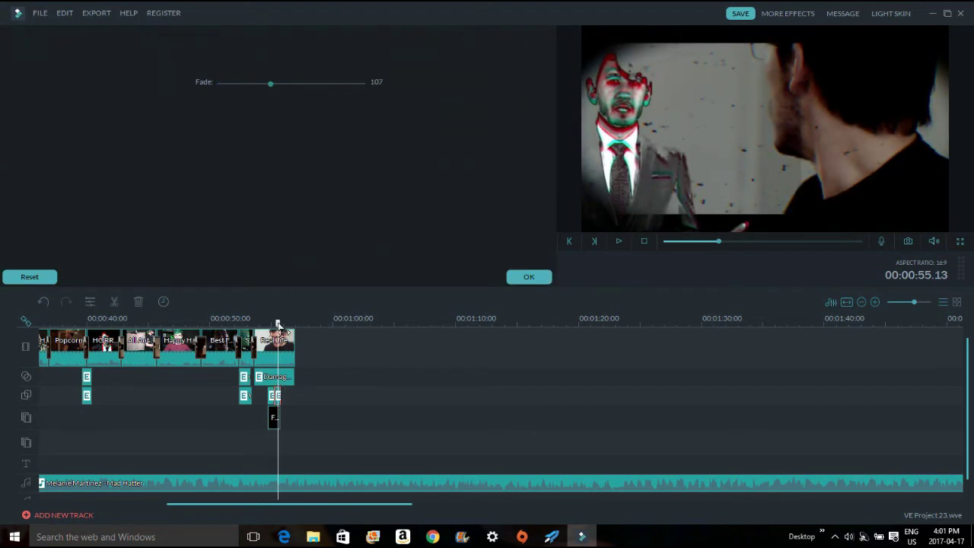
left_click_drag(278, 323, 277, 324)
key("space")
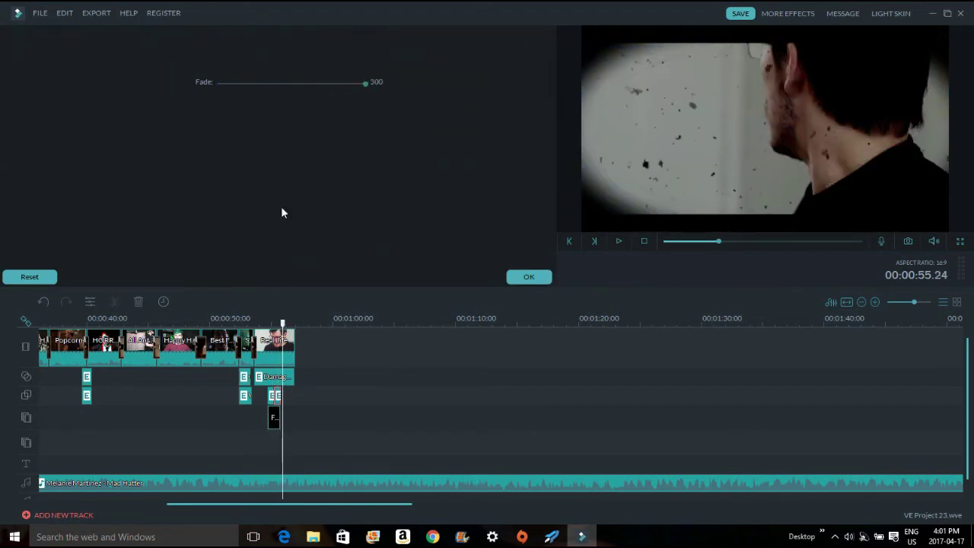
left_click_drag(282, 324, 228, 324)
left_click(317, 83)
key("space")
left_click(529, 276)
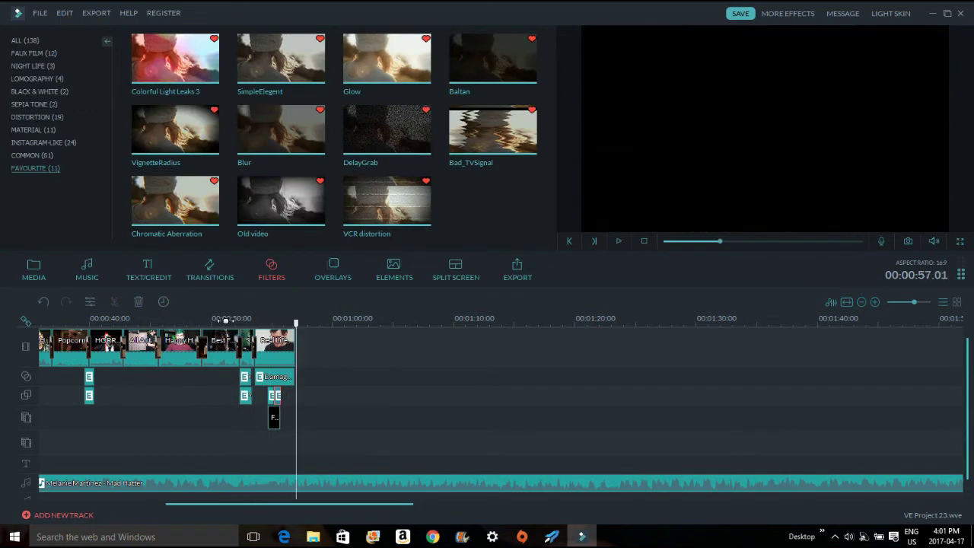
left_click_drag(277, 322, 289, 325)
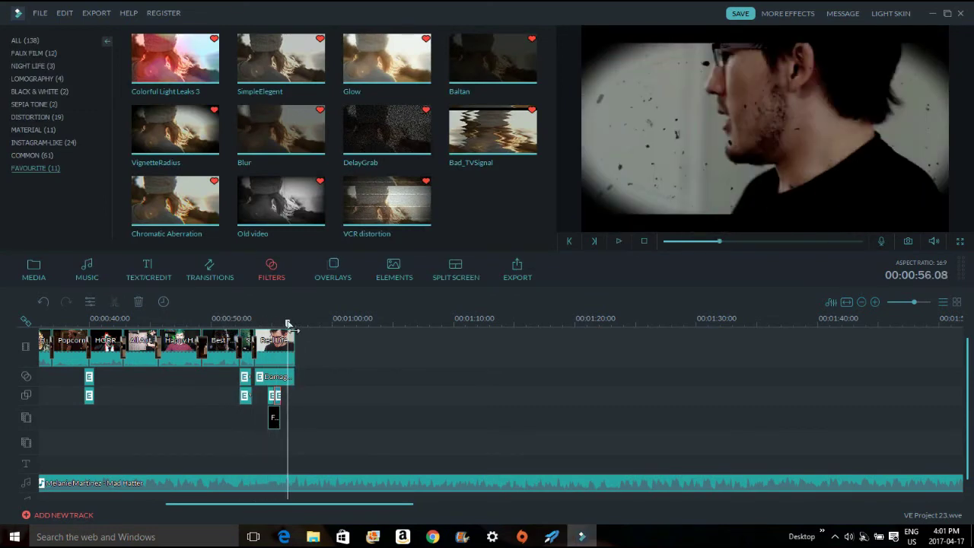
left_click(553, 536)
left_click(583, 502)
left_click(559, 219)
Step: Play the section from 00:00:53.01 and copy the existing subtitle at about 00:00:23 on the text track
left_click(151, 271)
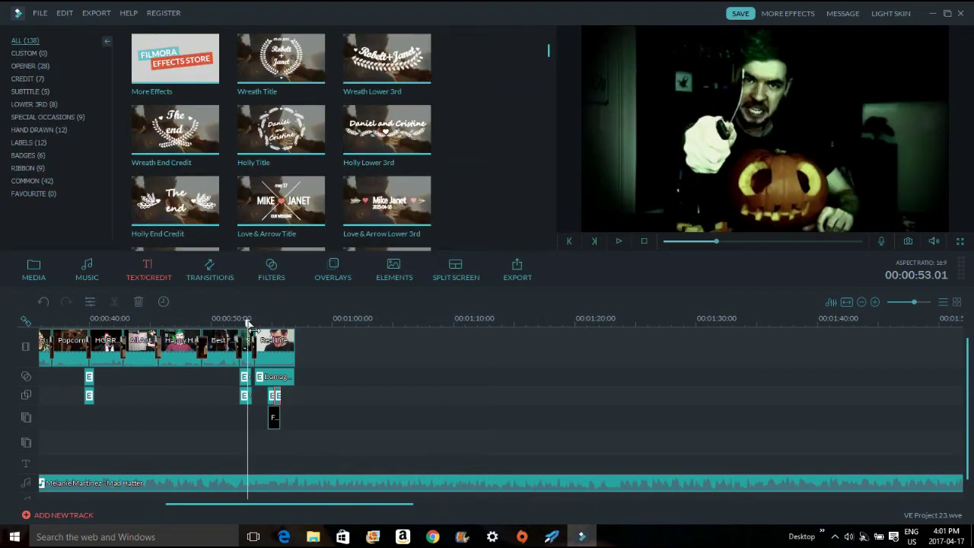
key("space")
key("space")
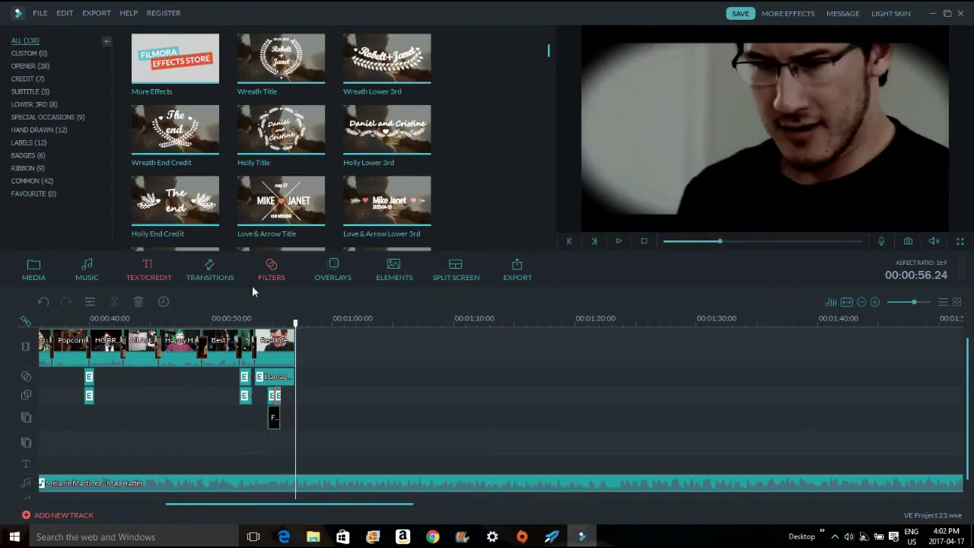
left_click(263, 321)
left_click(30, 91)
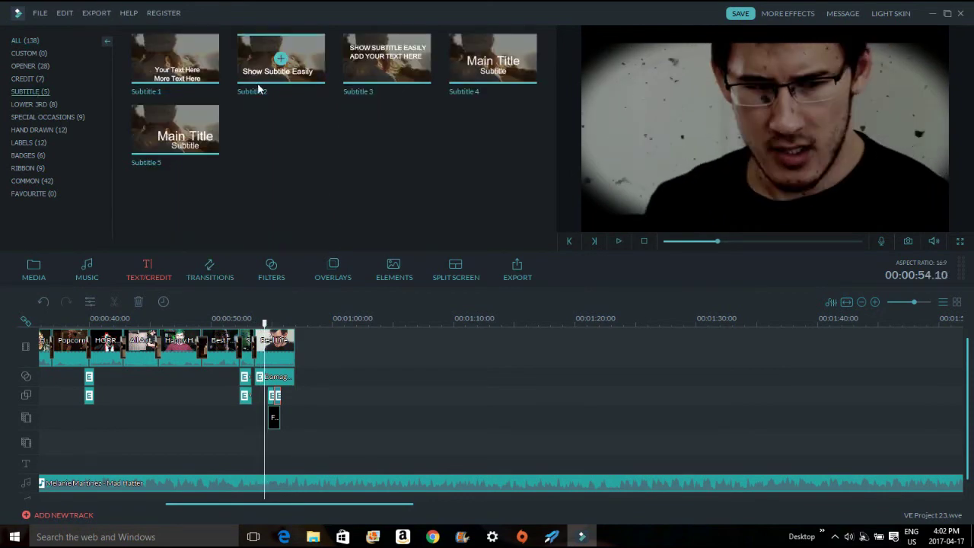
left_click_drag(199, 503, 87, 502)
right_click(325, 463)
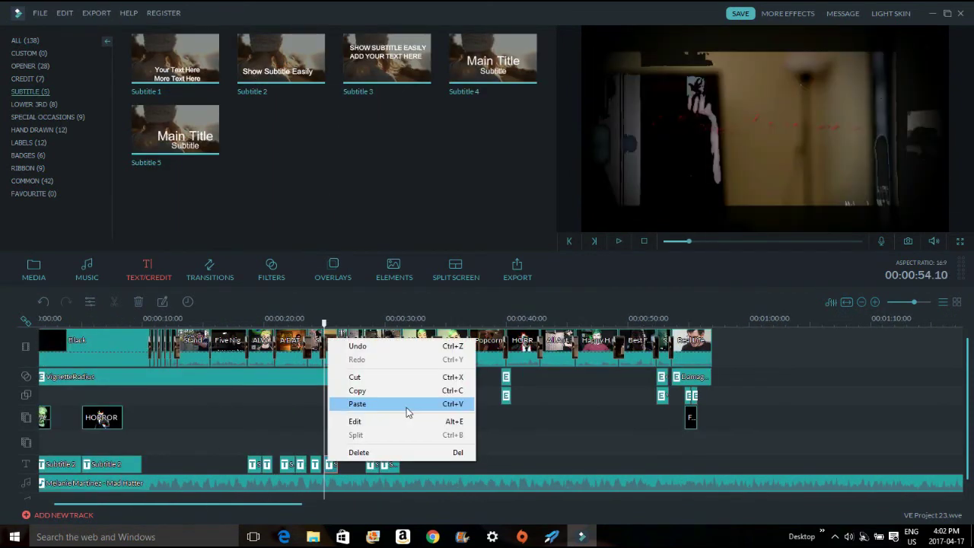
left_click(403, 391)
Step: Play the start of the Real Life Minecraft clip and paste the copied subtitle on the text track at 00:00:54.10
left_click_drag(276, 502, 411, 503)
left_click(165, 323)
key("space")
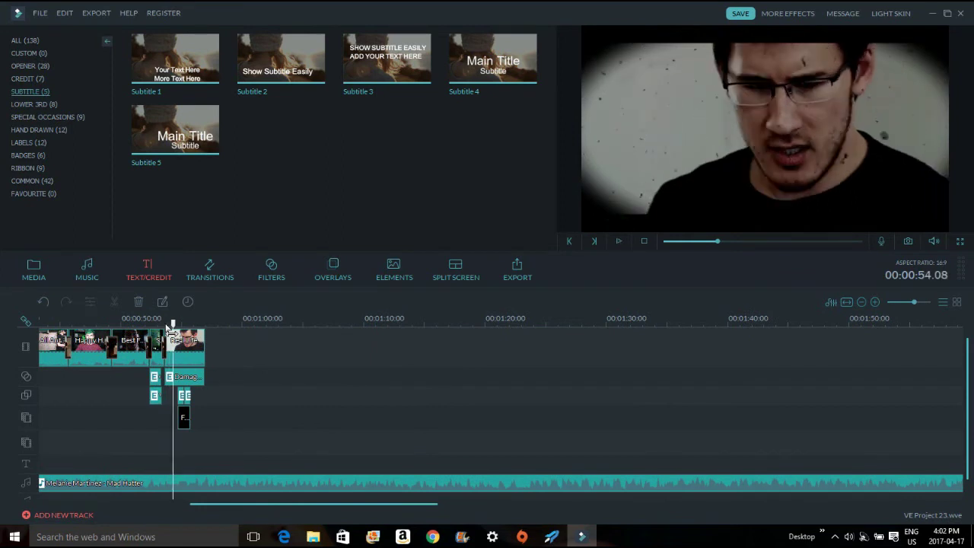
key("space")
right_click(198, 442)
left_click(247, 388)
Step: Change the pasted subtitle to "The craziest friend" and move it to the right within the frame
double_click(184, 461)
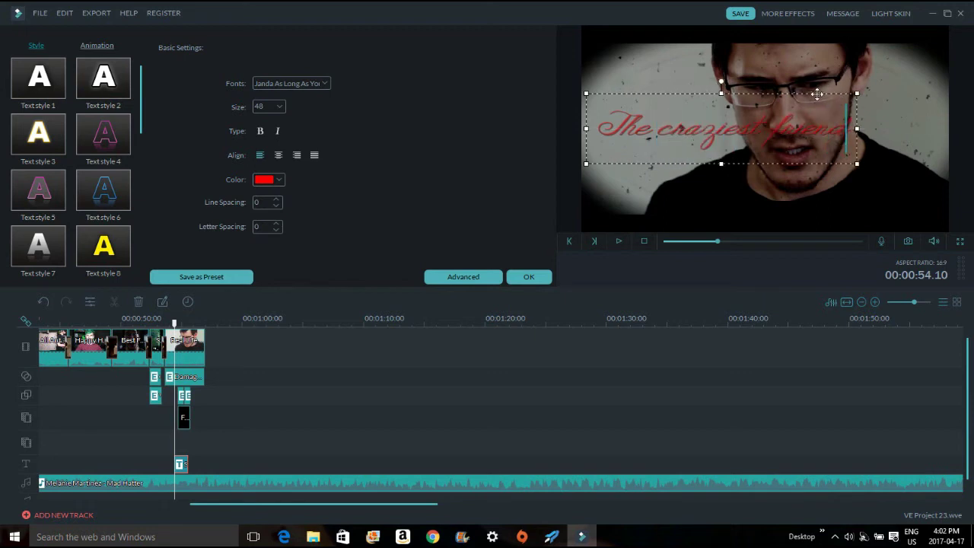
left_click_drag(816, 93, 884, 93)
Step: Compare text styles and colours for the subtitle, apply Text Style23 in white, and nudge the text slightly left
left_click(43, 241)
mouse_move(141, 110)
left_mouse_down()
mouse_move(145, 254)
mouse_move(153, 97)
left_mouse_up()
left_click(259, 193)
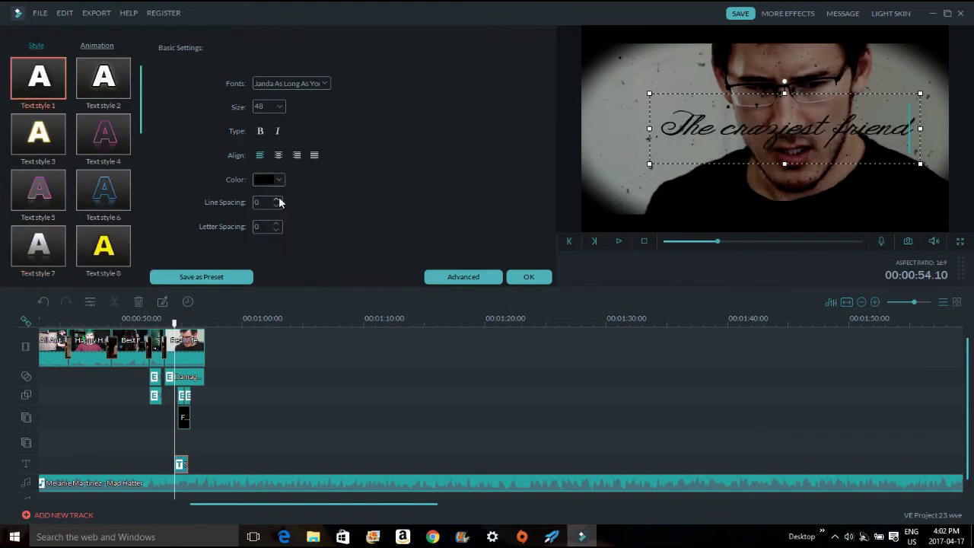
left_click(279, 181)
left_click(327, 223)
left_click_drag(143, 121, 142, 257)
left_click(42, 244)
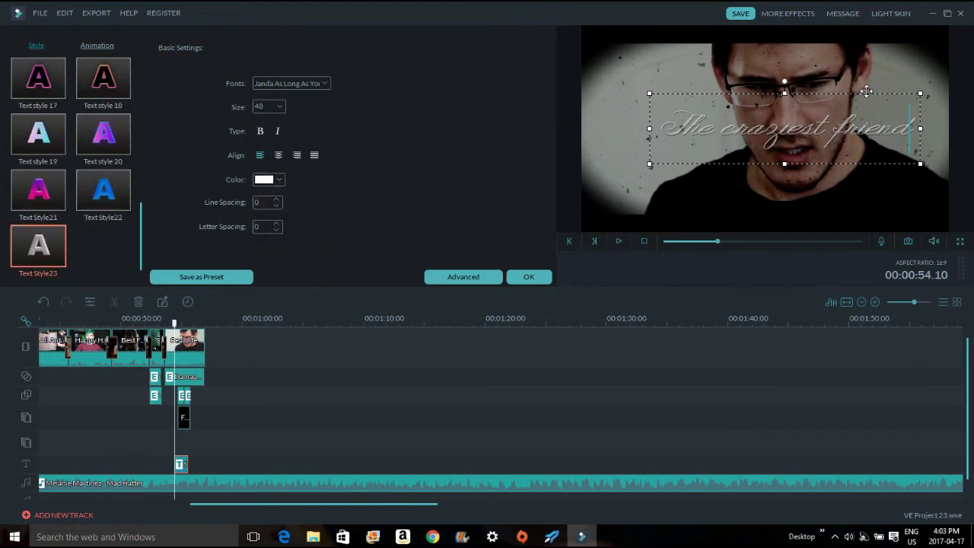
left_click_drag(866, 91, 844, 120)
Step: Try red on the letters "cr" and cyan, black and grey on the whole subtitle, and restore white
left_click_drag(737, 131, 699, 131)
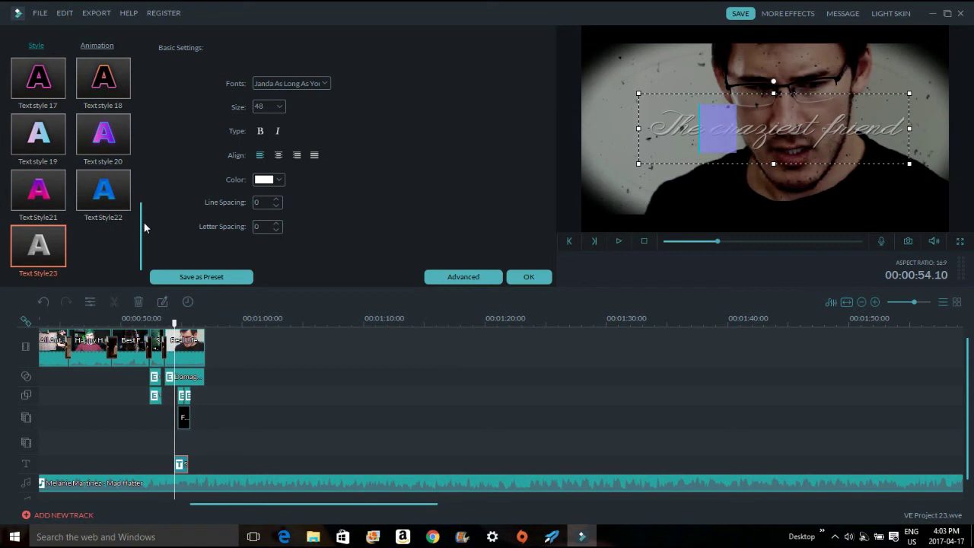
left_click(274, 180)
left_click(266, 212)
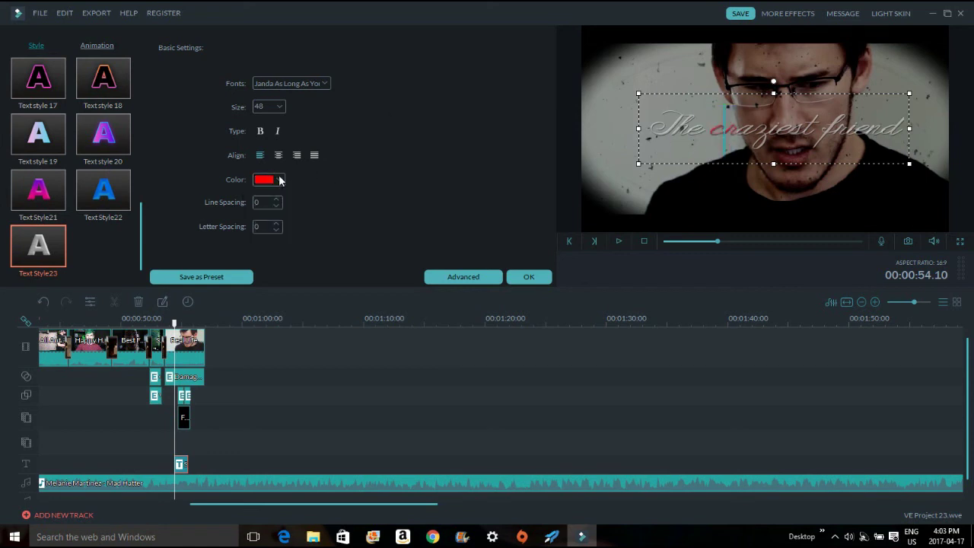
left_click(280, 179)
left_click(297, 221)
double_click(280, 178)
left_click(280, 178)
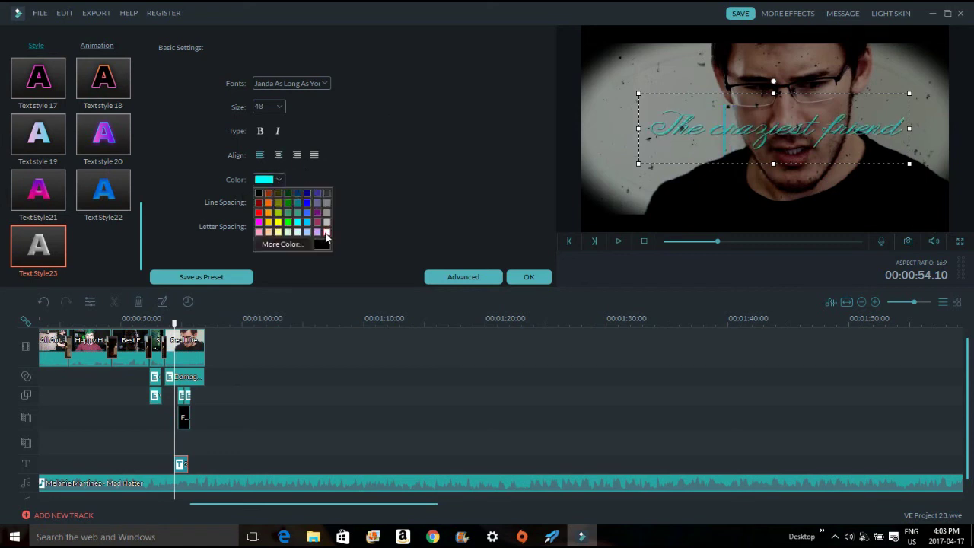
left_click(327, 233)
left_click(278, 179)
left_click(259, 193)
left_click(279, 180)
left_click(326, 222)
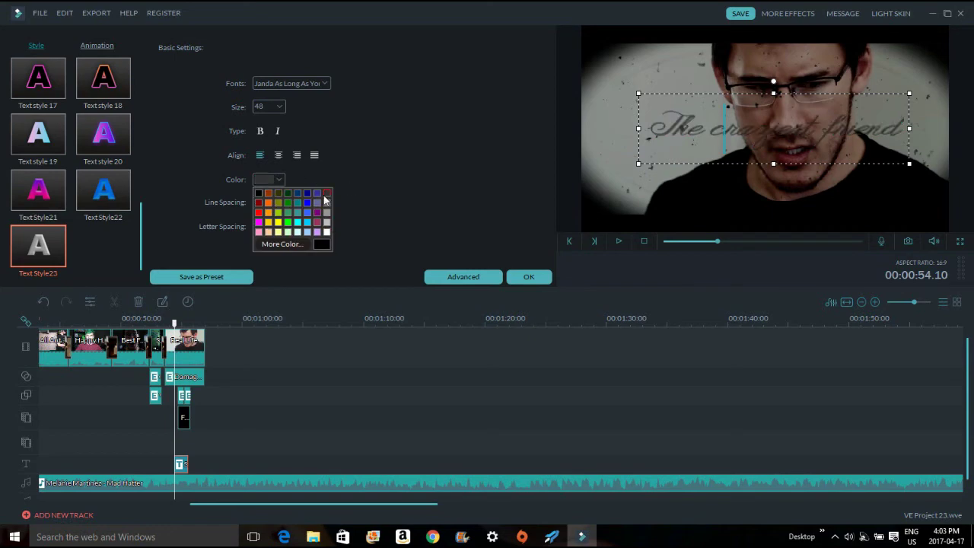
left_click(326, 232)
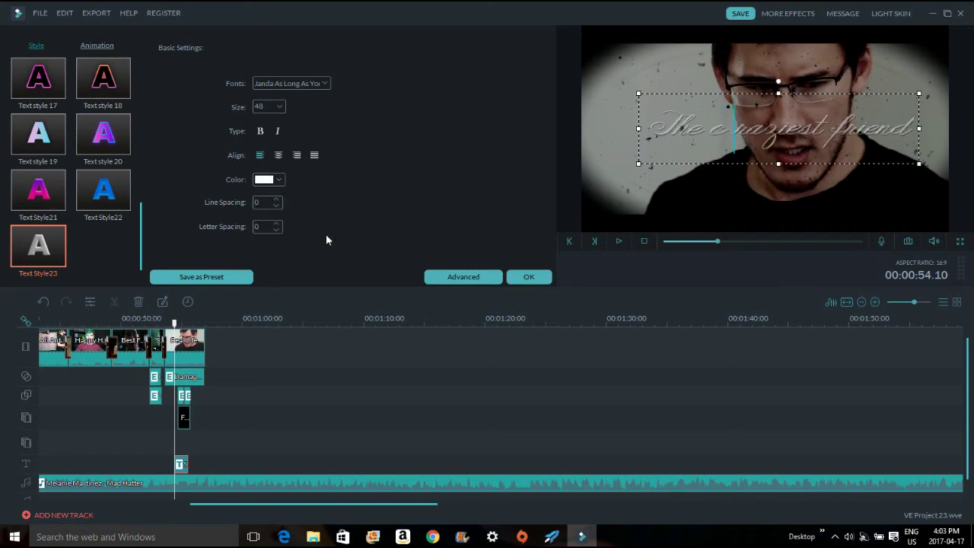
Step: Accept the subtitle edit, play it, and paste another copy of the original subtitle at 00:00:55.14
left_click(527, 277)
key("space")
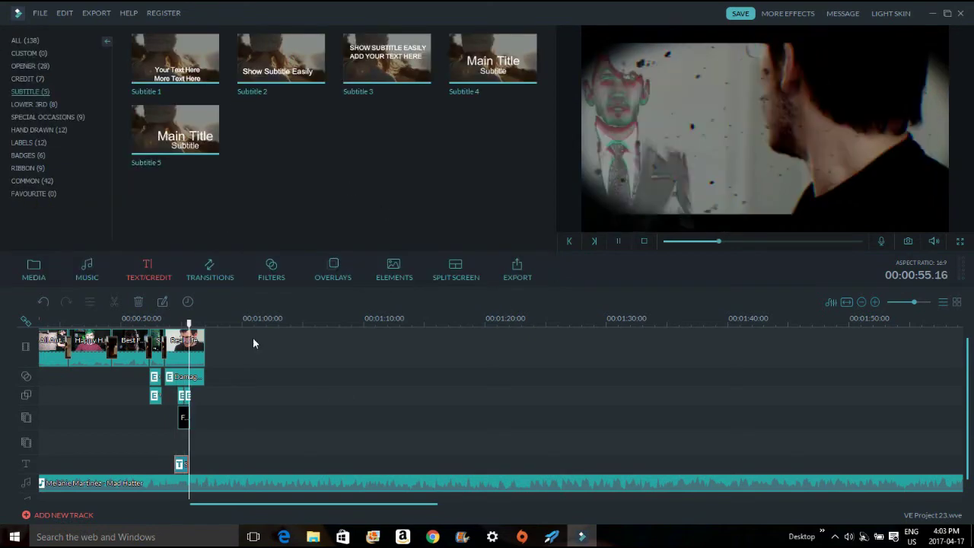
key("space")
right_click(194, 461)
left_click_drag(190, 324, 188, 325)
right_click(200, 468)
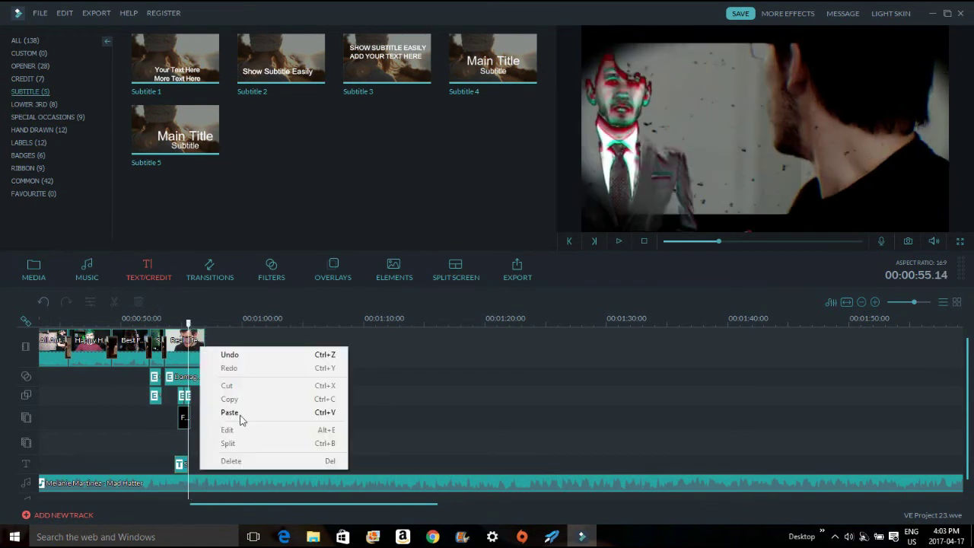
left_click(240, 414)
Step: Change the second pasted subtitle to "That you've ever had" in white and play both subtitles
double_click(195, 464)
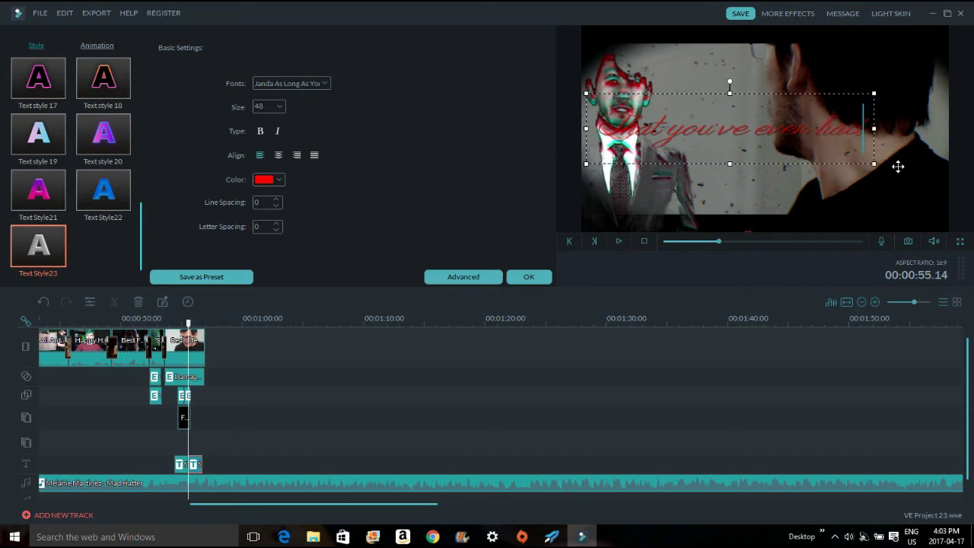
left_click(326, 231)
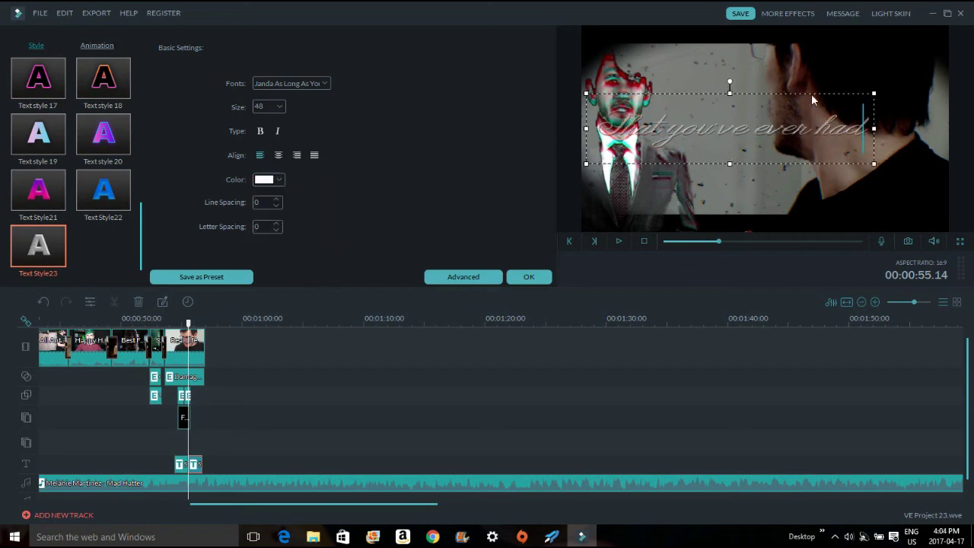
left_click(528, 276)
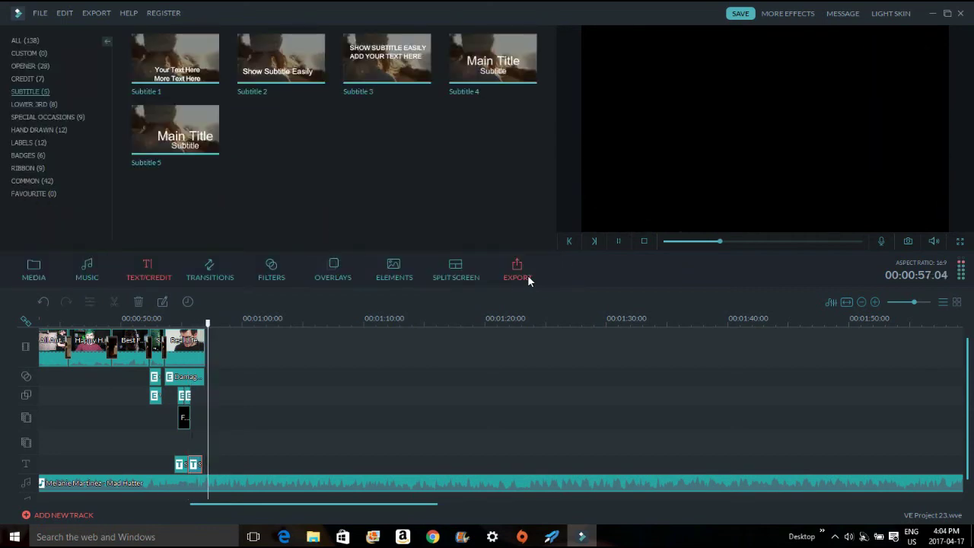
left_click(155, 319)
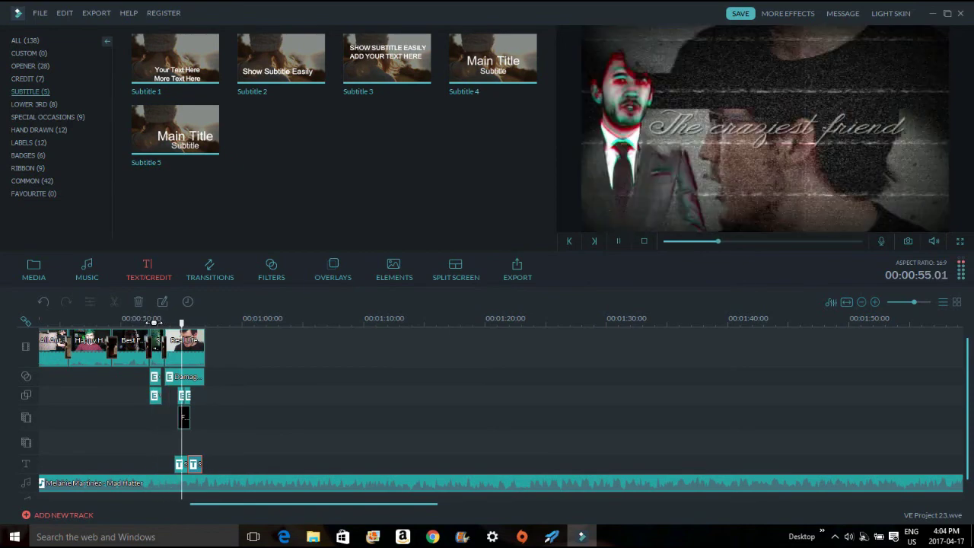
key("space")
Step: Set the brightness of the last clip on the video track to -88 and apply the Gravity 3D LUT
double_click(183, 350)
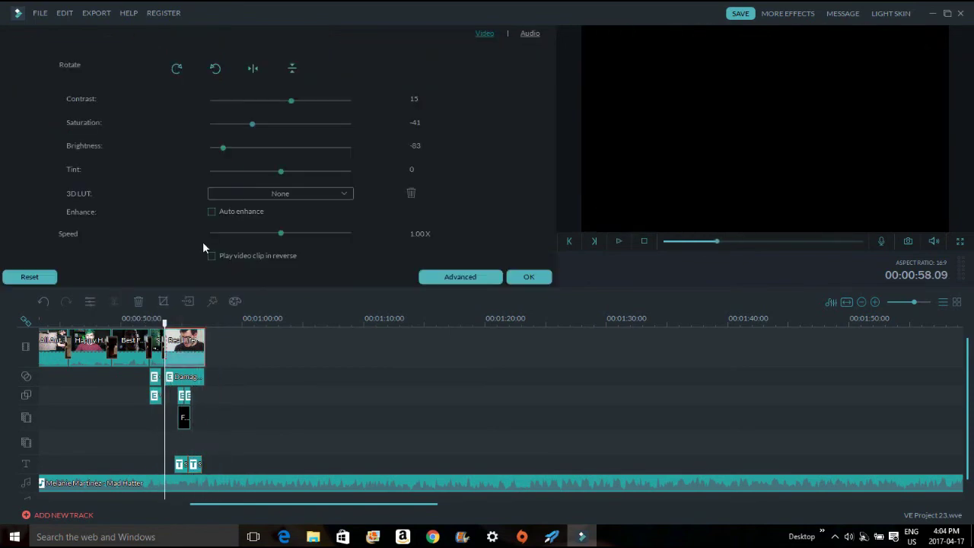
key("space")
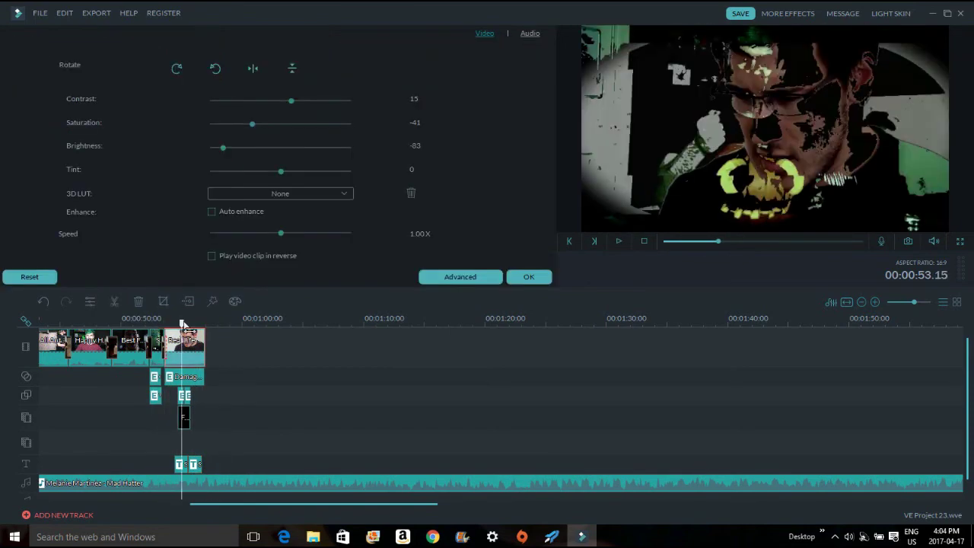
left_click_drag(223, 148, 219, 147)
left_click(311, 195)
left_click(281, 320)
left_click(344, 193)
left_click(216, 317)
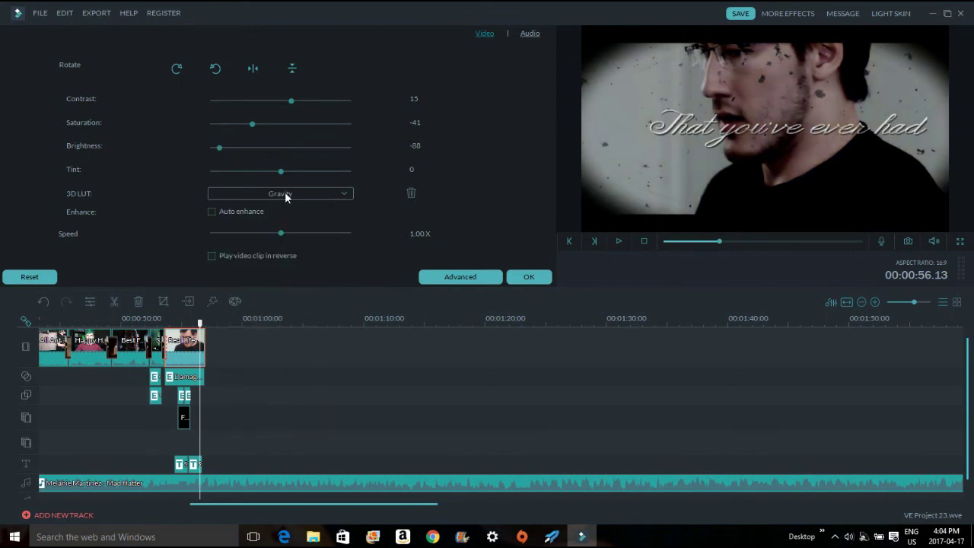
Step: Compare several other 3D LUTs on the clip, including Cool Film
left_click(285, 195)
left_click(245, 292)
left_click(317, 195)
left_click(255, 253)
left_click(306, 195)
left_click(251, 283)
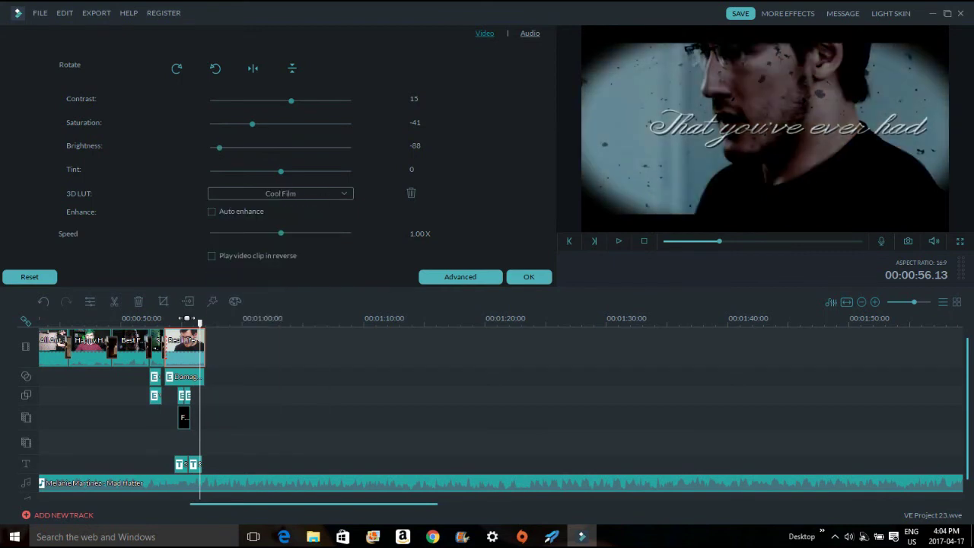
Step: Replace Cool Film with another 3D LUT, accept the colour edit and play the clip with its subtitles
left_click_drag(200, 323, 150, 325)
left_click(320, 194)
left_click(273, 319)
left_click(519, 279)
key("space")
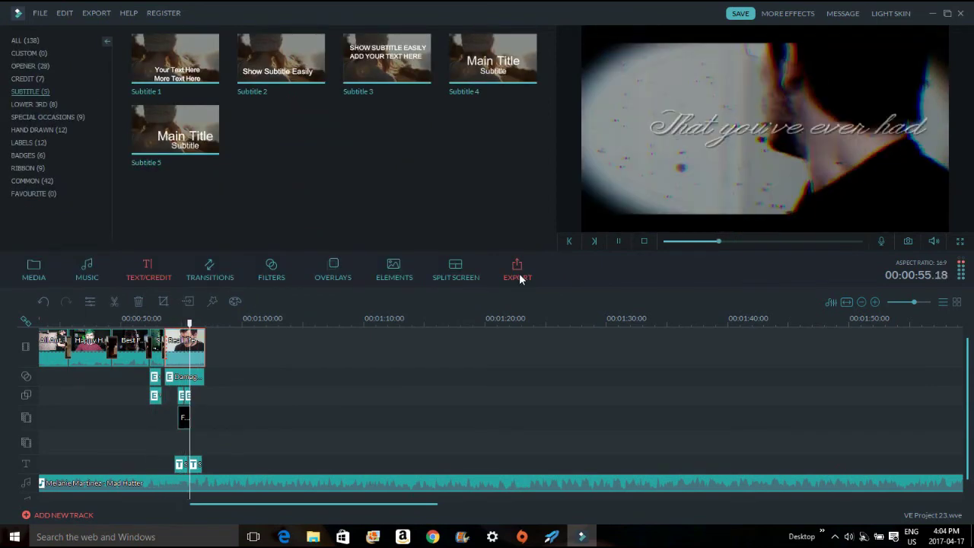
key("space")
key("space")
key("space")
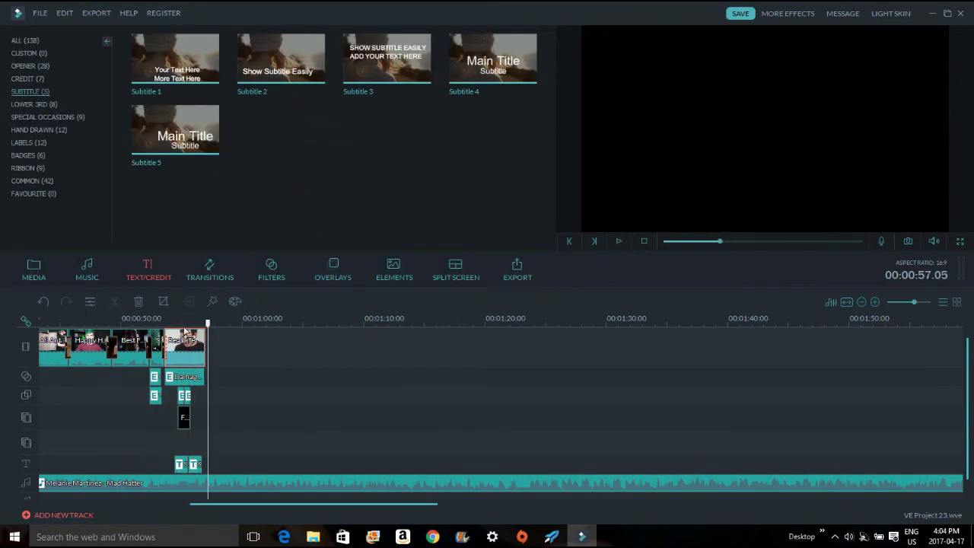
Step: Append the All Antisepticeye Moments video from the media album after the last clip on the video track
left_click(33, 270)
left_click_drag(549, 218, 548, 68)
left_click_drag(175, 78, 279, 341)
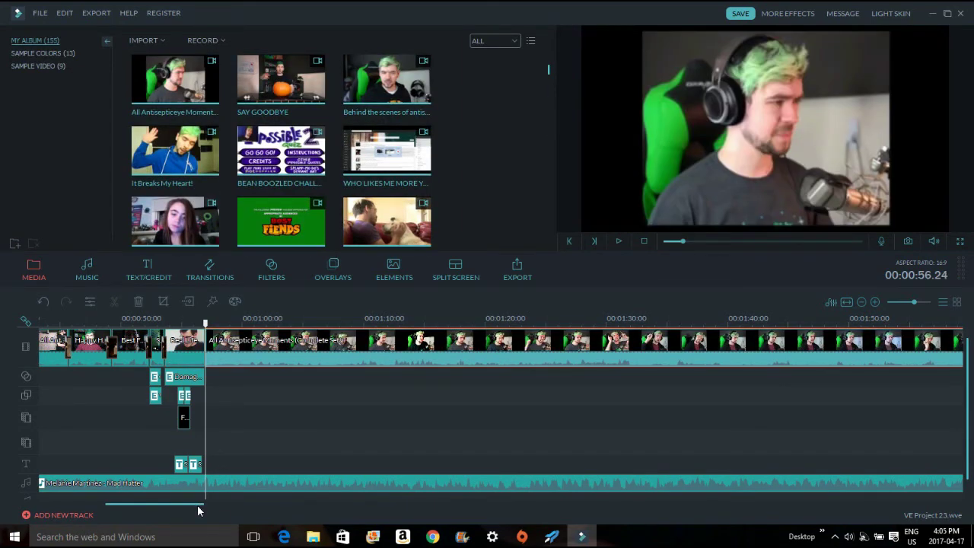
Step: Split the All Antisepticeye Moments clip at 00:02:21.20 and 00:02:23.05
left_click_drag(196, 504, 237, 509)
left_click_drag(266, 327, 780, 362)
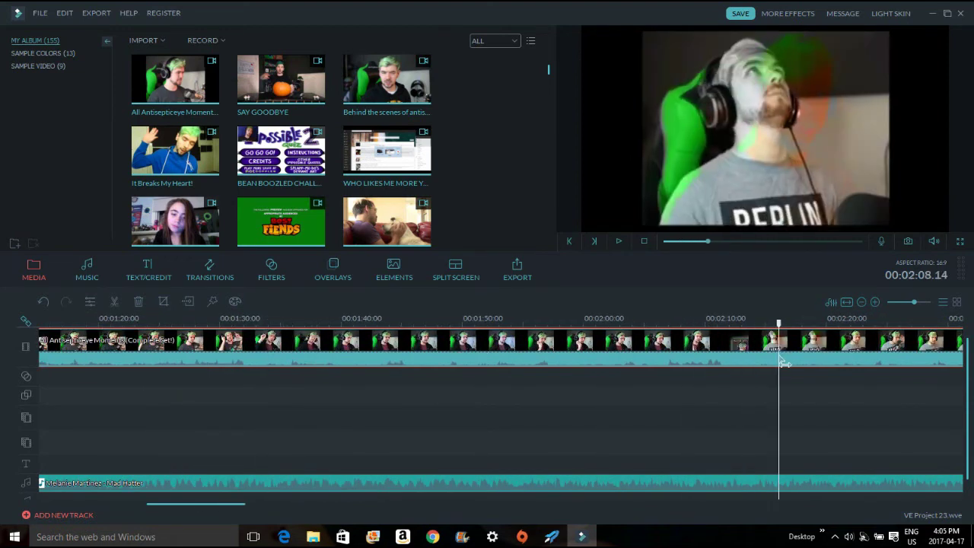
left_click_drag(235, 503, 312, 529)
left_click_drag(90, 321, 130, 320)
right_click(143, 342)
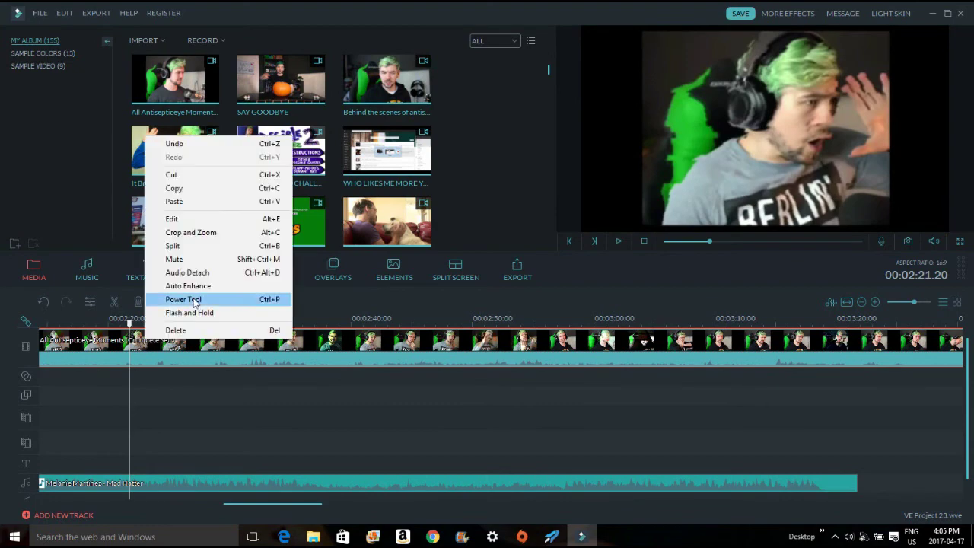
left_click(215, 247)
key("space")
right_click(174, 358)
left_click(211, 264)
Step: Cut the parts of the All Antisepticeye Moments clip before and after the short middle segment and play what remains
right_click(197, 339)
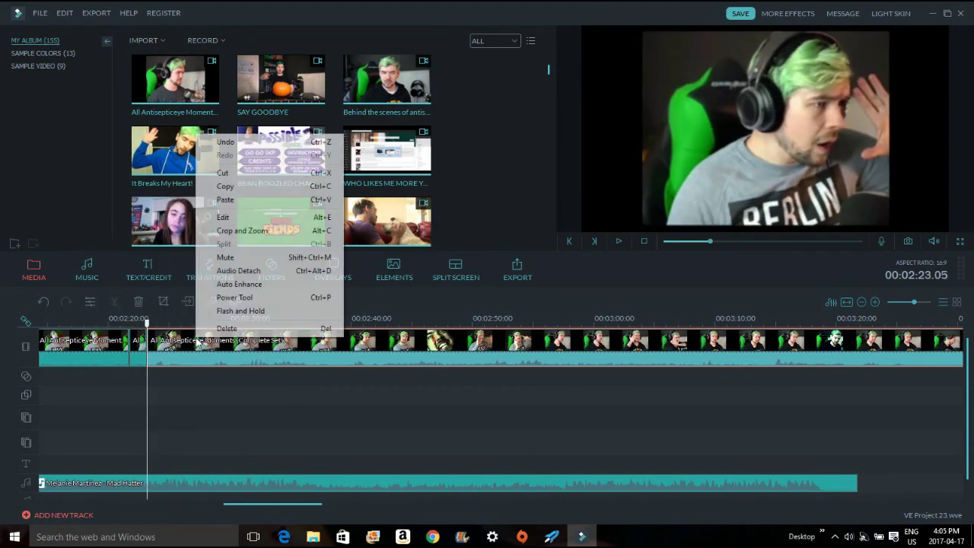
left_click(220, 174)
right_click(85, 337)
left_click(180, 169)
key("space")
key("space")
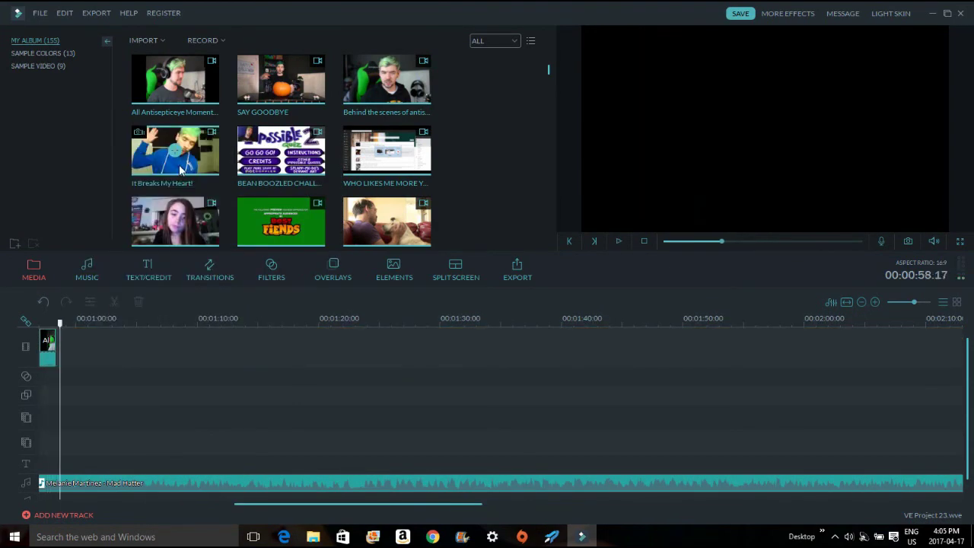
Step: Crop the short All Antisepticeye clip manually to a closer framing of the man's head and raised hand
left_click_drag(280, 503, 235, 502)
right_click(215, 356)
left_click(259, 282)
left_click_drag(482, 306, 428, 259)
left_click_drag(378, 224, 398, 240)
left_click_drag(448, 274, 426, 270)
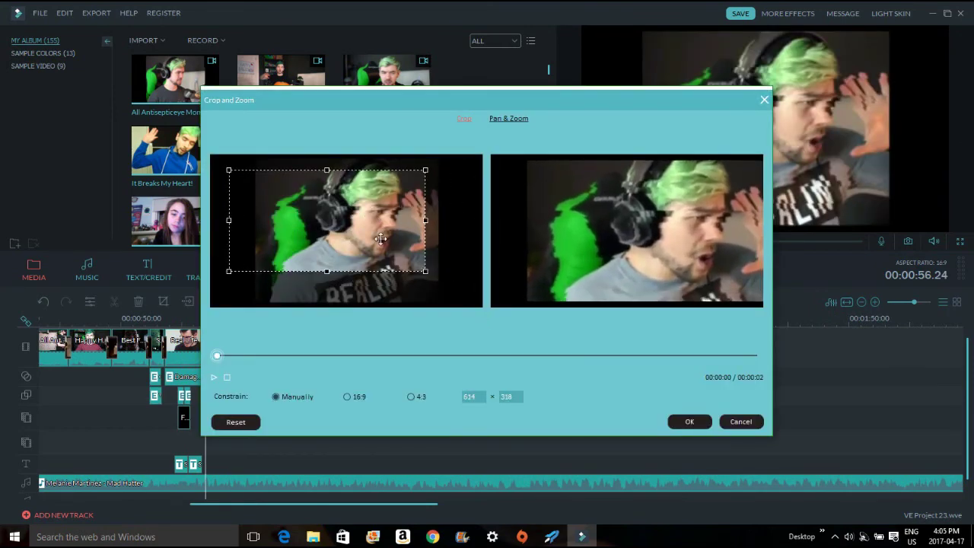
left_click_drag(381, 237, 395, 246)
mouse_move(440, 280)
left_mouse_down()
mouse_move(402, 264)
mouse_move(436, 270)
left_mouse_up()
left_click(681, 421)
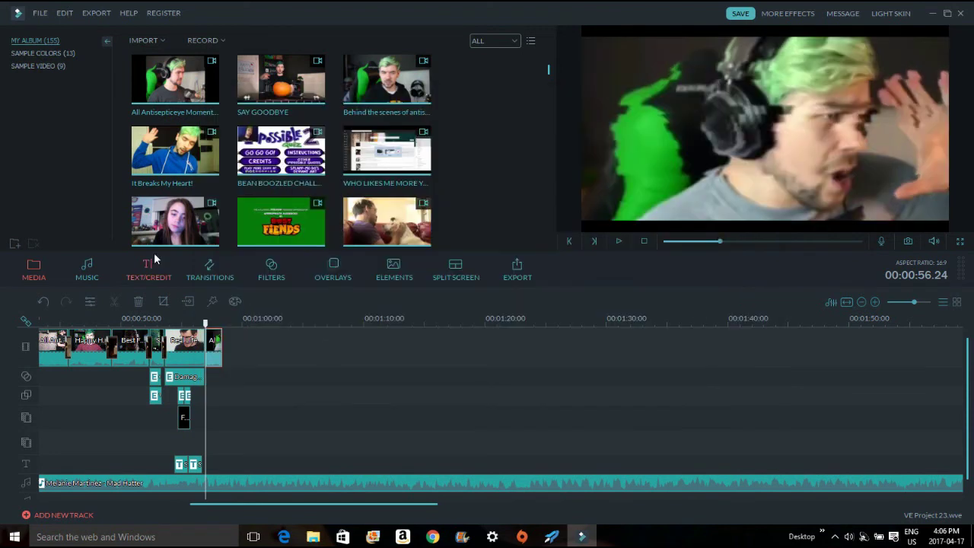
Step: Set the cropped clip's contrast to 55, saturation to -28 and brightness to -60, and accept the colour edit
left_click_drag(278, 164, 261, 135)
left_click_drag(280, 114, 317, 115)
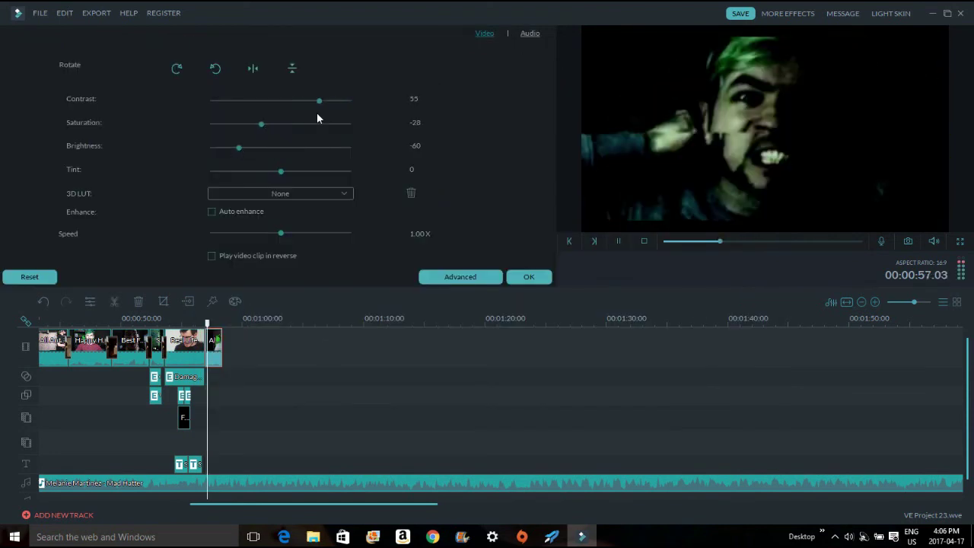
left_click(528, 276)
Step: Preview the favourite filters on the last clip, including Glow, Bad_TVSignal, Chromatic Aberration, Old video and VCR distortion
left_click(272, 268)
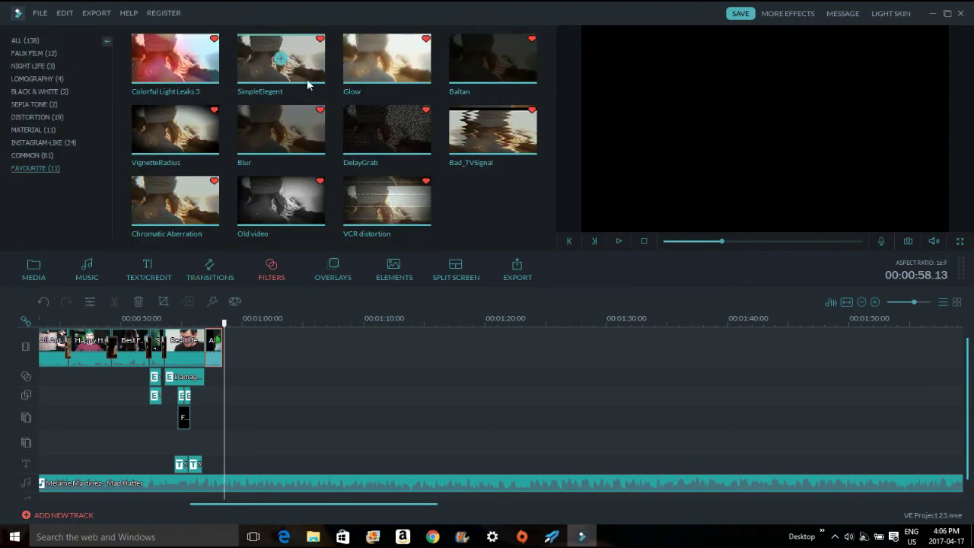
left_click(281, 80)
left_click(380, 73)
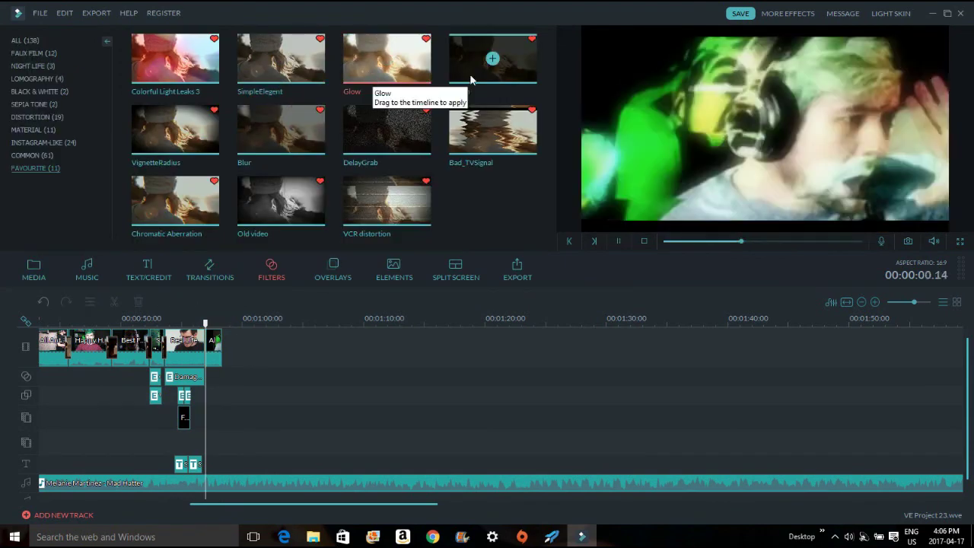
left_click(474, 79)
left_click(414, 142)
left_click(496, 161)
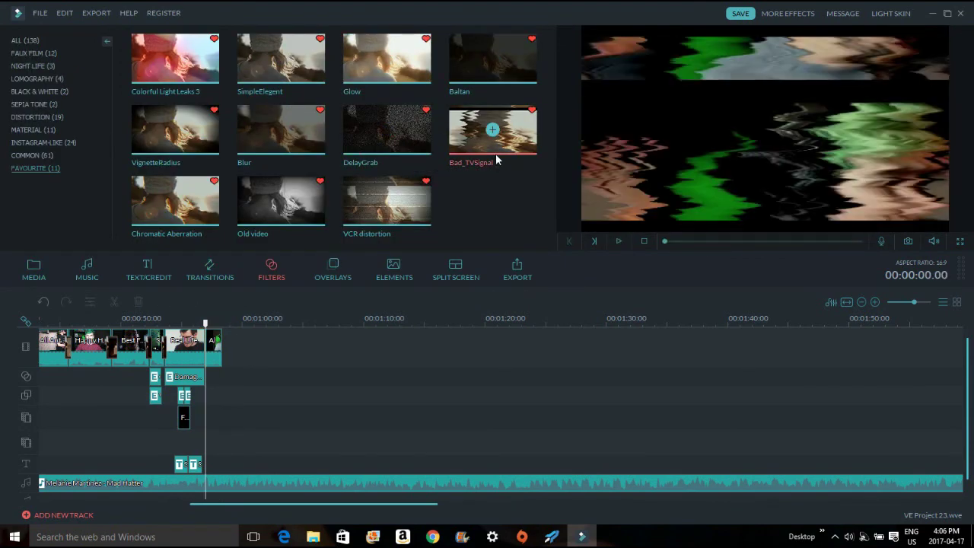
right_click(428, 196)
right_click(424, 196)
right_click(479, 146)
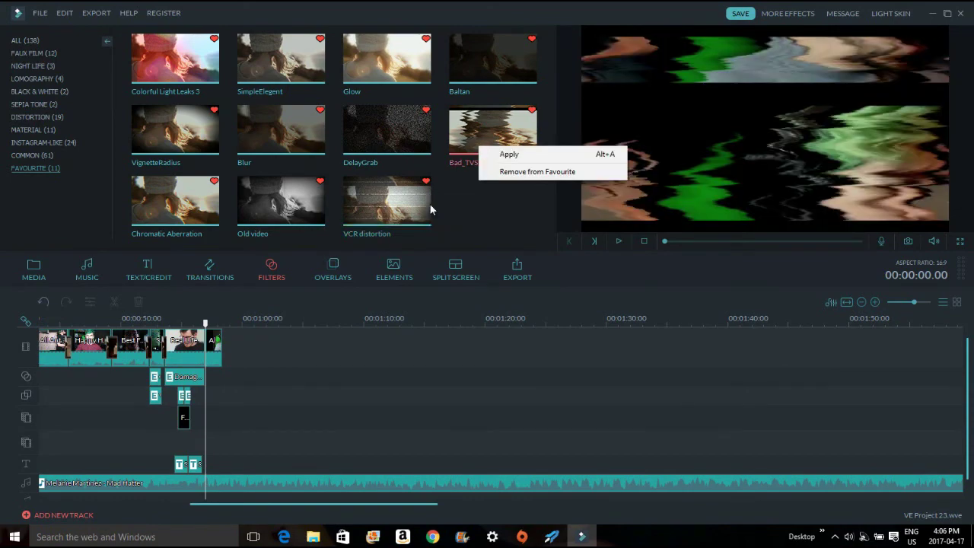
left_click(428, 205)
left_click(211, 207)
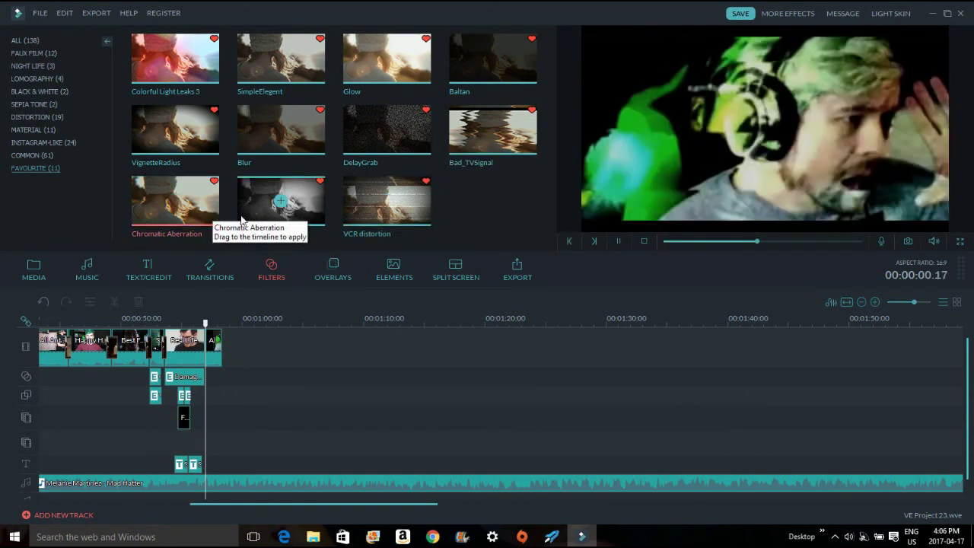
left_click(245, 216)
left_click(199, 137)
left_click(386, 200)
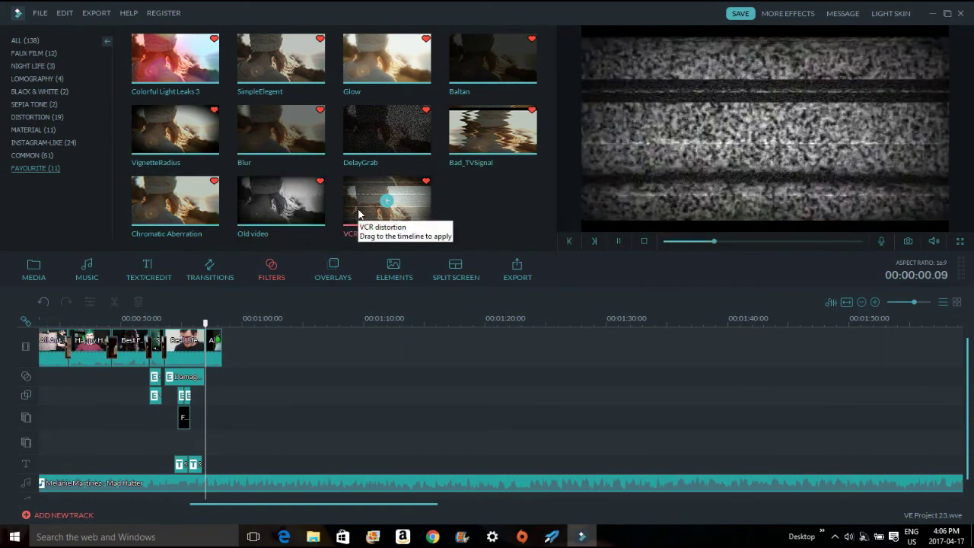
Step: Add the VCR distortion filter at the start of the last clip and trim it to end at 00:00:57.11
left_click_drag(386, 200, 215, 377)
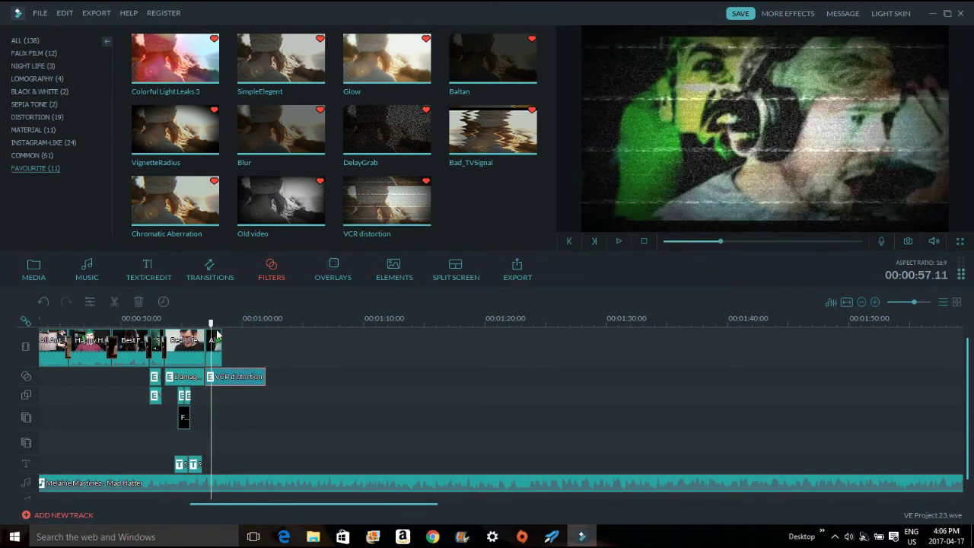
right_click(213, 387)
right_click(250, 371)
left_click(263, 407)
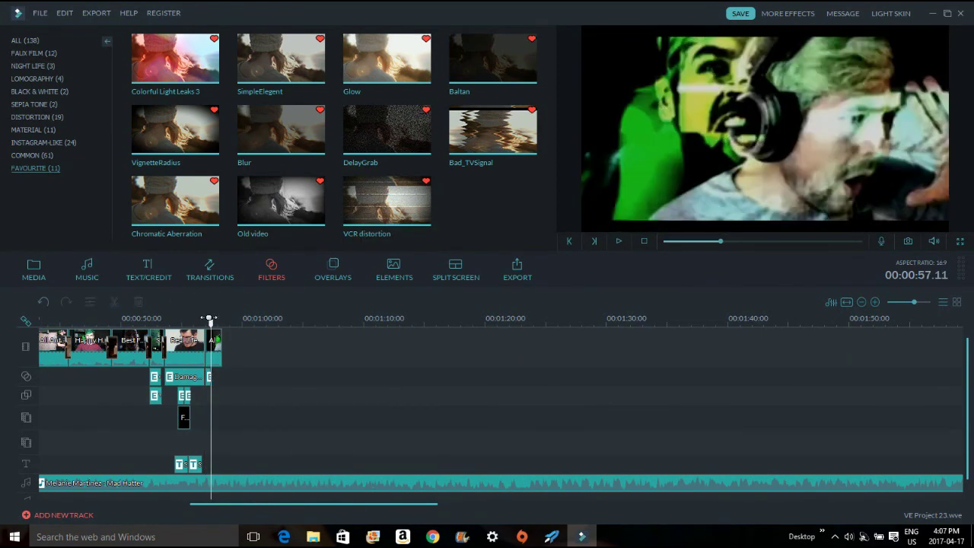
Step: Play the filtered section, move the short VCR distortion filter to the end of the last clip and play it
left_click(201, 322)
key("space")
left_click(209, 380)
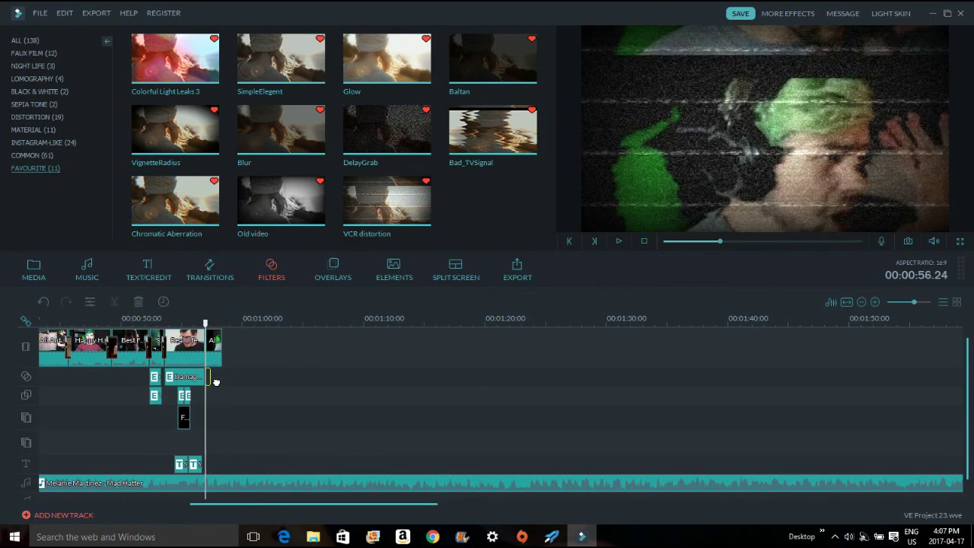
left_click(213, 363)
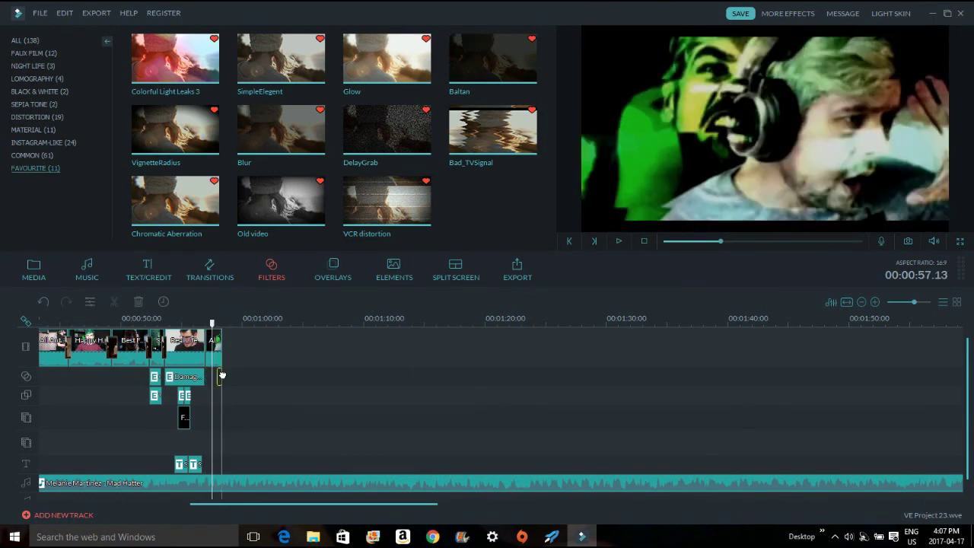
left_click_drag(221, 378, 218, 379)
key("space")
key("space")
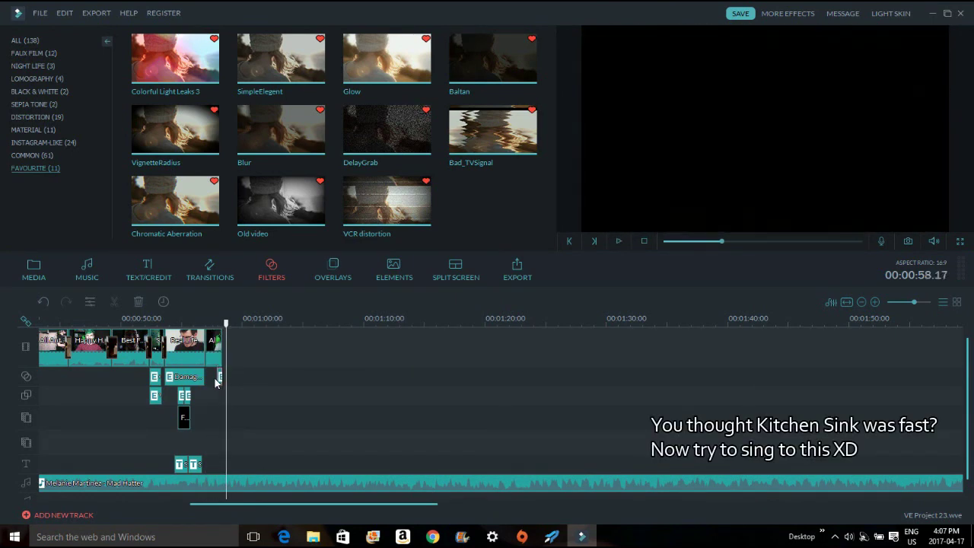
Step: Add a Col_split transition between the last two clips and confirm its duration
left_click(209, 270)
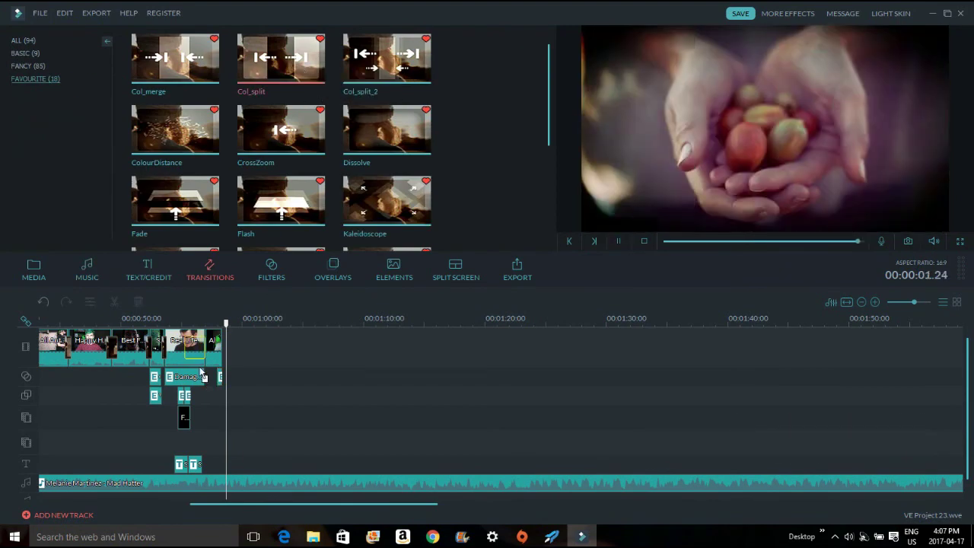
left_click(163, 302)
left_click(534, 308)
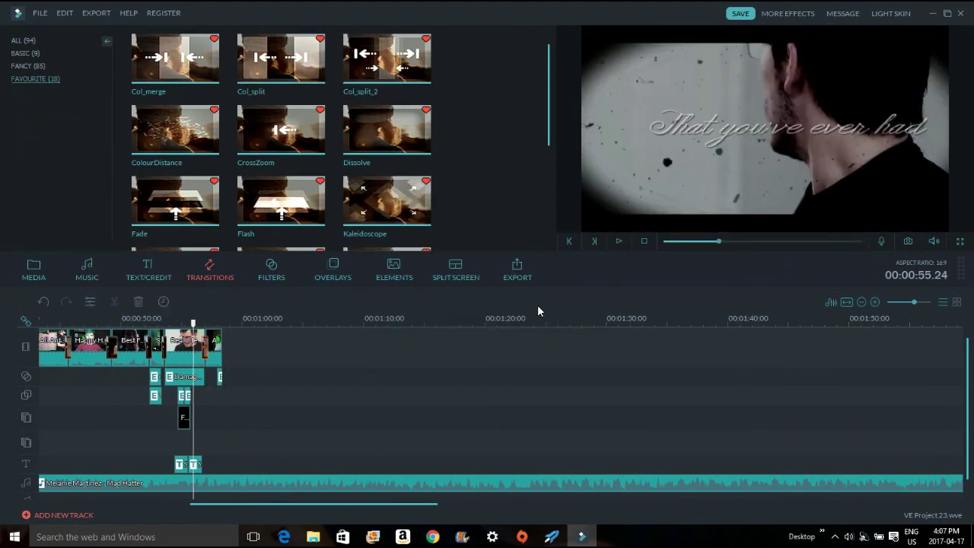
Step: Set the VCR distortion filter's fade to 105 and bright to 18, and preview it near the clip's end
double_click(220, 377)
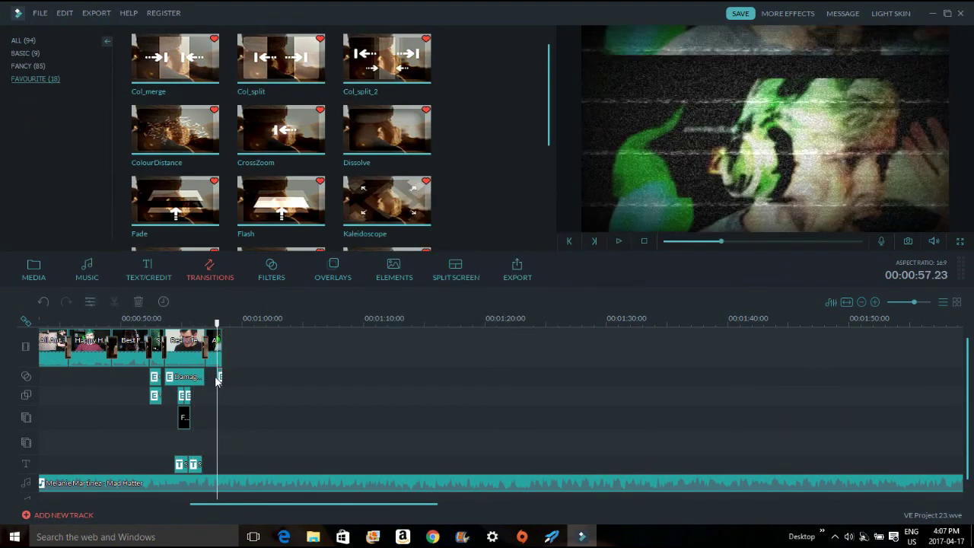
left_click(282, 89)
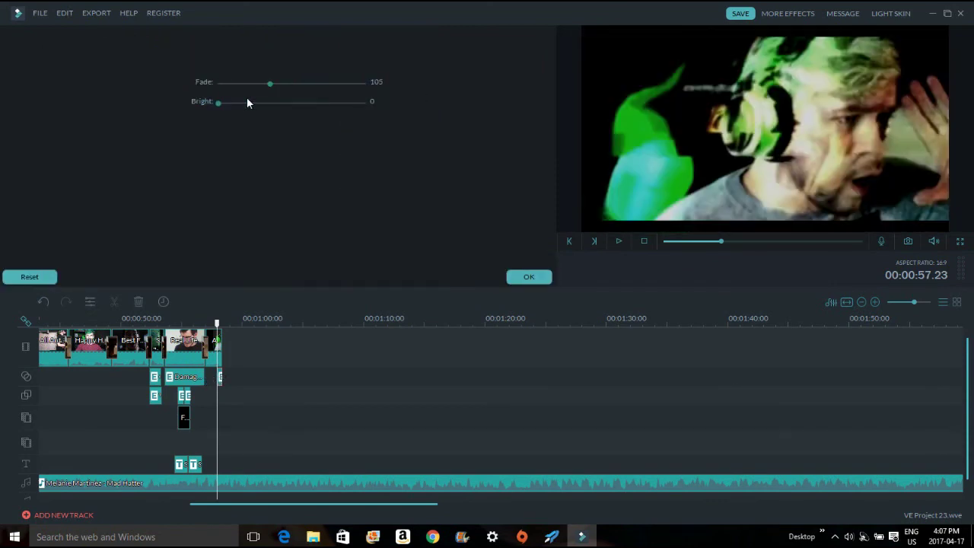
key("space")
left_click(220, 322)
Step: Move the VCR distortion filter back to the start of the last clip and play that section
left_click_drag(220, 376, 212, 376)
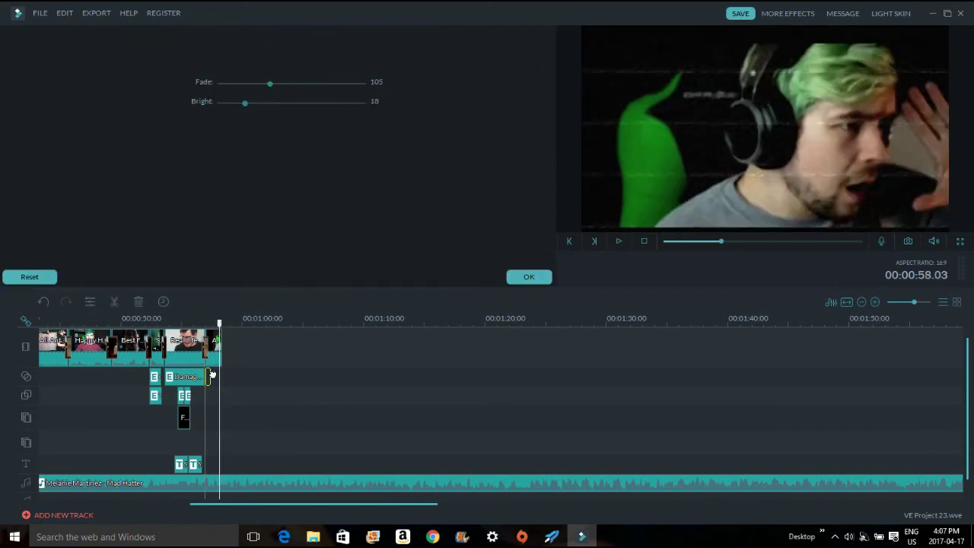
key("space")
key("space")
left_click(213, 324)
left_click_drag(212, 323, 209, 324)
Step: Set the VCR distortion filter's fade to 76 and bright to 16, accept the settings and play the result
left_click_drag(270, 84, 241, 107)
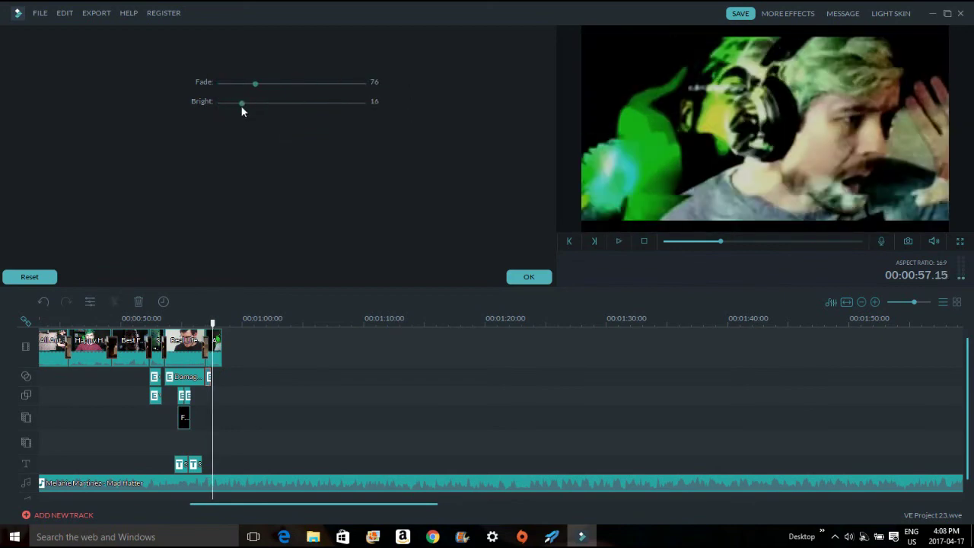
left_click(530, 278)
key("space")
key("space")
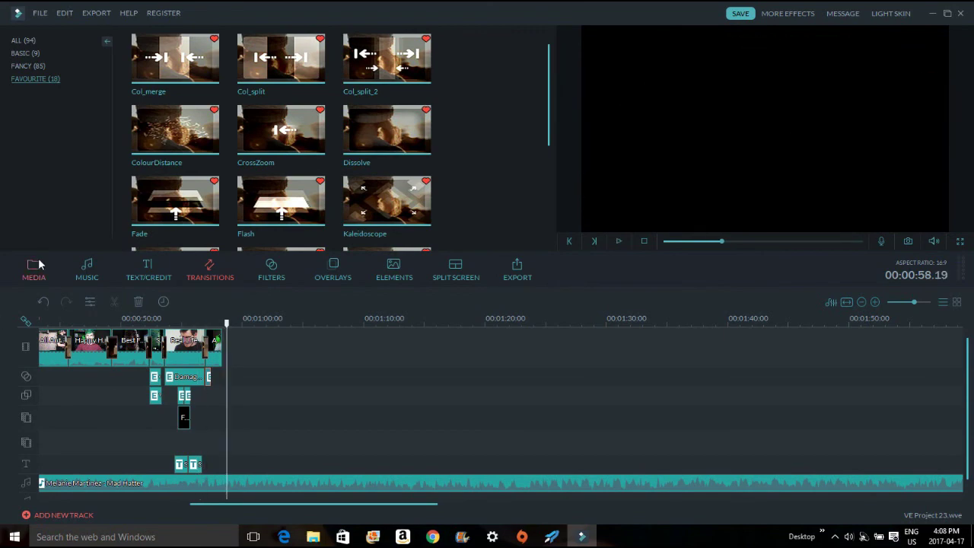
Step: Add the Behind the scenes of antisepticeye video after the last clip and split it at 00:01:29.24
left_click(38, 266)
left_click_drag(422, 89, 373, 339)
left_click_drag(191, 504, 269, 487)
left_click_drag(350, 318, 322, 328)
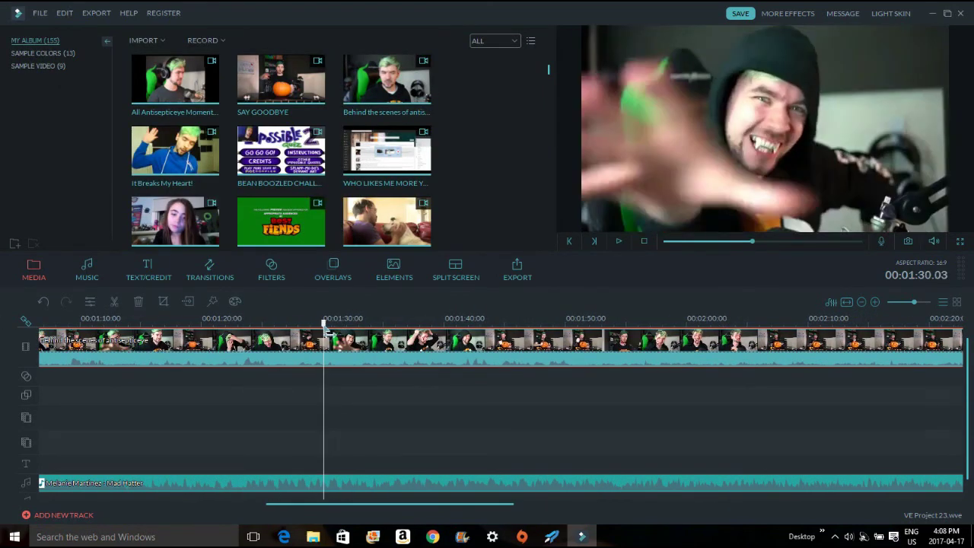
right_click(322, 347)
left_click(361, 255)
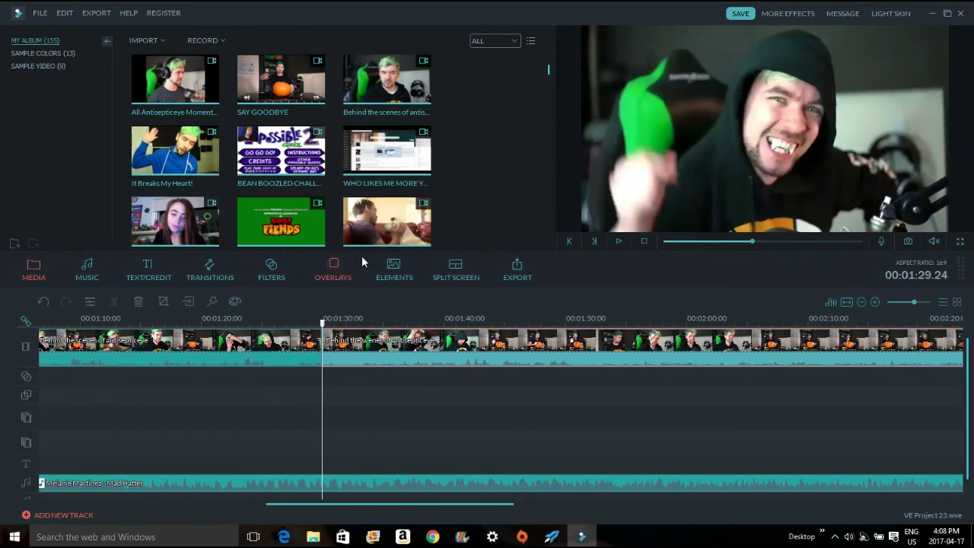
Step: Split the new video again at 00:01:31.06 and delete the pieces before and after the short middle excerpt
key("space")
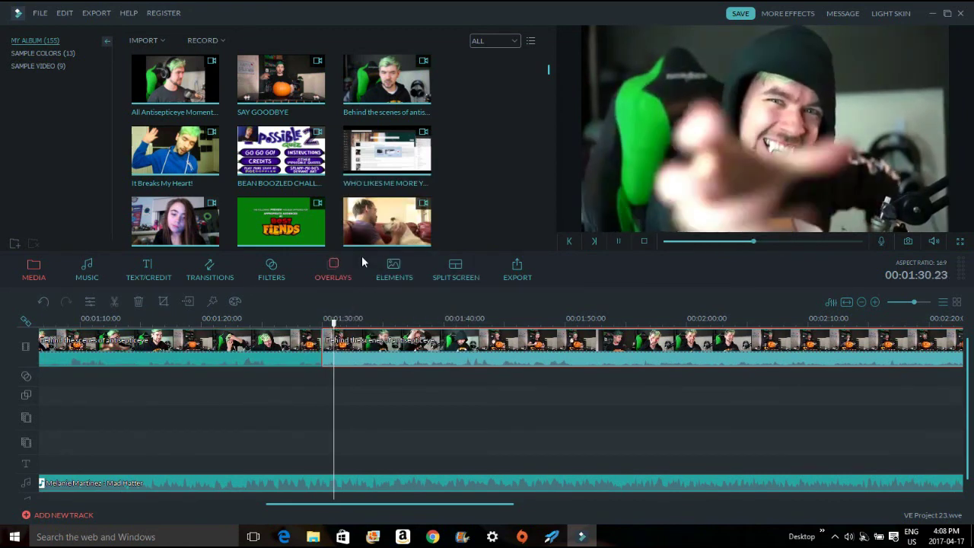
key("space")
right_click(355, 364)
left_click(386, 276)
right_click(385, 333)
left_click(426, 165)
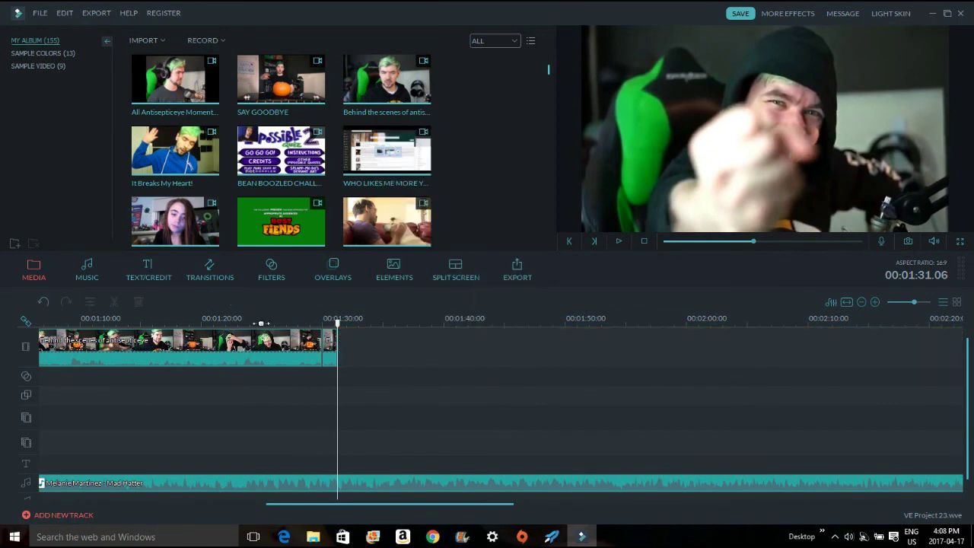
right_click(257, 337)
left_click(293, 169)
Step: Play the end of the timeline to check how the newly trimmed excerpt follows the preceding clip
left_click_drag(377, 502, 324, 503)
key("space")
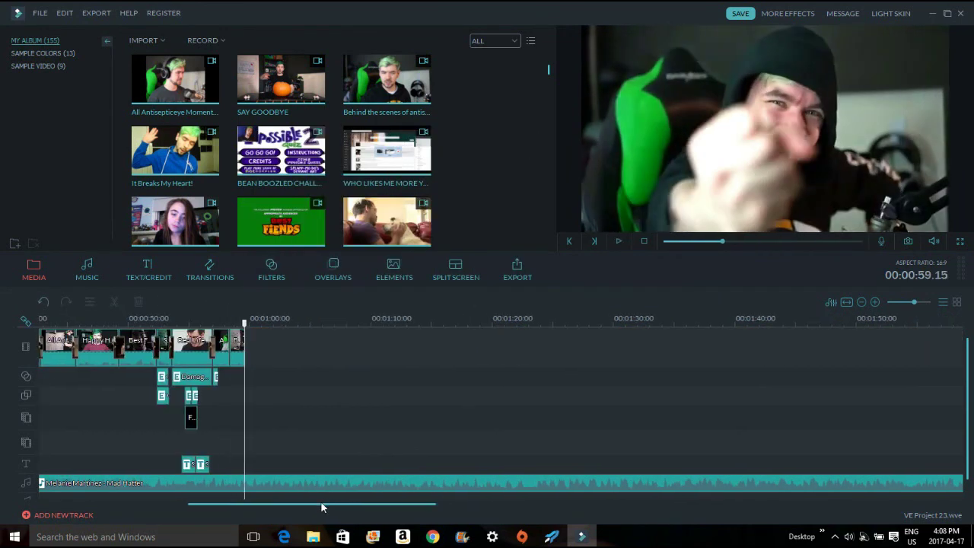
left_click(163, 346)
left_click(47, 301)
left_click(48, 300)
left_click(65, 303)
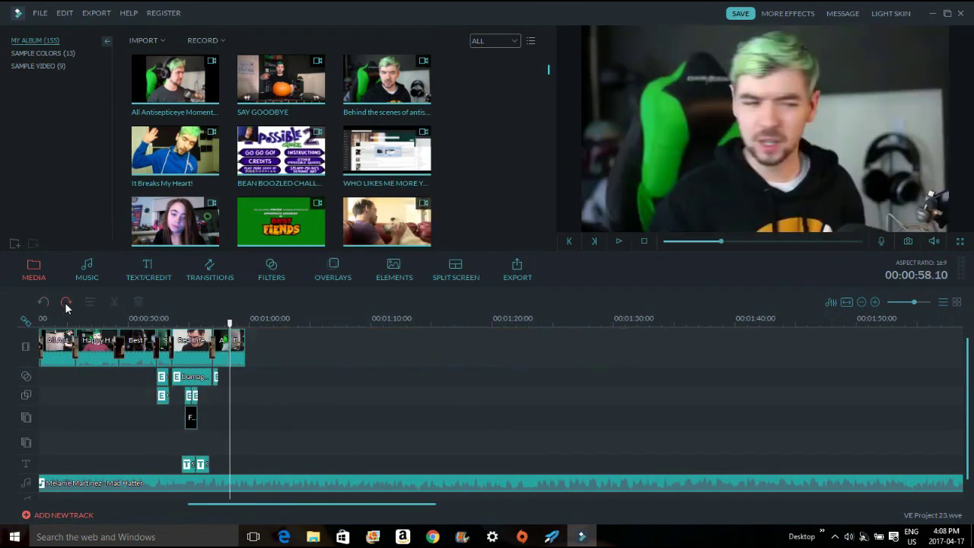
key("space")
key("space")
Step: Slow the last clip to 0.50x speed, split it at 00:00:59.16 and delete the remainder
double_click(244, 352)
left_click_drag(281, 232, 266, 233)
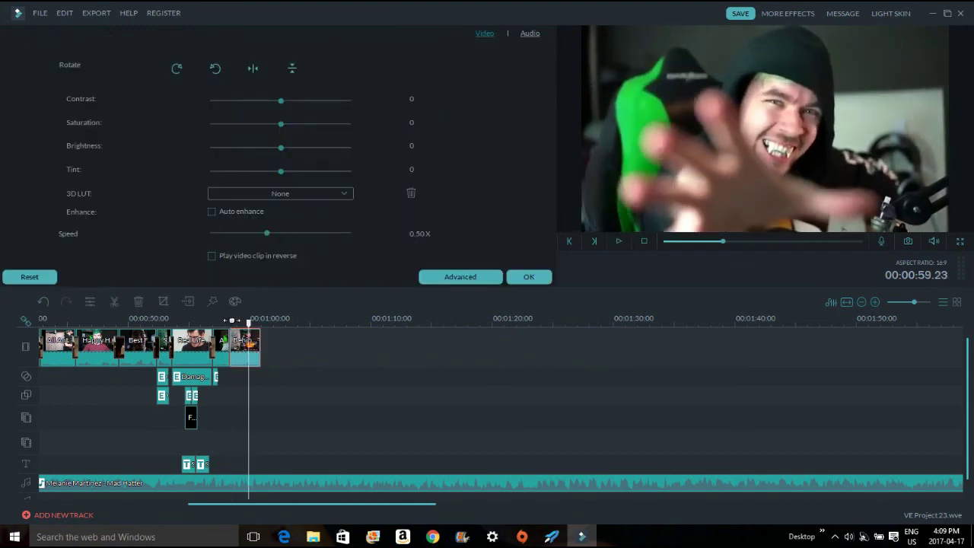
mouse_move(248, 325)
left_mouse_down()
mouse_move(223, 325)
mouse_move(245, 325)
left_mouse_up()
right_click(238, 345)
left_click(321, 253)
right_click(253, 352)
left_click(287, 342)
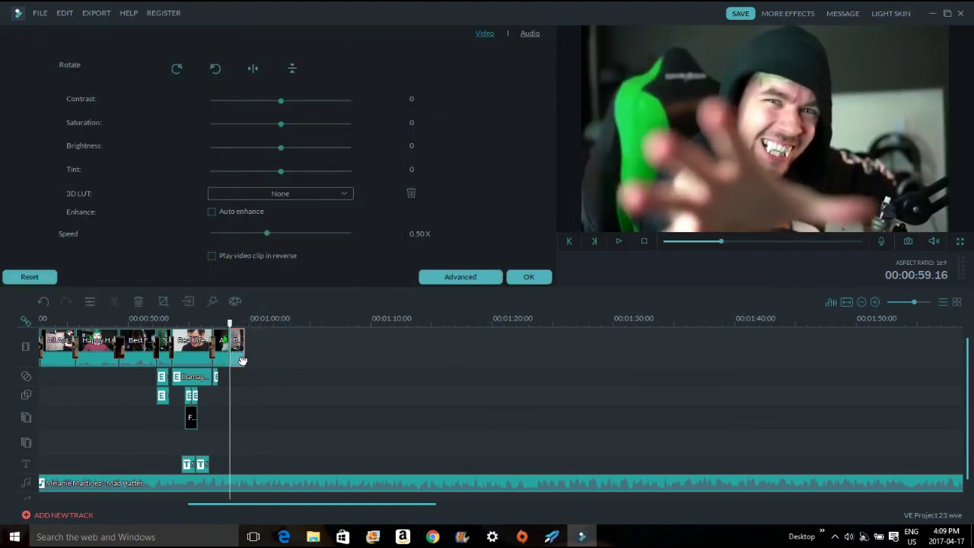
Step: Crop the last clip manually to 563 × 260 around the face and raised hand
right_click(238, 359)
left_click(290, 252)
left_click_drag(481, 307, 411, 276)
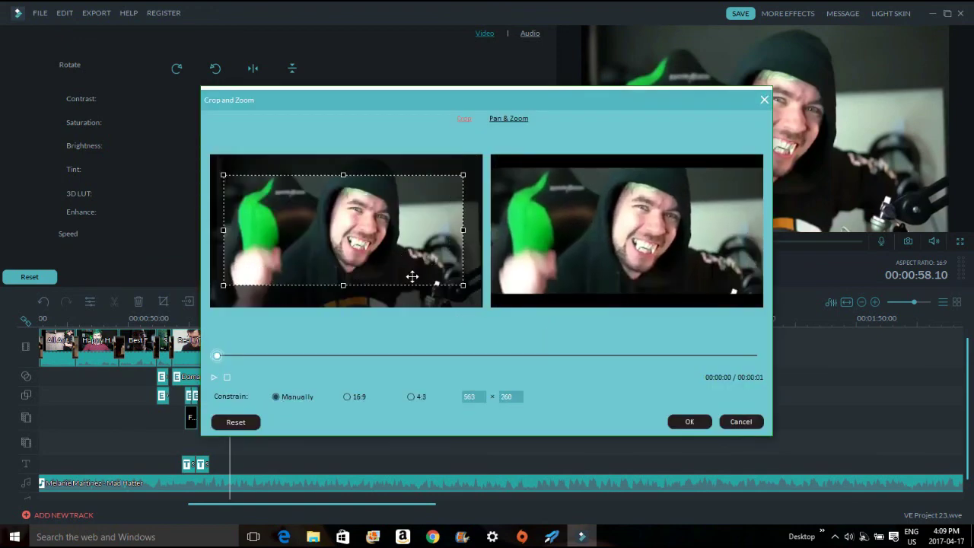
key("space")
left_click(691, 425)
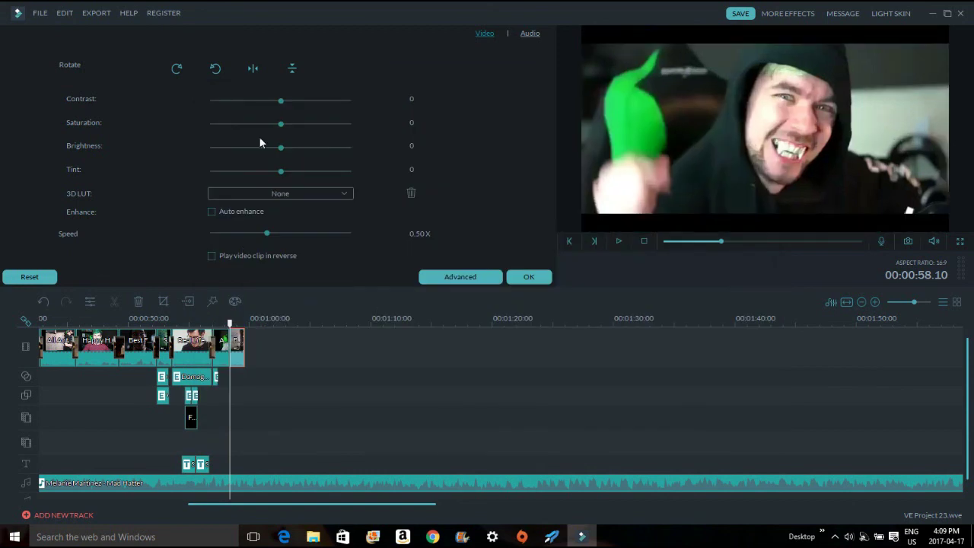
Step: Set the last clip's contrast to 47, saturation to -25 and brightness to -53, preview it and accept
left_click_drag(281, 147, 243, 147)
left_click_drag(280, 124, 263, 123)
left_click_drag(281, 101, 314, 111)
key("space")
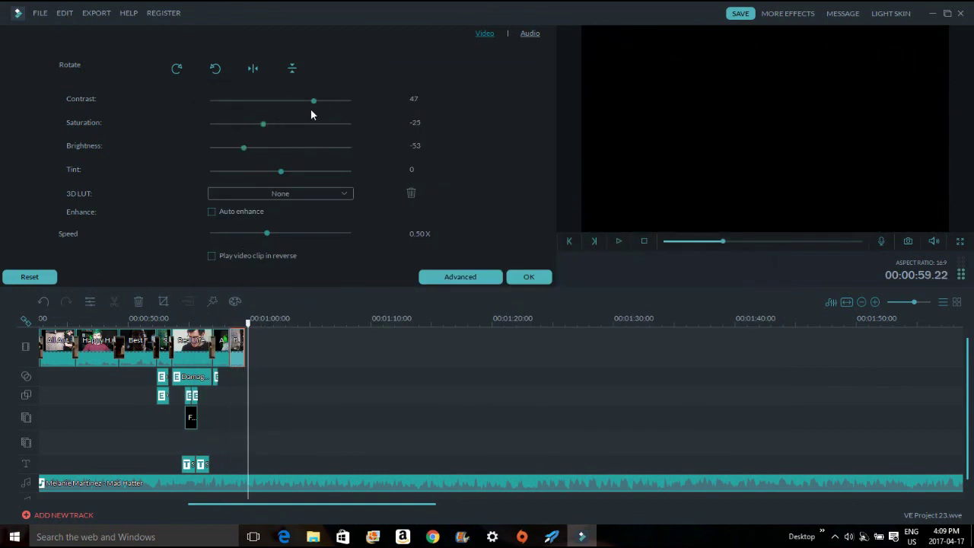
left_click(525, 276)
Step: Add a Chromatic Aberration filter at the start of the last clip, cut it off at 00:00:58.21 and play the result
left_click(259, 268)
left_click_drag(242, 416, 246, 375)
right_click(237, 376)
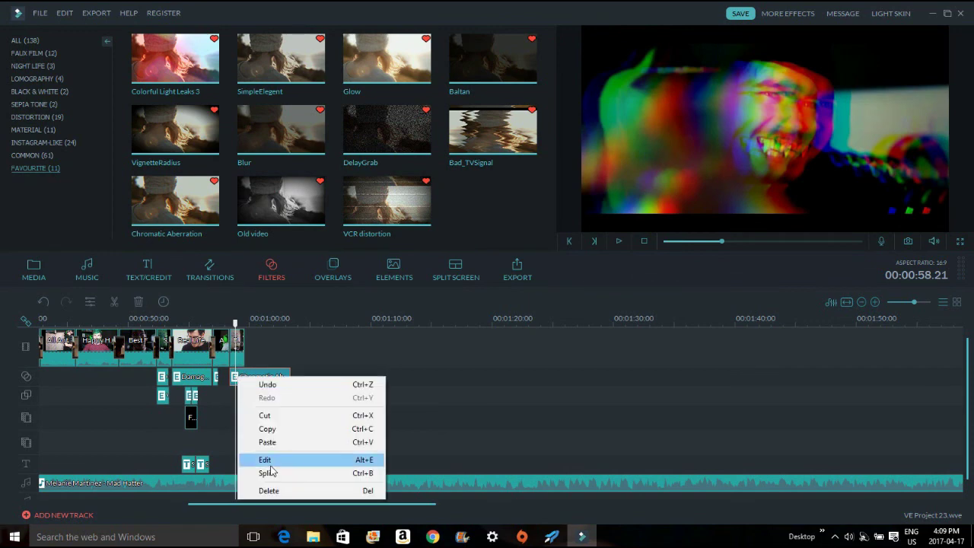
left_click(270, 473)
right_click(260, 378)
left_click(293, 493)
left_click(226, 320)
key("space")
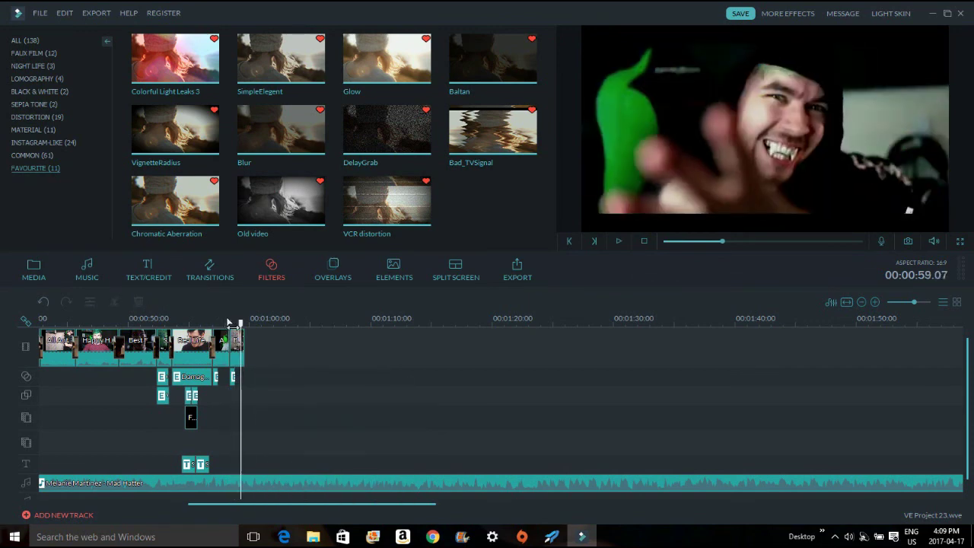
Step: Set the Chromatic Aberration filter's fade to 0, preview it at several frames and accept the setting
double_click(233, 377)
left_click_drag(218, 82, 233, 317)
left_click(235, 83)
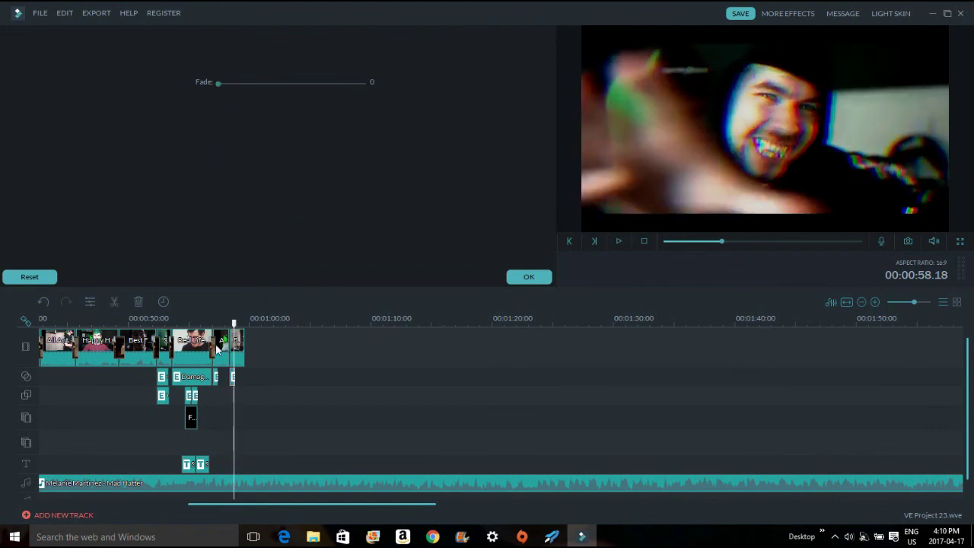
left_click(230, 321)
left_click_drag(231, 323, 233, 324)
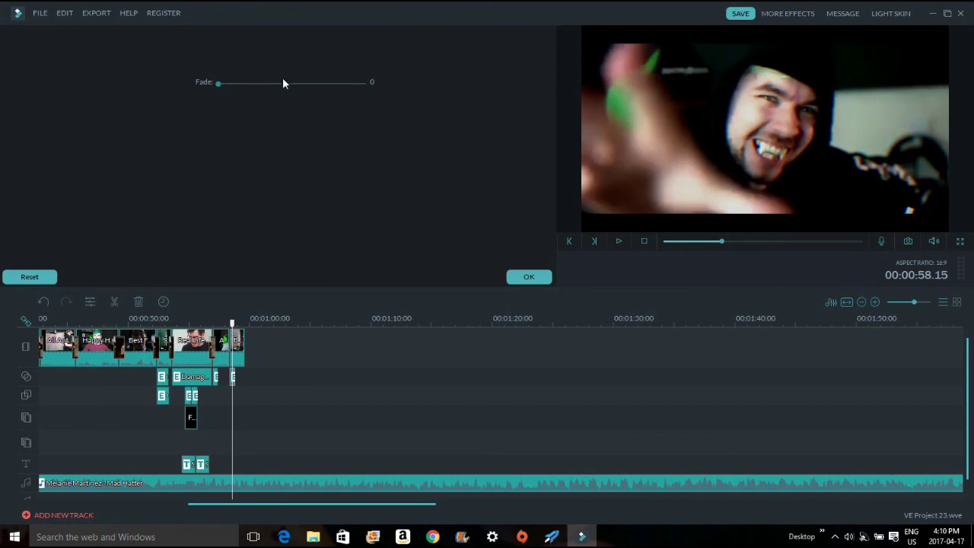
left_click(238, 321)
left_click(529, 277)
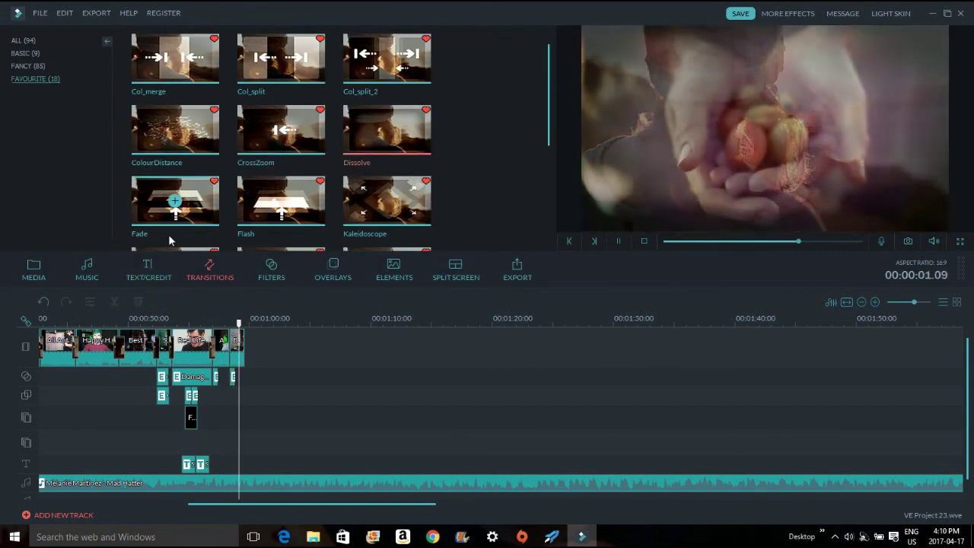
Step: Add a Fade transition between the last two clips and shorten its duration to a few frames
left_click_drag(174, 200, 231, 349)
double_click(231, 349)
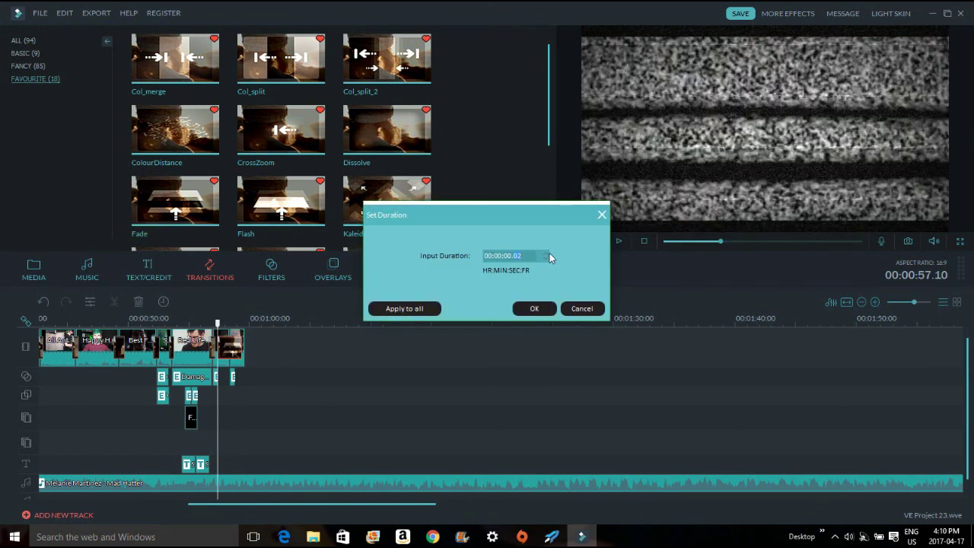
left_click(537, 308)
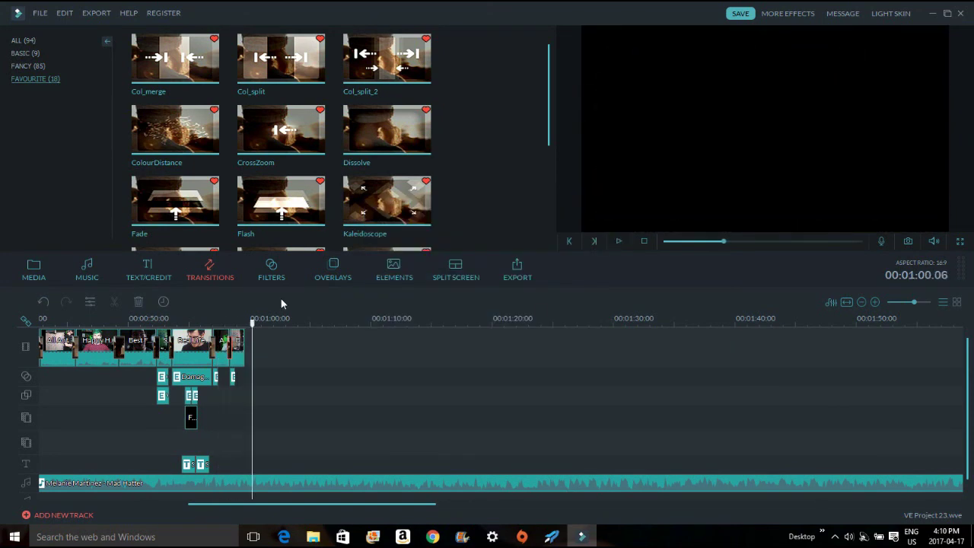
Step: Return the playhead to the start of the timeline for reviewing the whole video
left_click_drag(291, 503, 111, 503)
left_click_drag(55, 329, 23, 322)
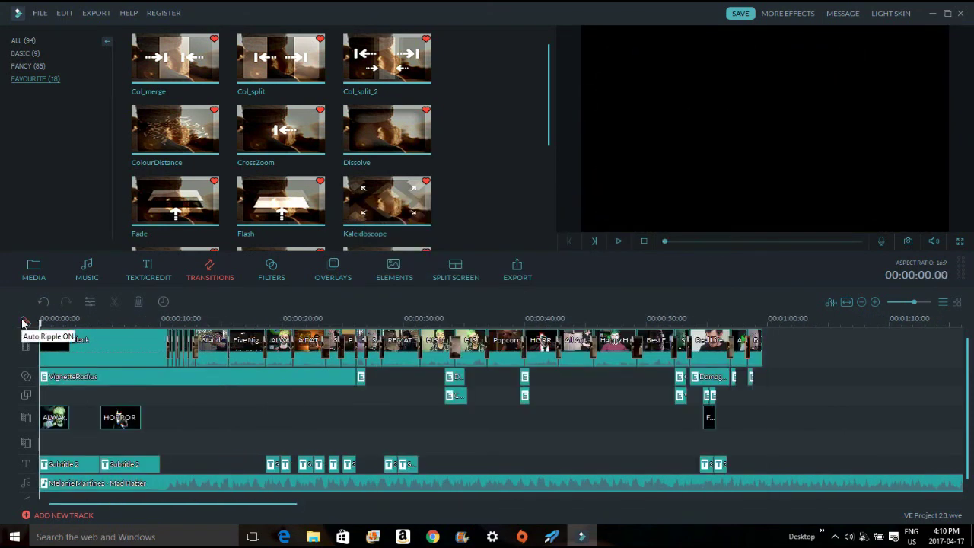